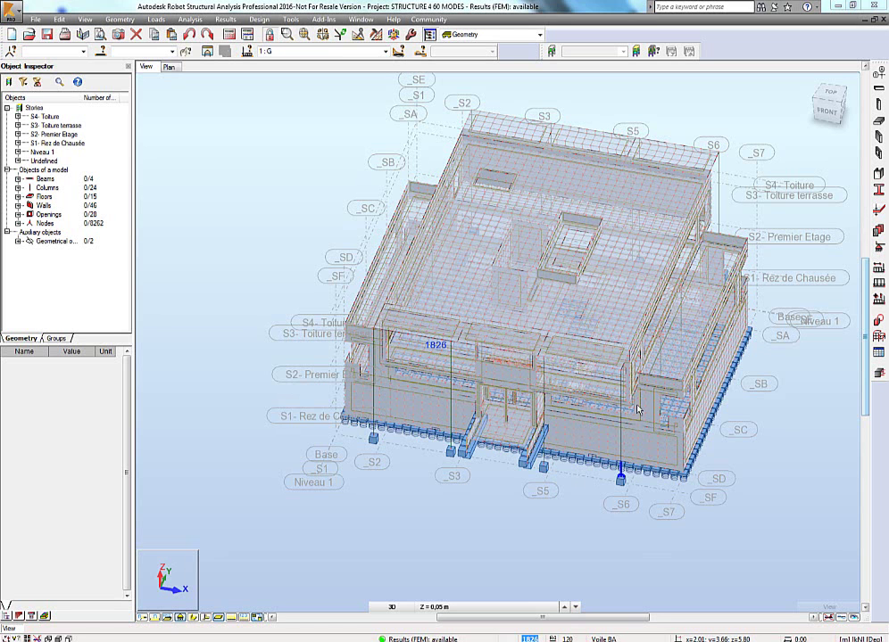
Step: Isolate the lowest level, between Base and S1- Rez de Chausée, in a new view and orient it isometrically
{"action": "left_click", "coordinate": [826, 111]}
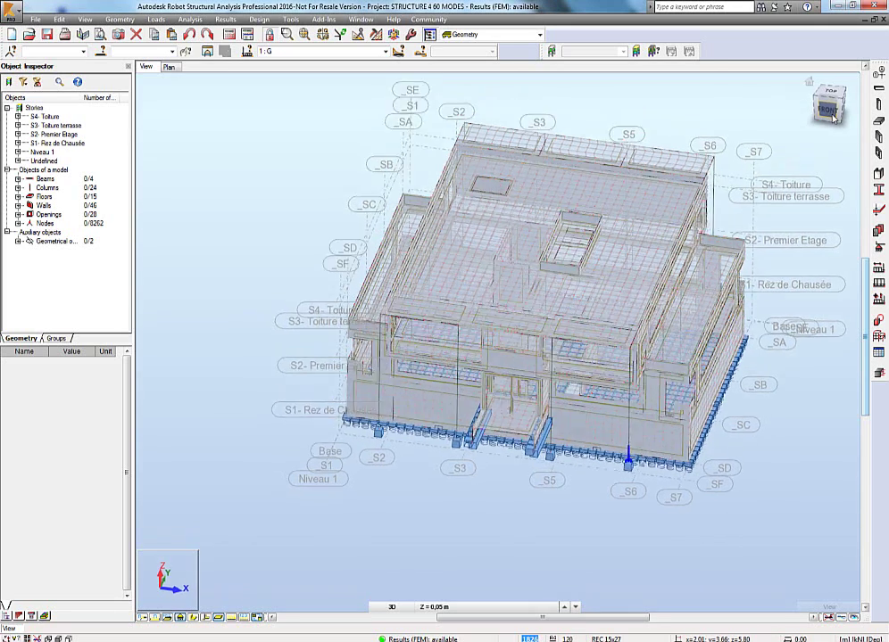
{"action": "left_click_drag", "start_coordinate": [795, 427], "coordinate": [305, 351]}
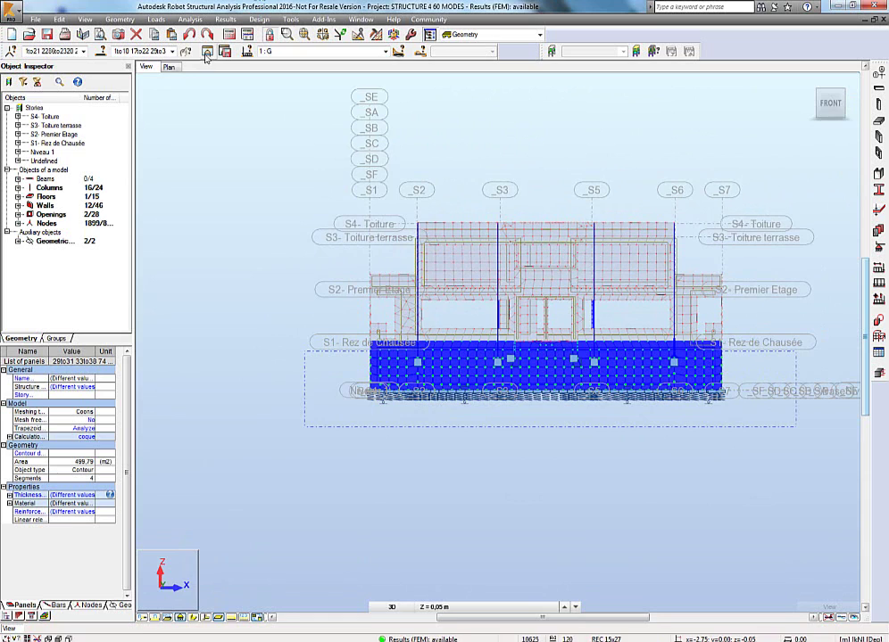
{"action": "key", "text": "Escape"}
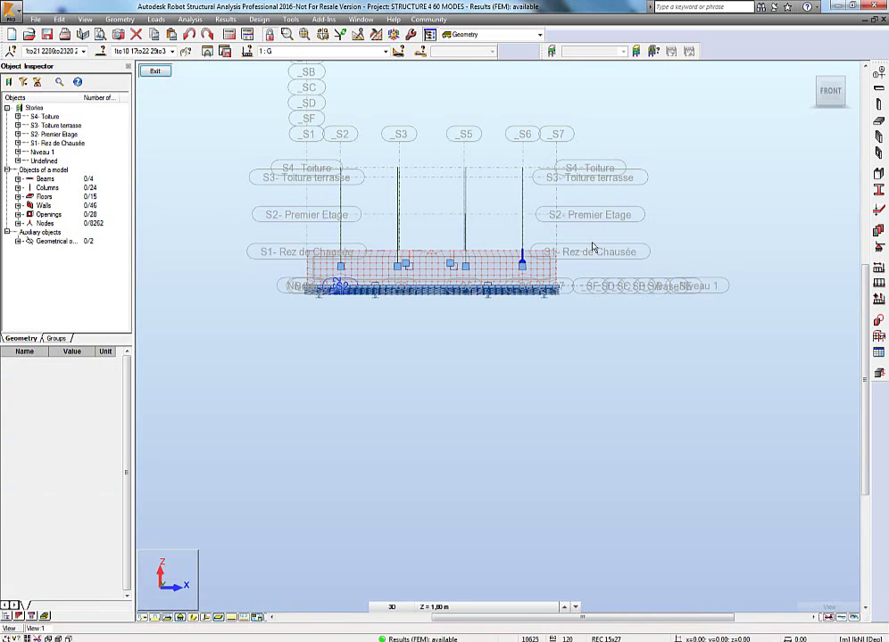
{"action": "left_click", "coordinate": [845, 82]}
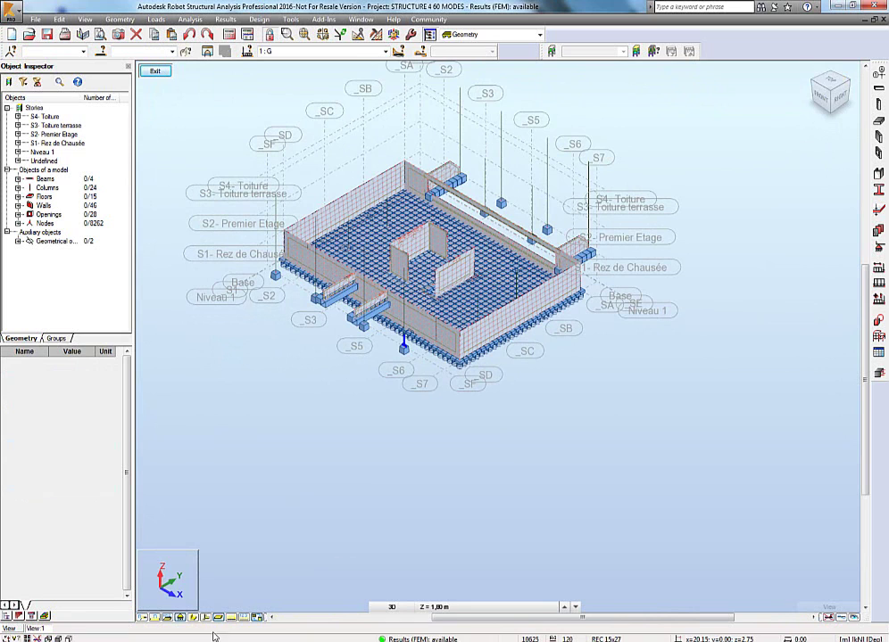
Step: Hide the support symbols and panel mesh in the isolated level view and display the panel descriptions
{"action": "left_click", "coordinate": [179, 618]}
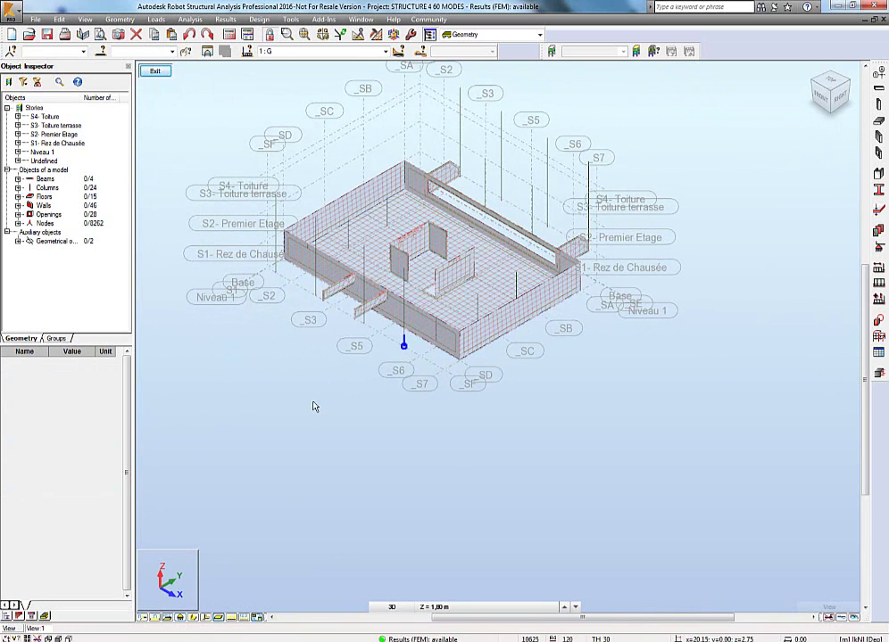
{"action": "middle_click_drag", "start_coordinate": [312, 407], "coordinate": [324, 491]}
{"action": "left_click", "coordinate": [257, 618]}
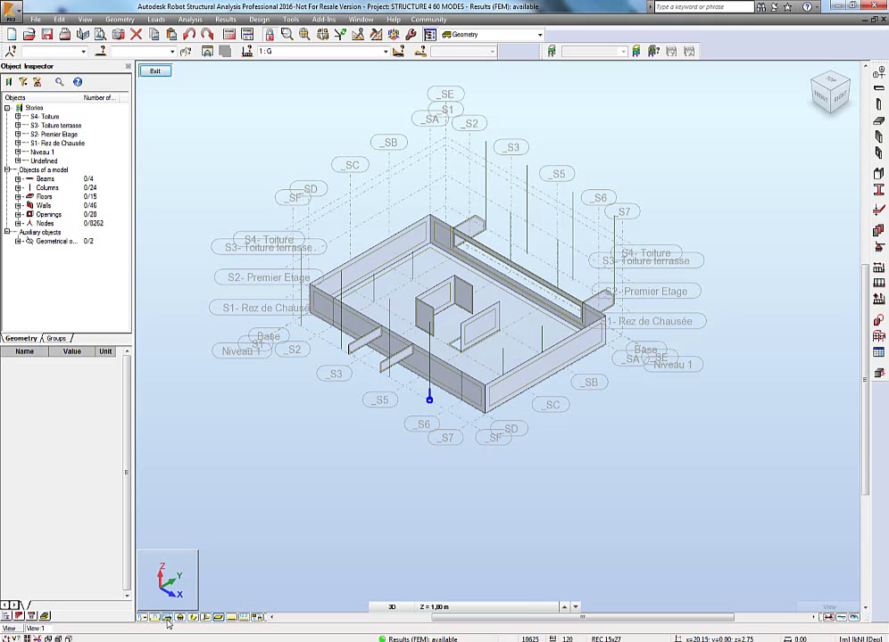
{"action": "left_click", "coordinate": [167, 618]}
{"action": "scroll", "coordinate": [366, 505], "scroll_direction": "up", "scroll_amount": 5}
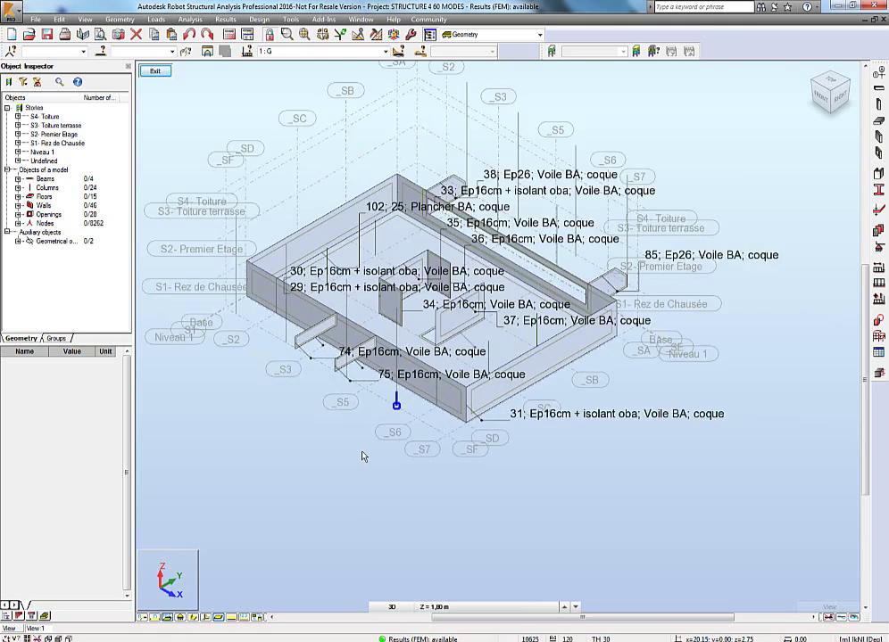
{"action": "scroll", "coordinate": [363, 431], "scroll_direction": "down", "scroll_amount": 4}
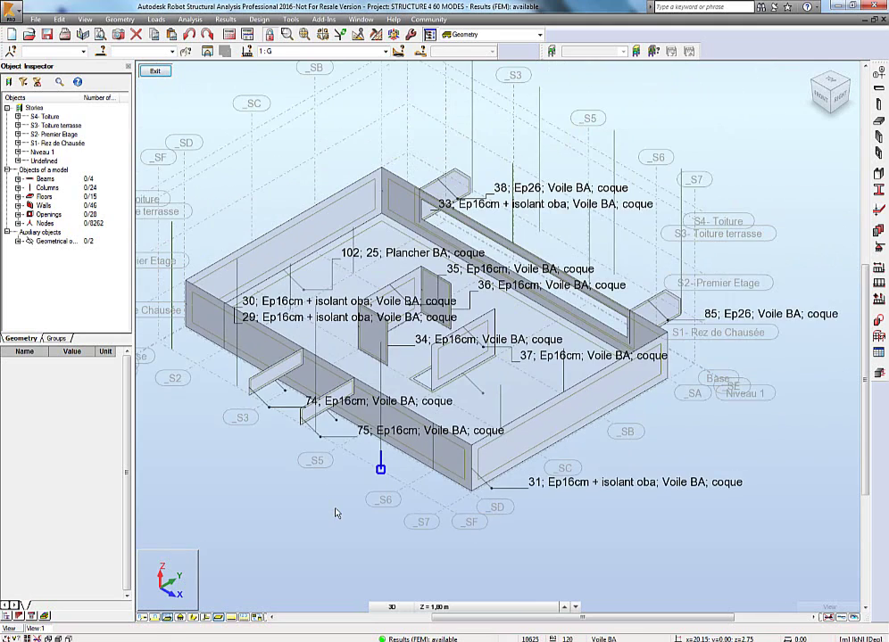
Step: Capture the isolated level view for the printout with the label "3d tth level", updated upon printing
{"action": "left_click", "coordinate": [119, 36]}
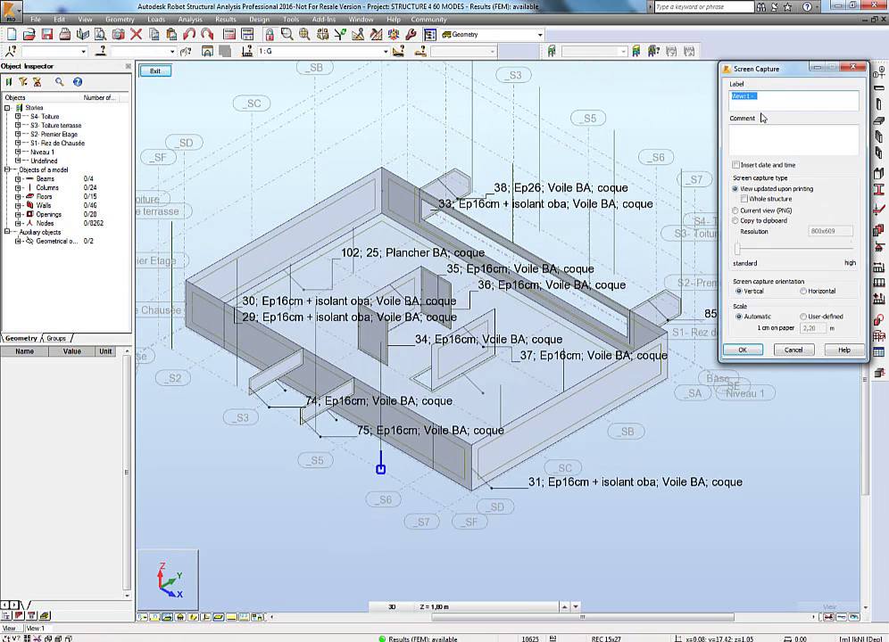
{"action": "type", "text": "3d tth level"}
{"action": "left_click", "coordinate": [743, 351]}
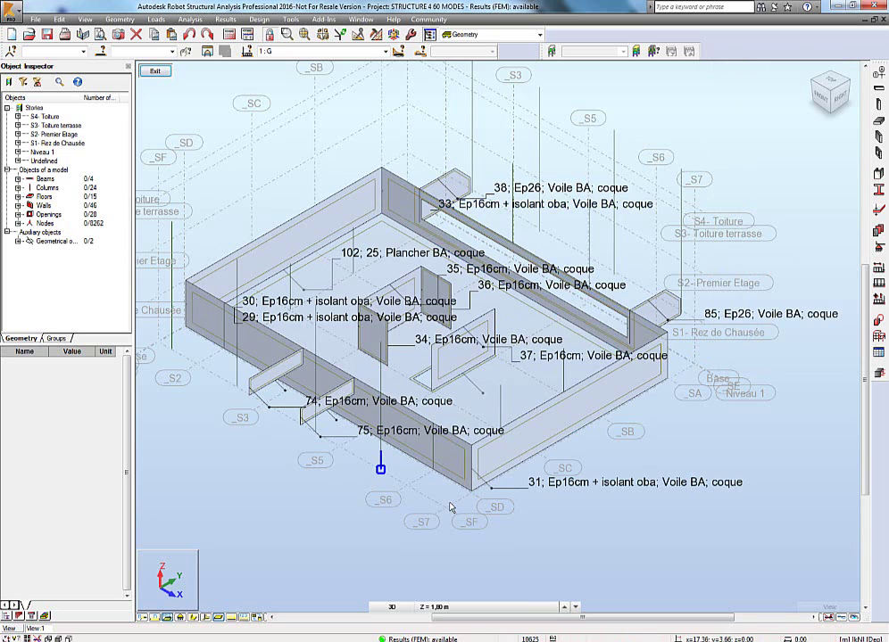
Step: Isolate the four rear columns on axes S2, S3, S5 and S6 in a separate view
{"action": "middle_click_drag", "start_coordinate": [651, 259], "coordinate": [546, 339]}
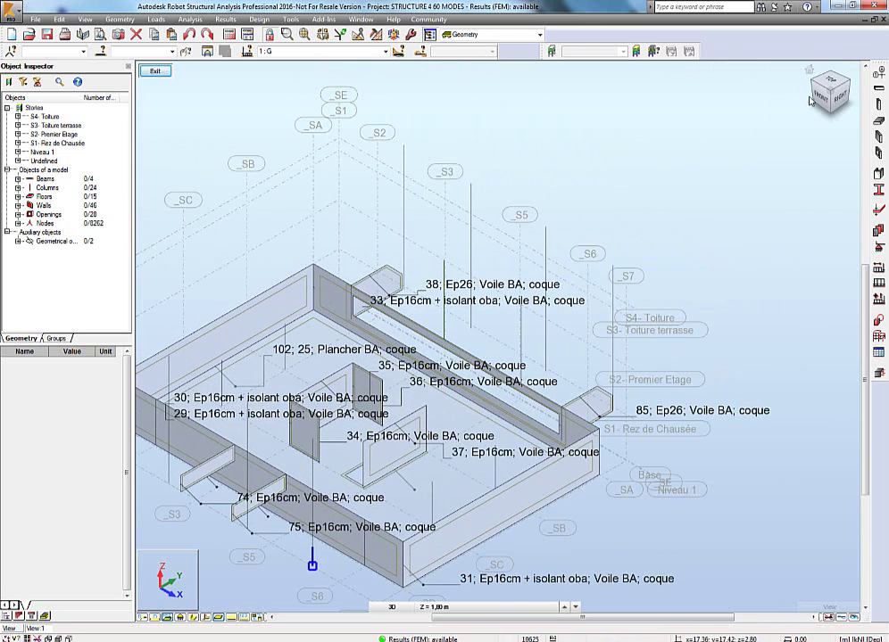
{"action": "left_click_drag", "start_coordinate": [655, 299], "coordinate": [401, 128]}
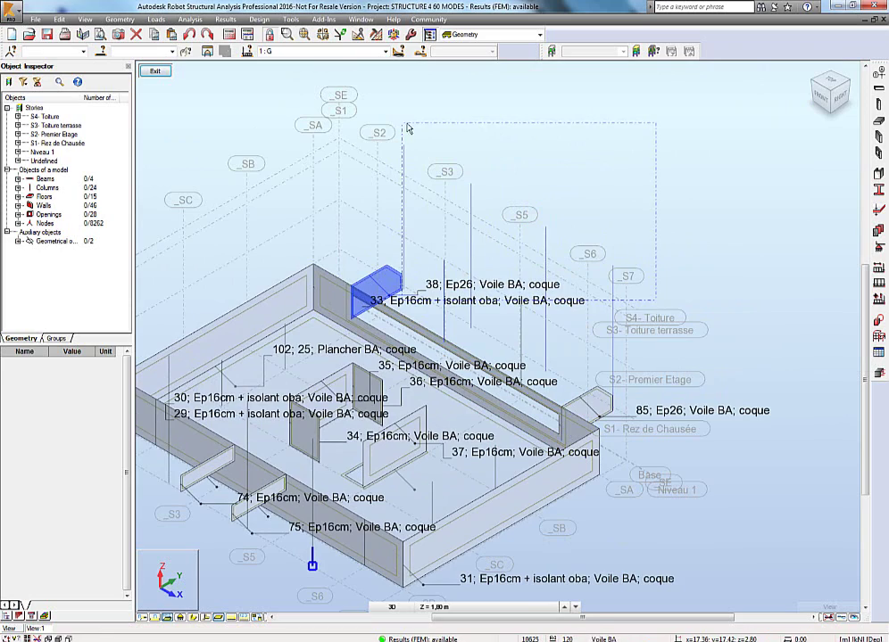
{"action": "left_click", "coordinate": [584, 190]}
{"action": "middle_click_drag", "start_coordinate": [511, 368], "coordinate": [595, 269]}
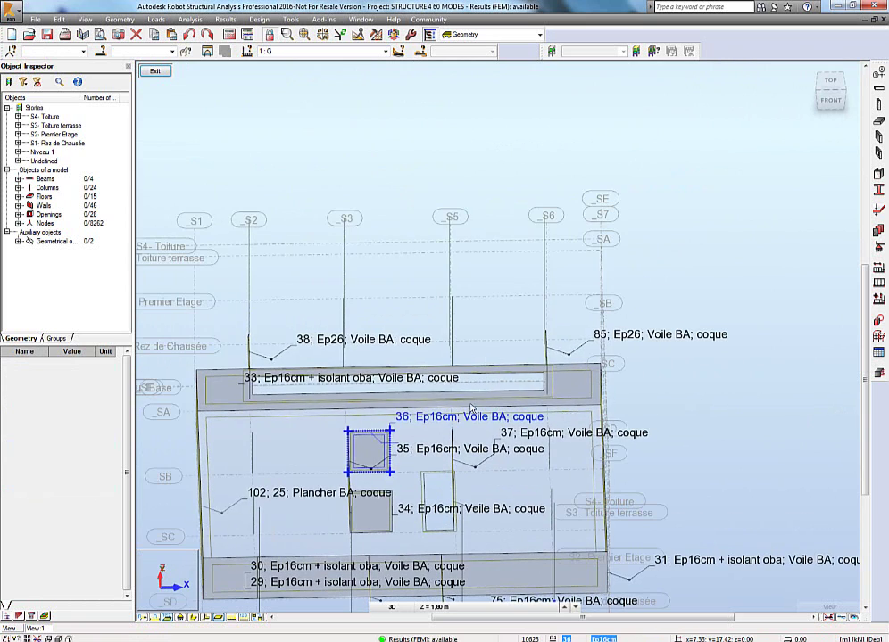
{"action": "left_click_drag", "start_coordinate": [594, 269], "coordinate": [149, 154]}
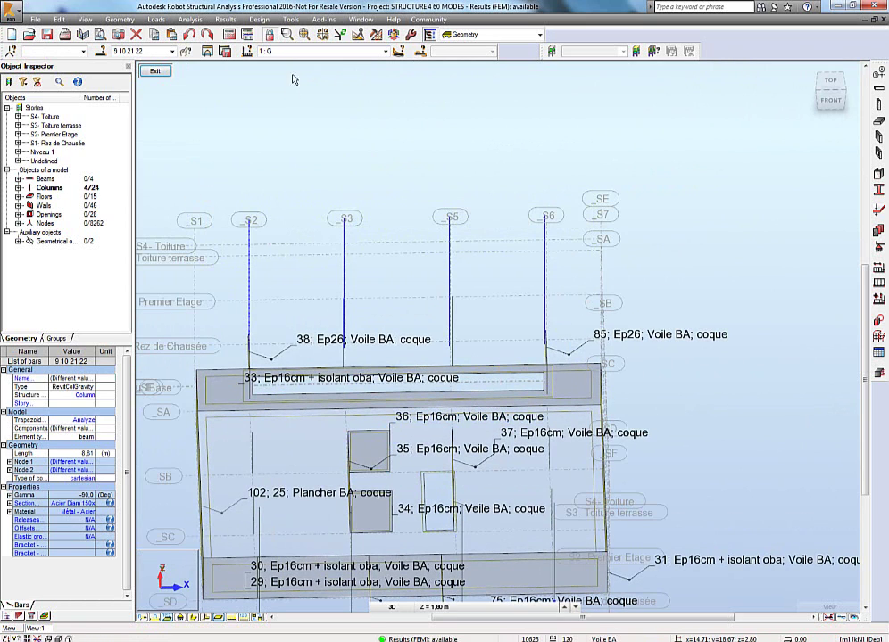
{"action": "left_click", "coordinate": [156, 34]}
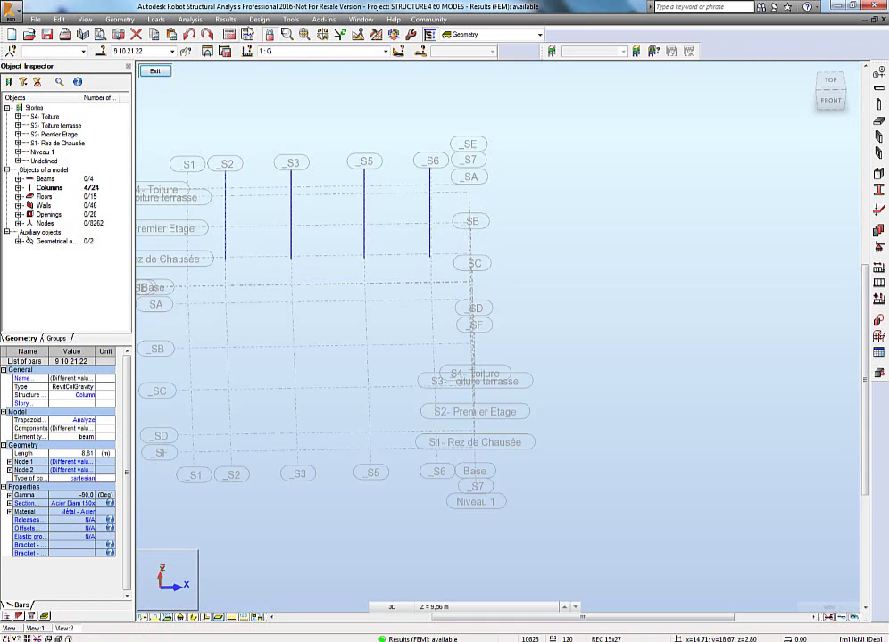
Step: Show the My and Mz moment diagrams on the four columns with value labels at local extremes
{"action": "left_click", "coordinate": [225, 19]}
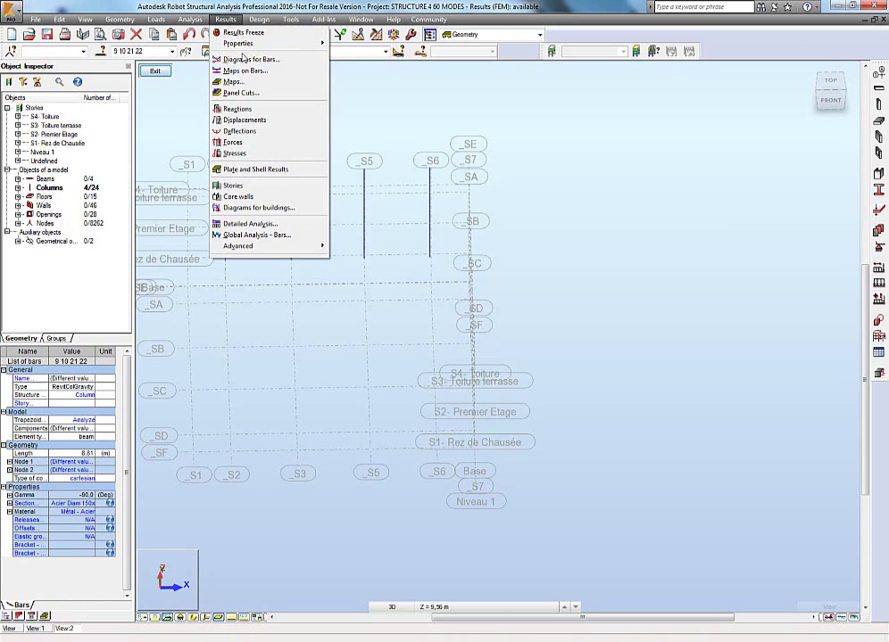
{"action": "left_click", "coordinate": [244, 60]}
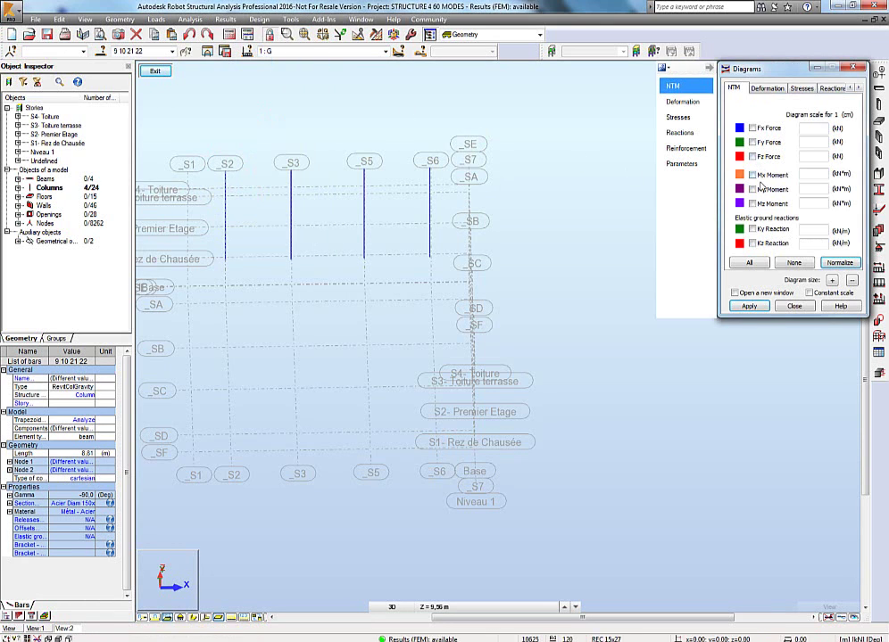
{"action": "left_click", "coordinate": [748, 306]}
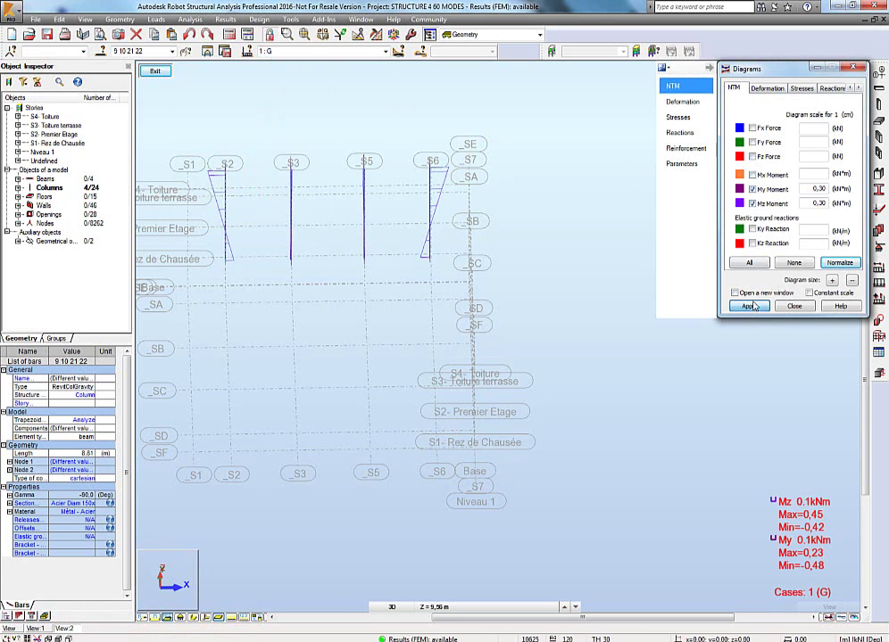
{"action": "left_click", "coordinate": [682, 164]}
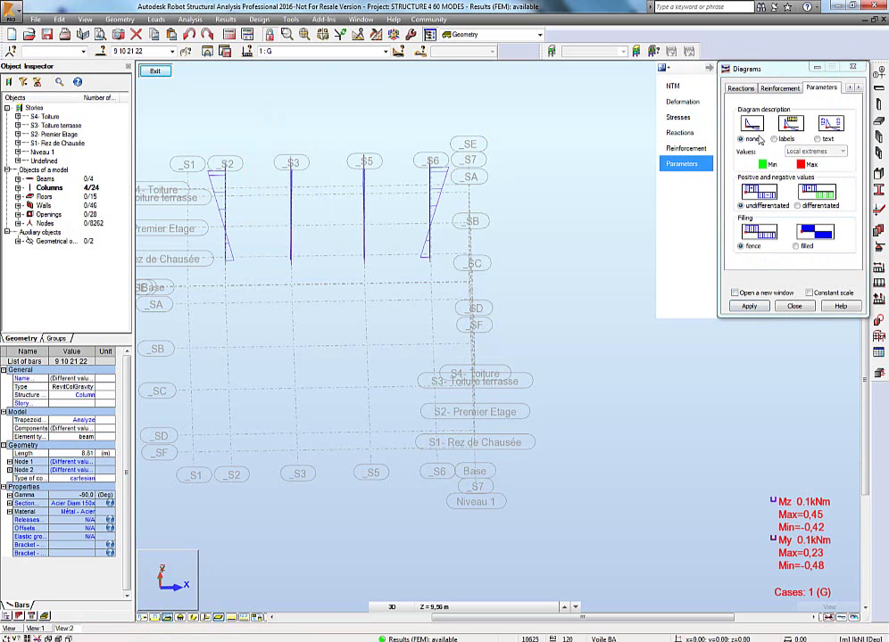
{"action": "left_click", "coordinate": [748, 306]}
Step: Orbit the columns into a 3D view and capture their moment diagrams for the printout with the default label
{"action": "middle_click_drag", "start_coordinate": [532, 311], "coordinate": [430, 372], "text": "shift"}
{"action": "scroll", "coordinate": [394, 394], "scroll_direction": "up", "scroll_amount": 3}
{"action": "middle_click_drag", "start_coordinate": [383, 398], "coordinate": [468, 439]}
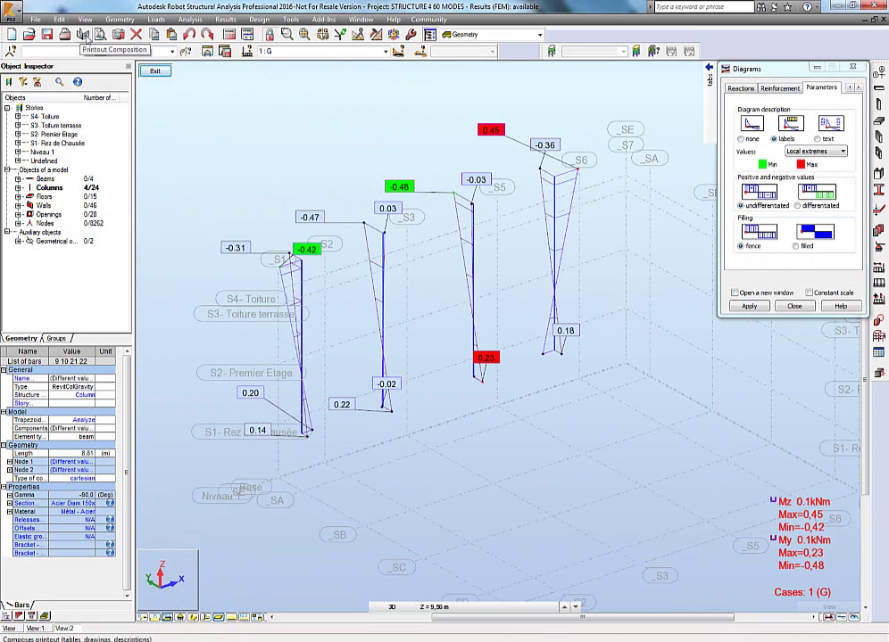
{"action": "left_click", "coordinate": [119, 36]}
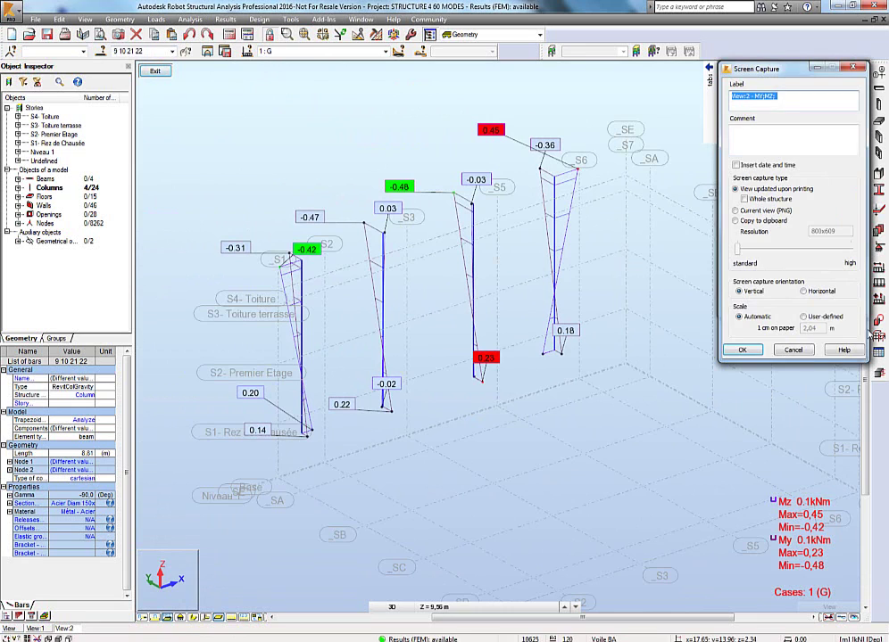
{"action": "left_click", "coordinate": [750, 350]}
{"action": "left_click", "coordinate": [371, 99]}
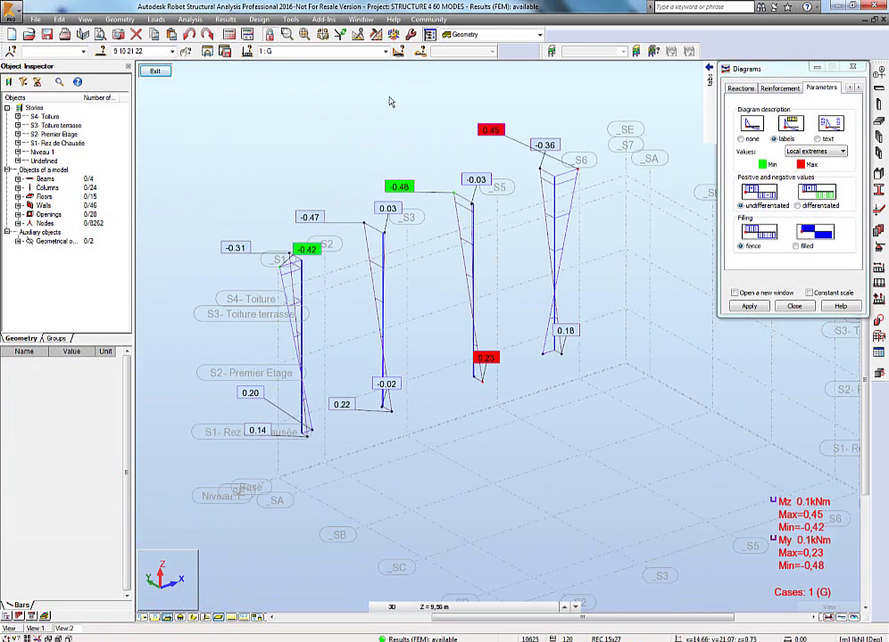
Step: Open the reactions table and limit it to Simple Cases
{"action": "left_click", "coordinate": [225, 20]}
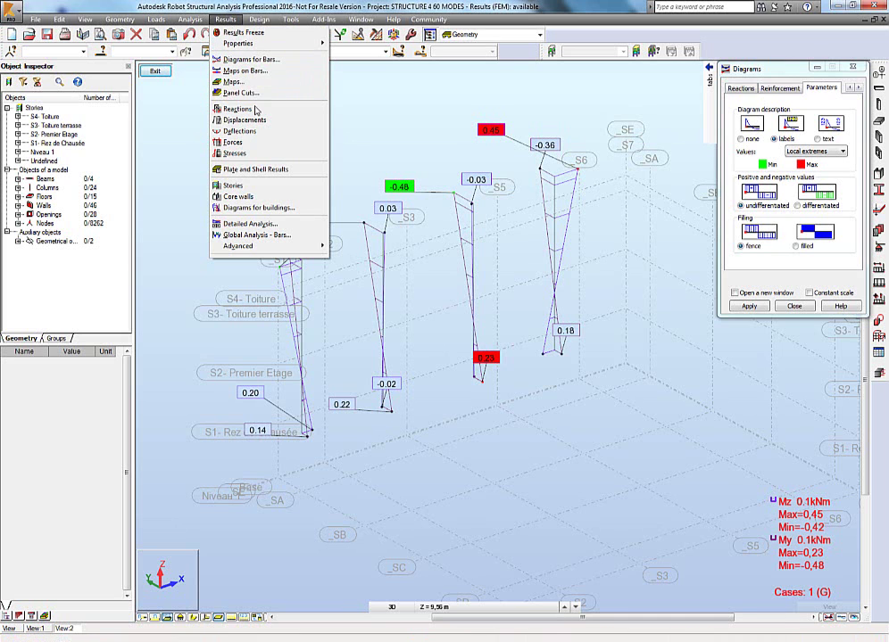
{"action": "left_click", "coordinate": [252, 109]}
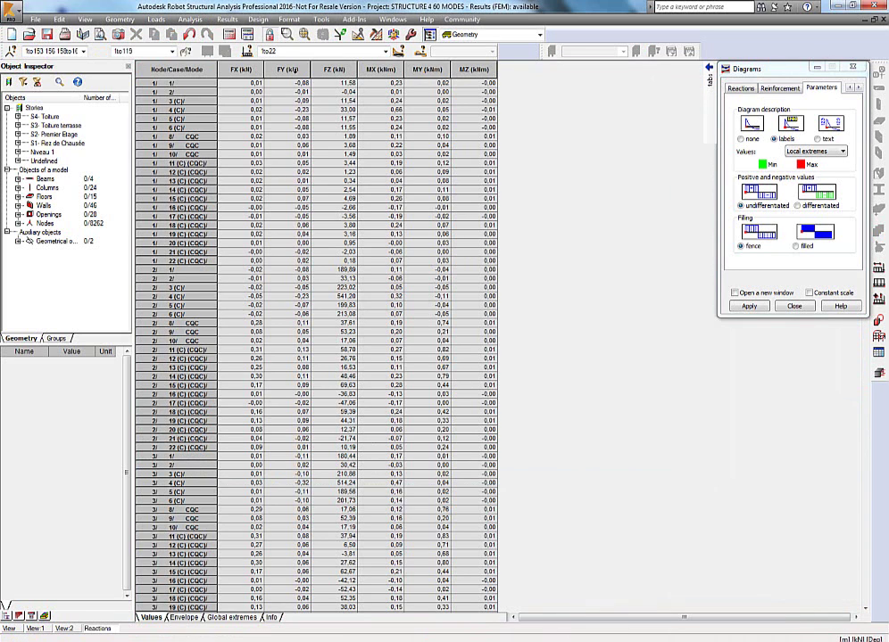
{"action": "left_click", "coordinate": [385, 52]}
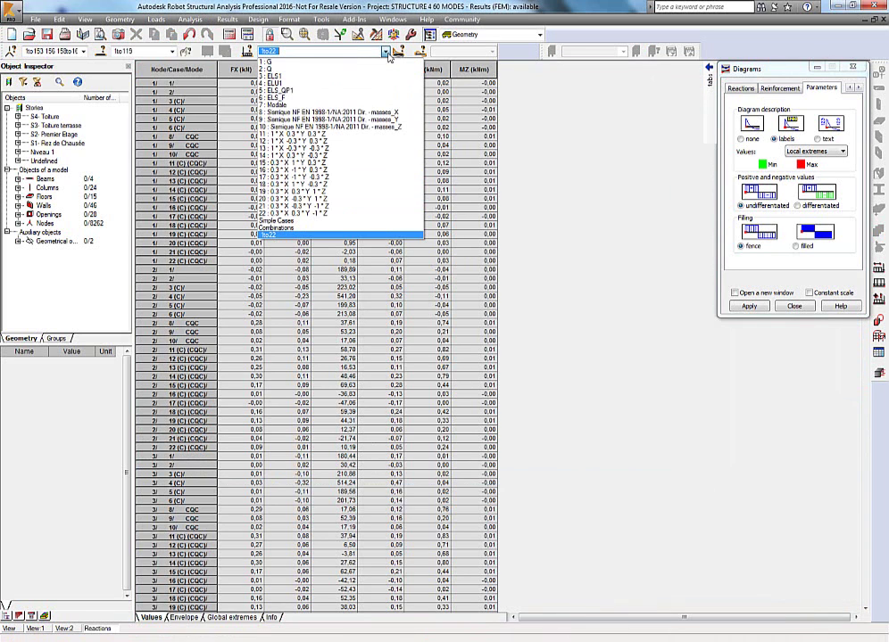
{"action": "left_click", "coordinate": [387, 220]}
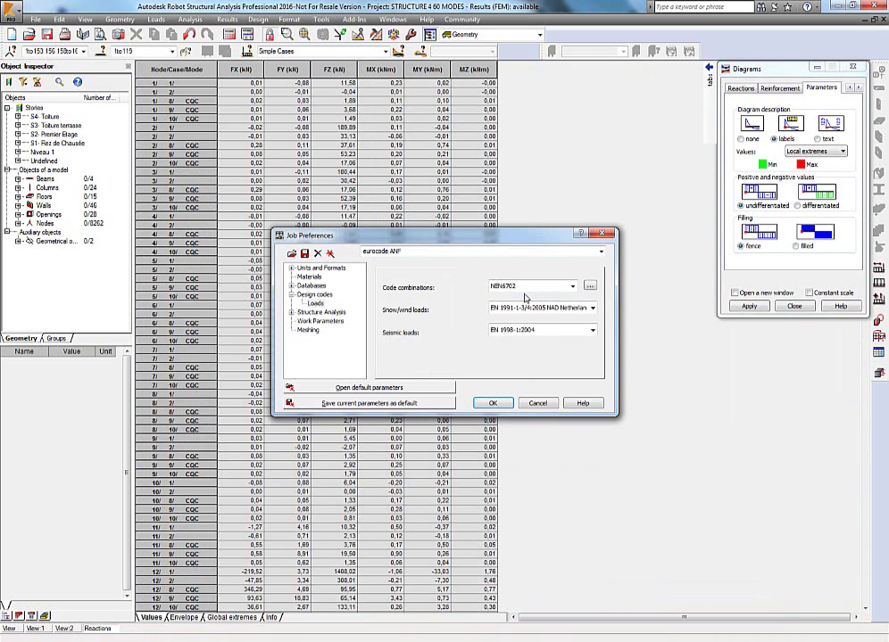
Step: Review the dimension and force unit settings in the job preferences and close them without saving
{"action": "left_click", "coordinate": [321, 268]}
{"action": "left_click", "coordinate": [292, 267]}
{"action": "left_click", "coordinate": [318, 278]}
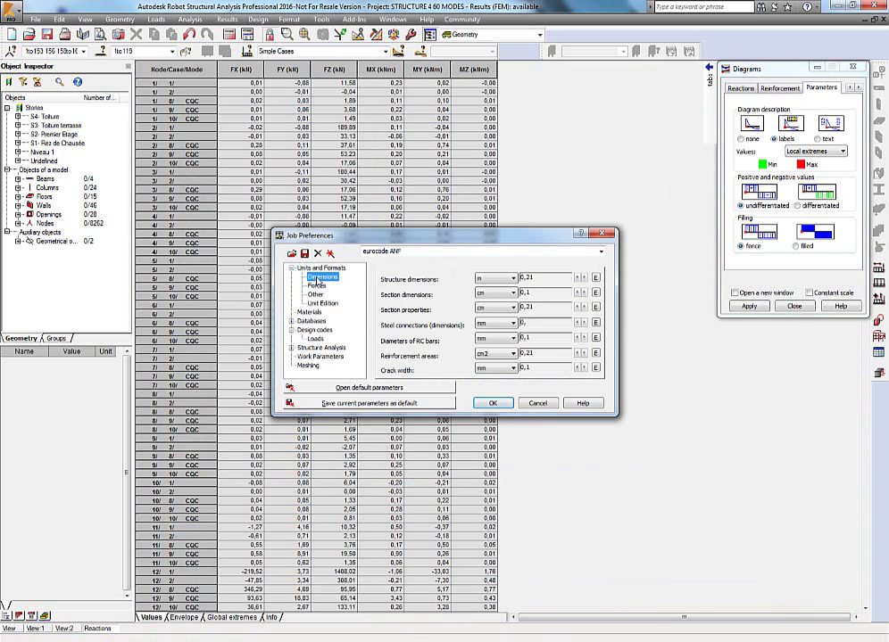
{"action": "left_click", "coordinate": [323, 285]}
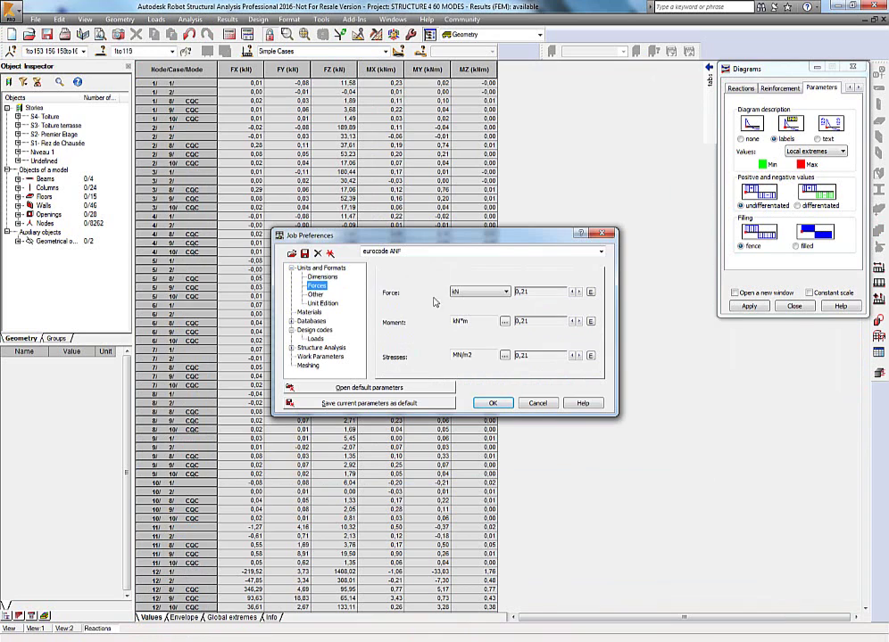
{"action": "left_click", "coordinate": [490, 294]}
{"action": "left_click", "coordinate": [481, 302]}
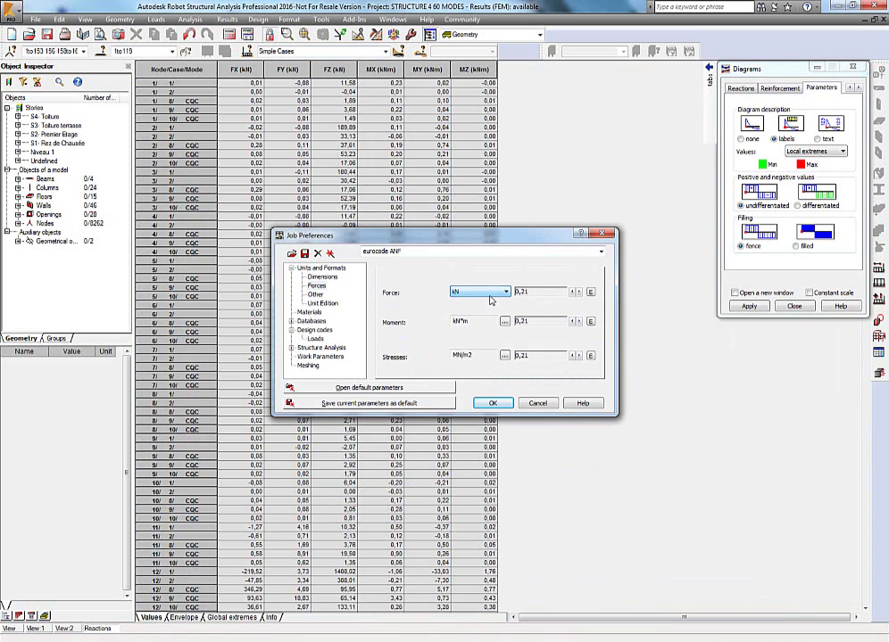
{"action": "left_click", "coordinate": [536, 404]}
Step: In the reactions table columns, exclude sum of applied forces and equilibrium precision, and enable Reactions in the form of Load Report
{"action": "right_click", "coordinate": [539, 260]}
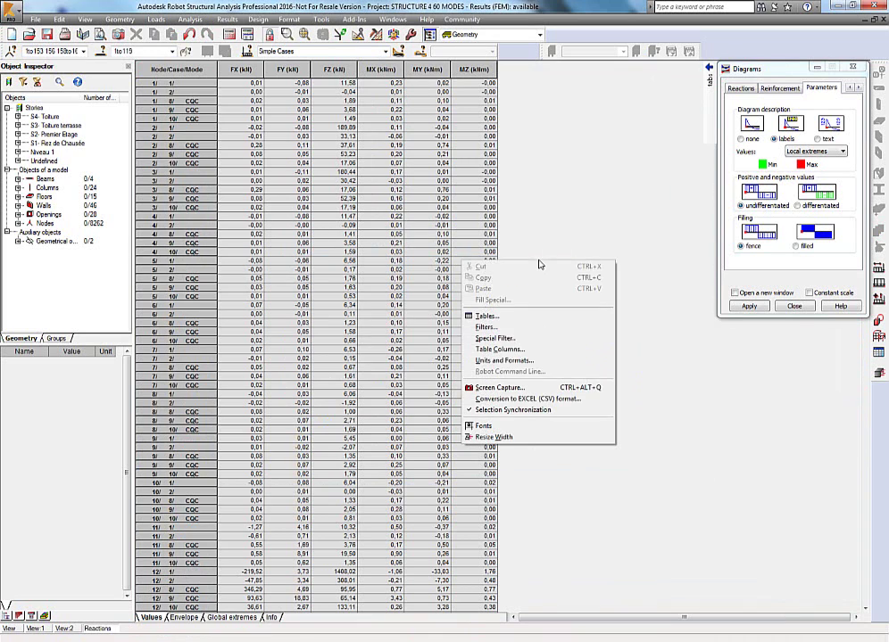
{"action": "left_click", "coordinate": [533, 349]}
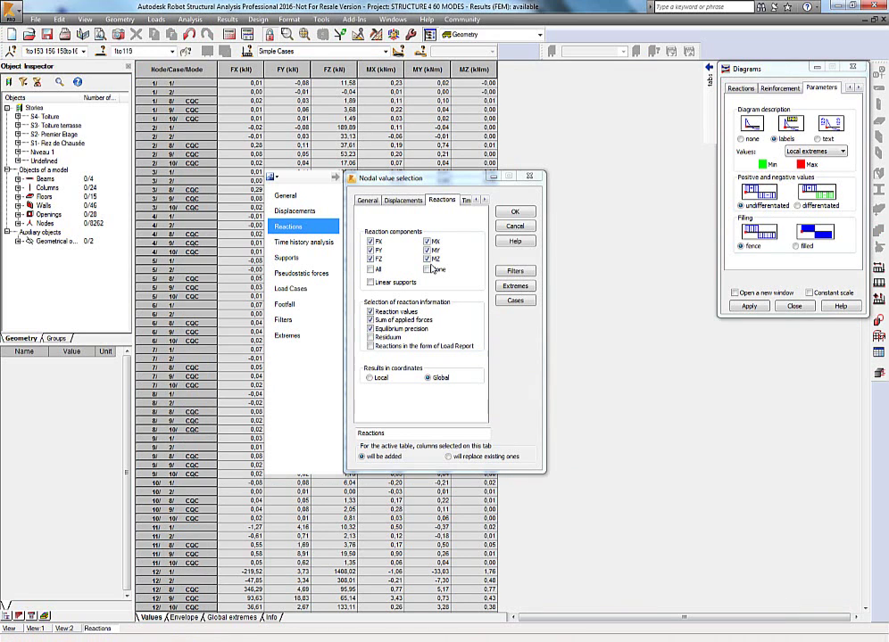
{"action": "left_click", "coordinate": [386, 331]}
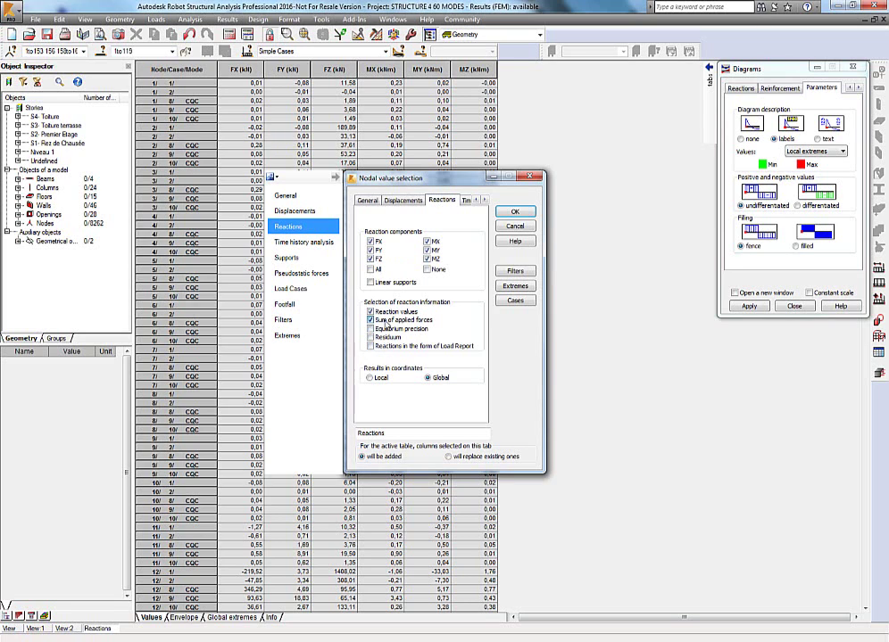
{"action": "left_click", "coordinate": [371, 347]}
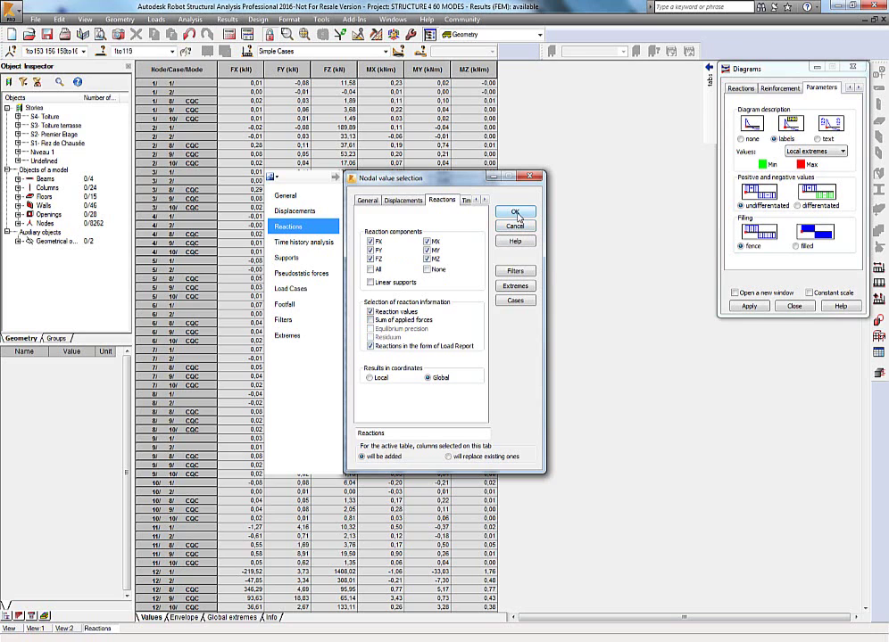
Step: Order the reactions table by case, then object, with the case name shown, and apply the column settings
{"action": "left_click", "coordinate": [303, 291]}
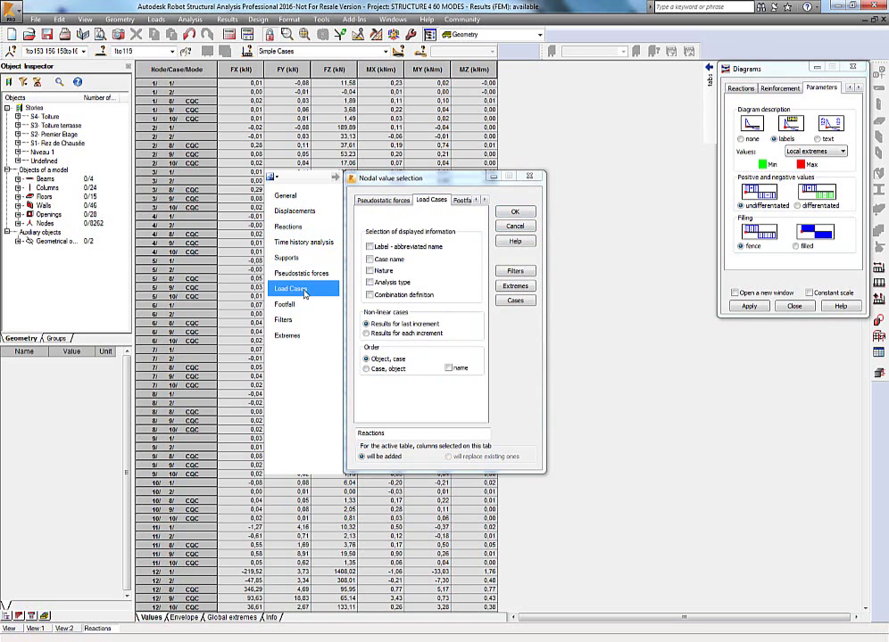
{"action": "left_click", "coordinate": [366, 368]}
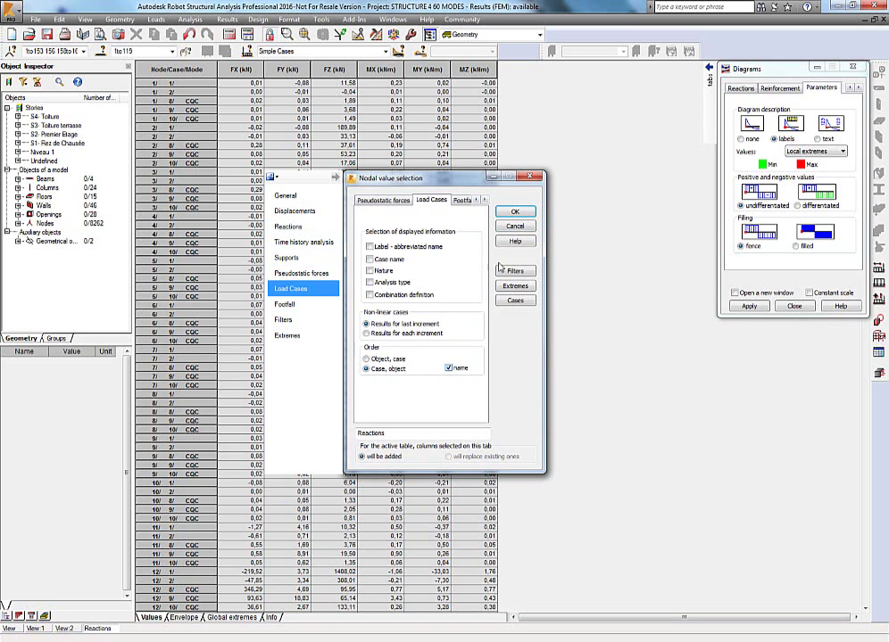
{"action": "left_click", "coordinate": [514, 212]}
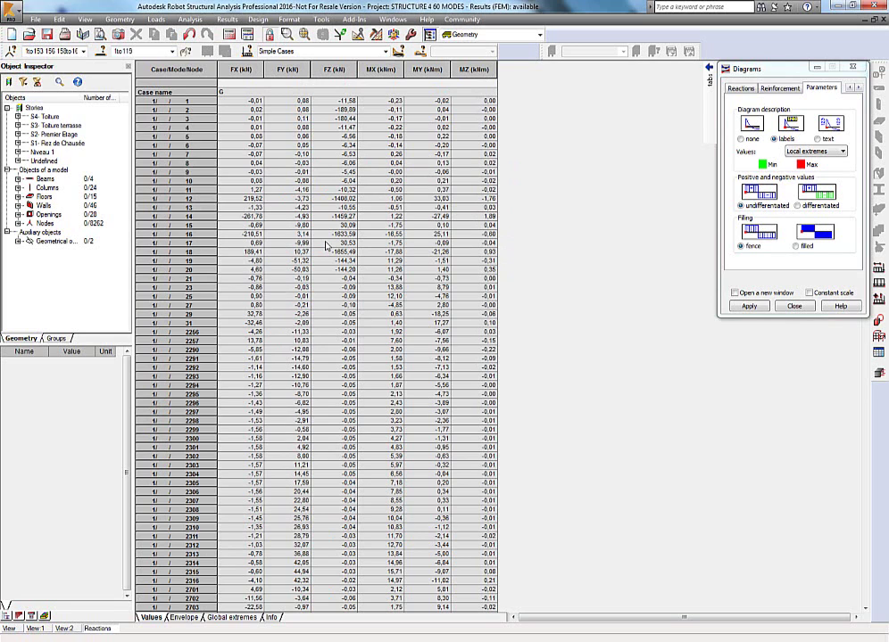
Step: Capture the reactions table for the report with the default title and a view updated on printing
{"action": "left_click", "coordinate": [85, 19]}
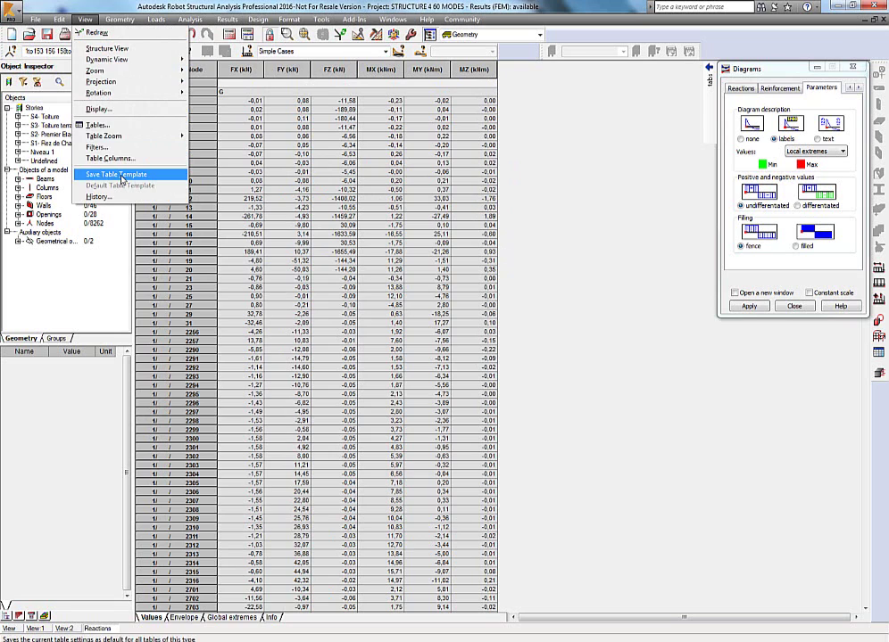
{"action": "left_click", "coordinate": [189, 19]}
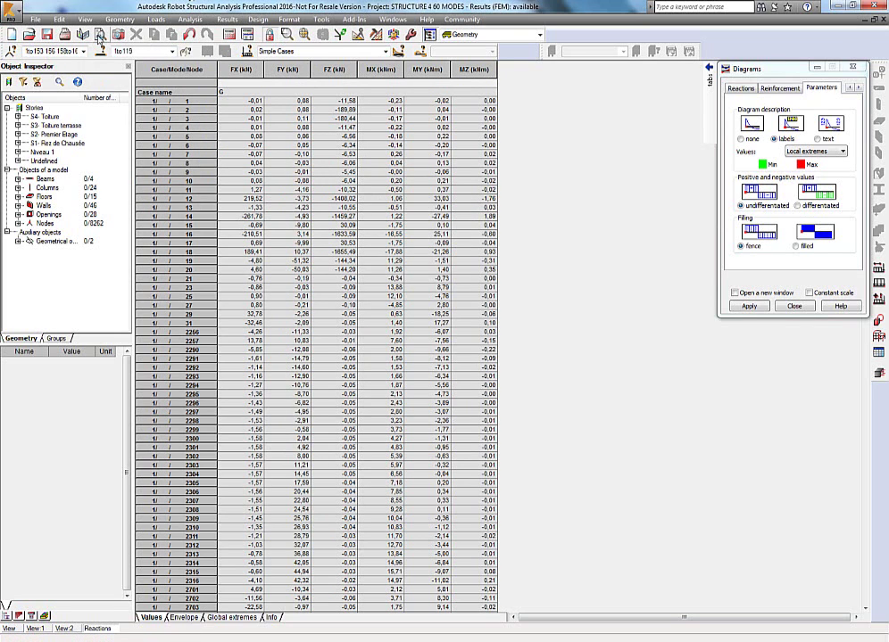
{"action": "left_click", "coordinate": [119, 34]}
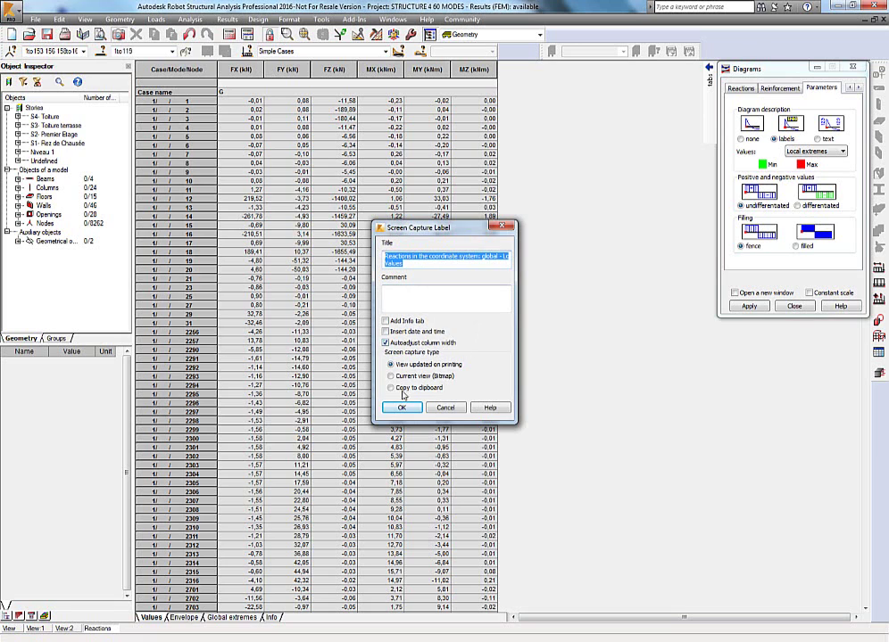
{"action": "left_click", "coordinate": [400, 409]}
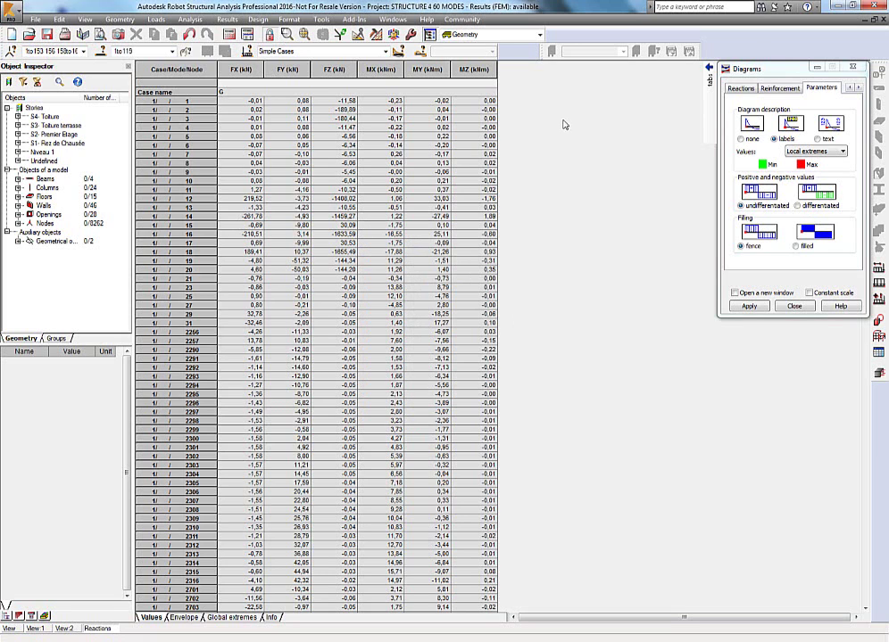
Step: Open the nodal displacements table to view it, and close it again
{"action": "left_click", "coordinate": [266, 21]}
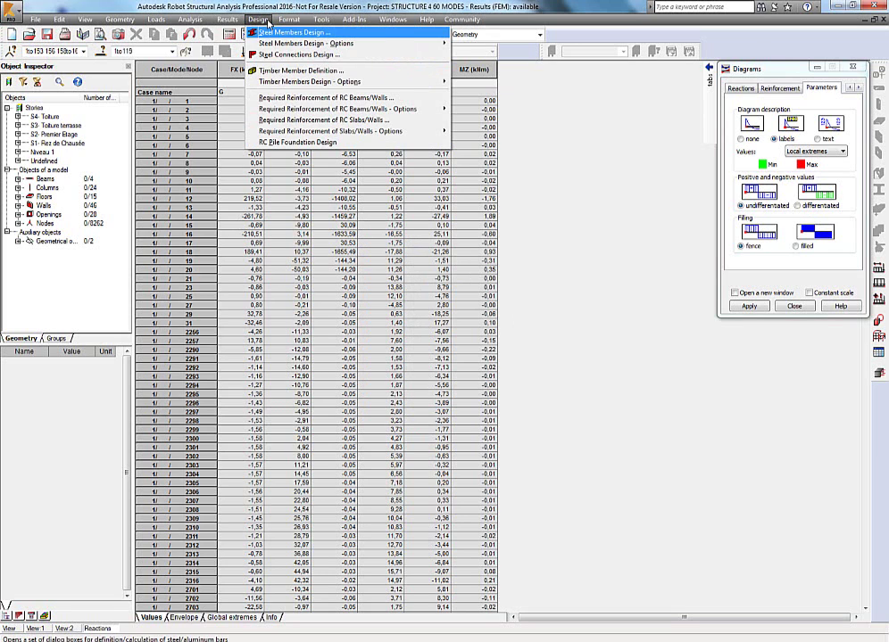
{"action": "mouse_move", "coordinate": [319, 23]}
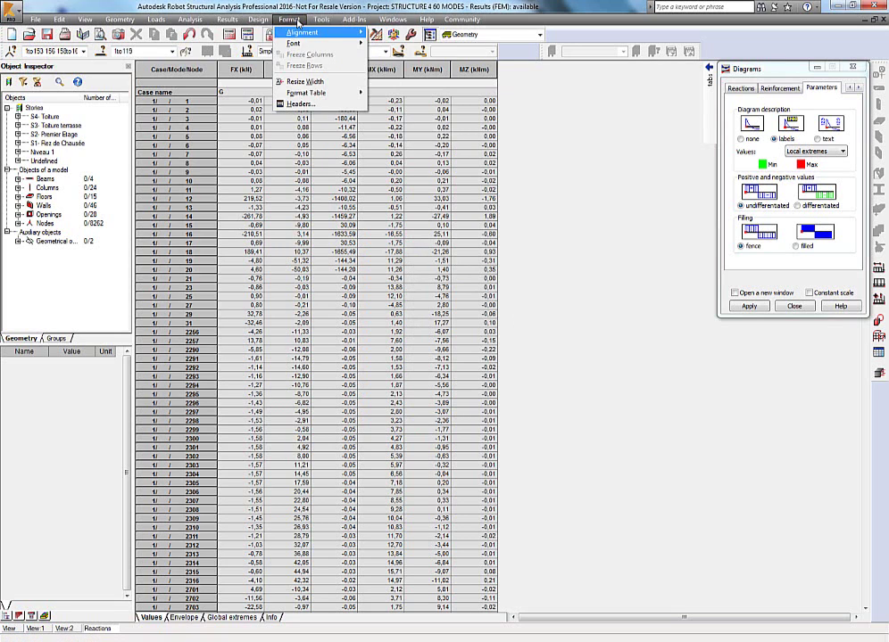
{"action": "mouse_move", "coordinate": [232, 23]}
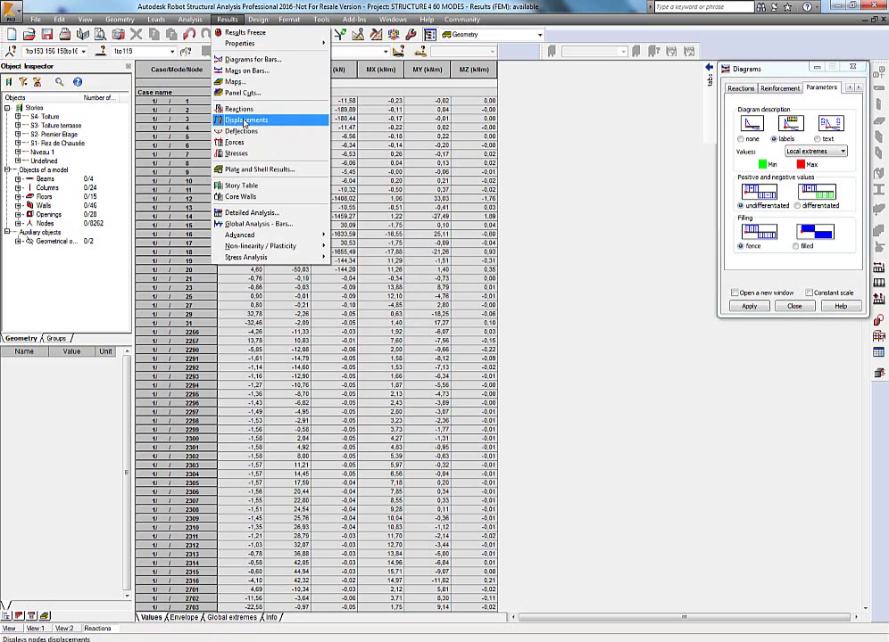
{"action": "left_click", "coordinate": [244, 121]}
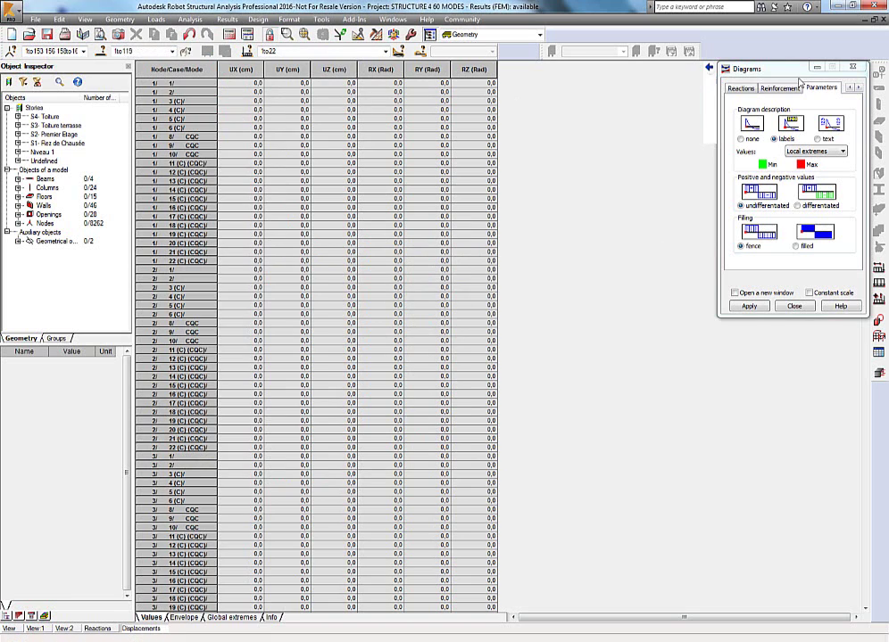
{"action": "left_click", "coordinate": [879, 19]}
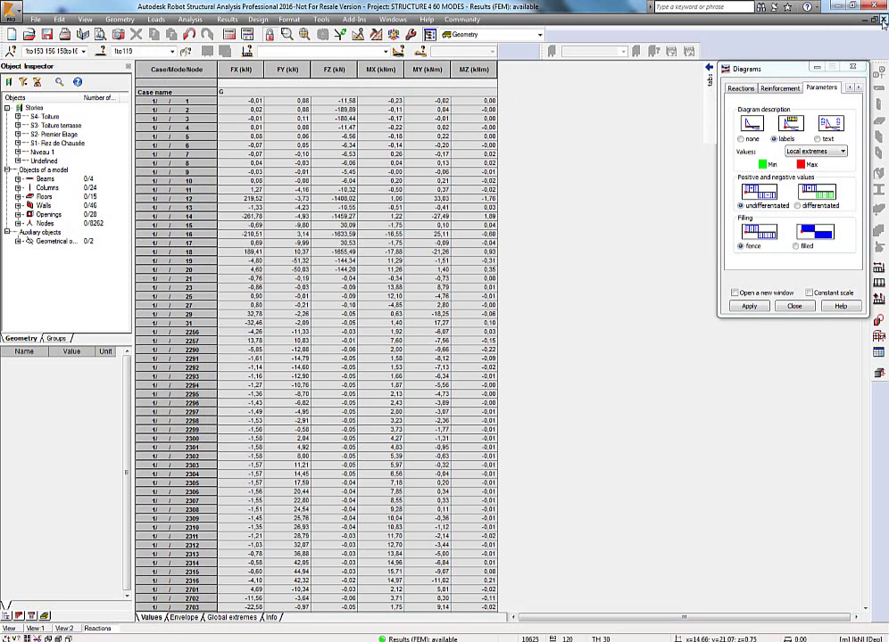
Step: Close the reactions table, the isolated column view and the diagram settings to return to the full building model
{"action": "left_click", "coordinate": [879, 20]}
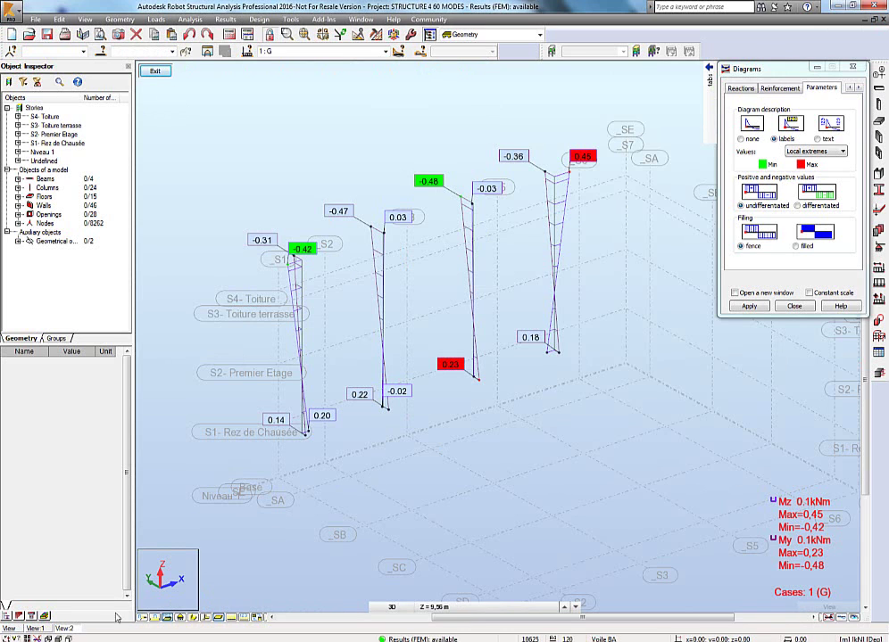
{"action": "left_click", "coordinate": [879, 19]}
{"action": "left_click", "coordinate": [879, 20]}
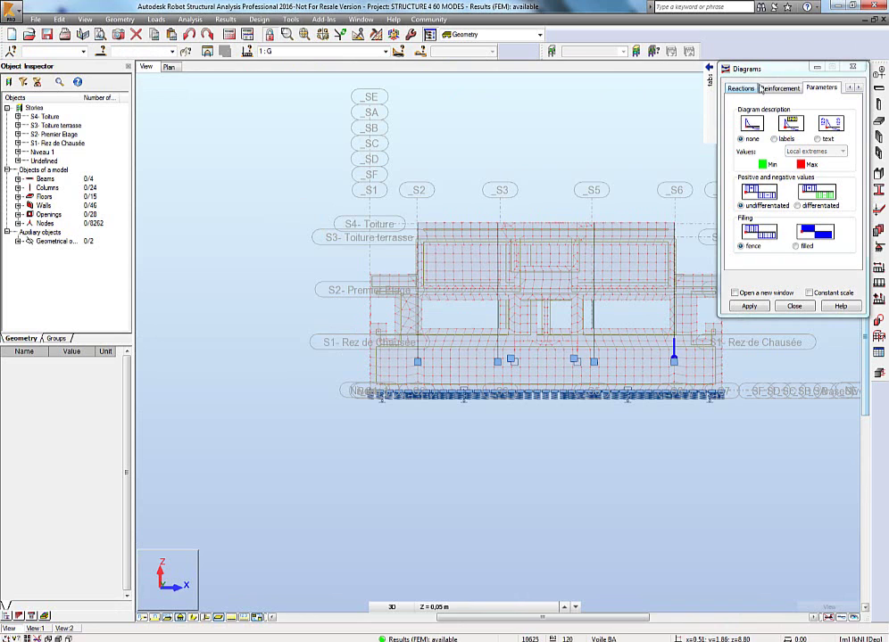
{"action": "left_click", "coordinate": [709, 79]}
{"action": "left_click", "coordinate": [694, 104]}
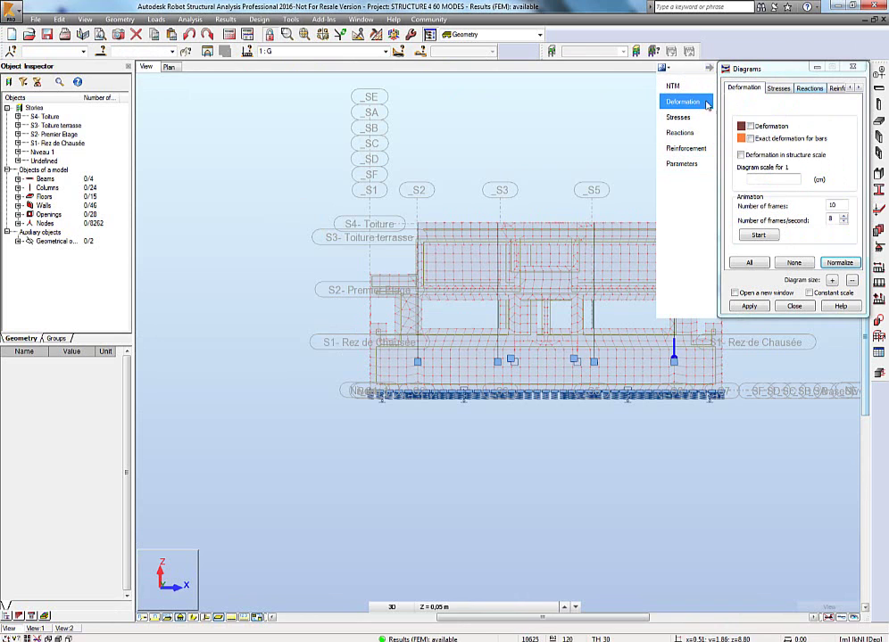
{"action": "left_click", "coordinate": [852, 68]}
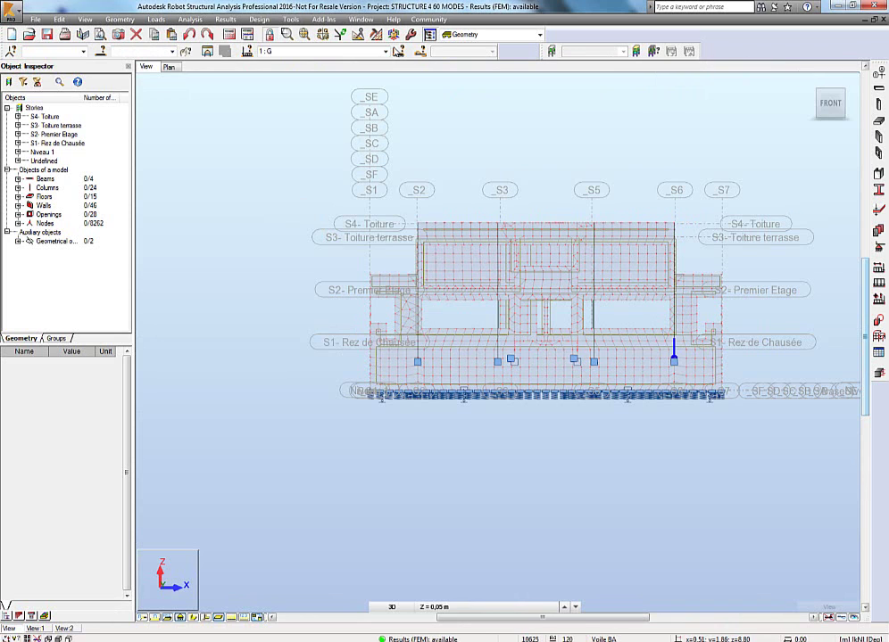
Step: Display a map of total displacements on the whole building for case G
{"action": "left_click", "coordinate": [225, 20]}
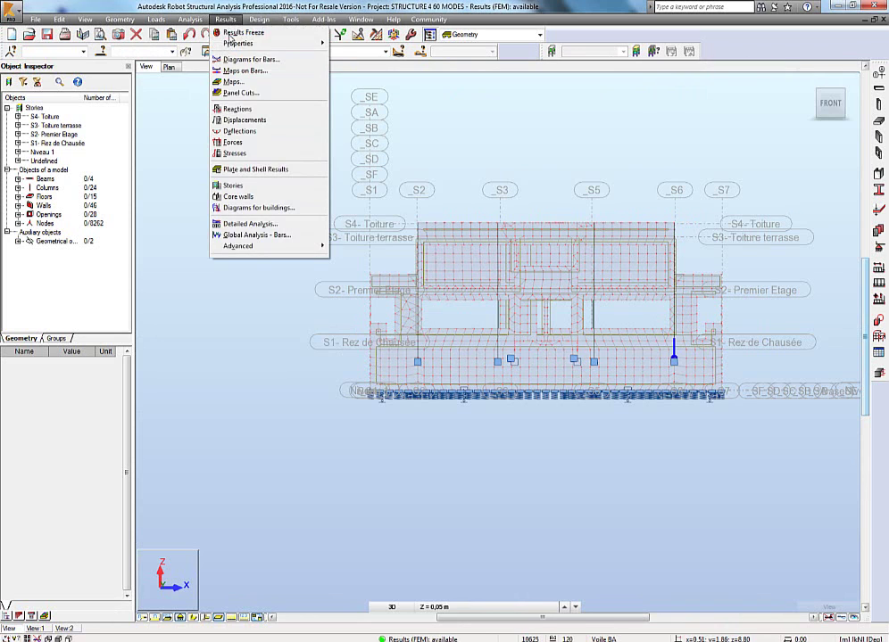
{"action": "left_click", "coordinate": [233, 83]}
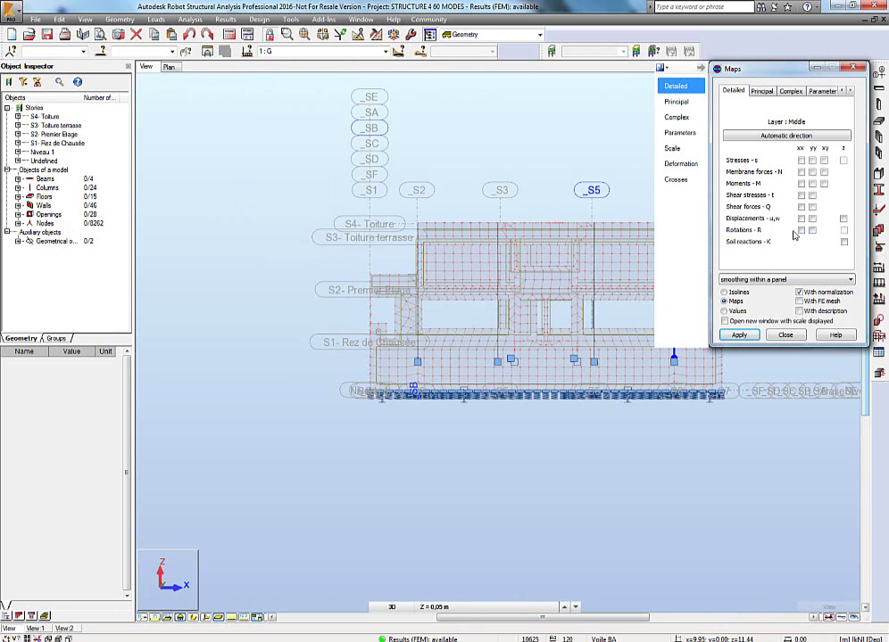
{"action": "left_click", "coordinate": [675, 101]}
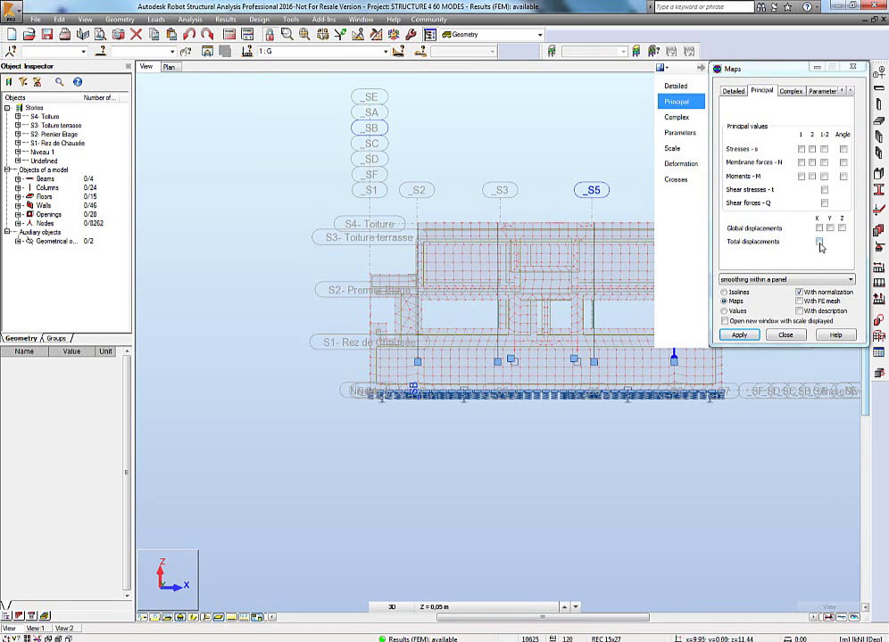
{"action": "left_click", "coordinate": [819, 243]}
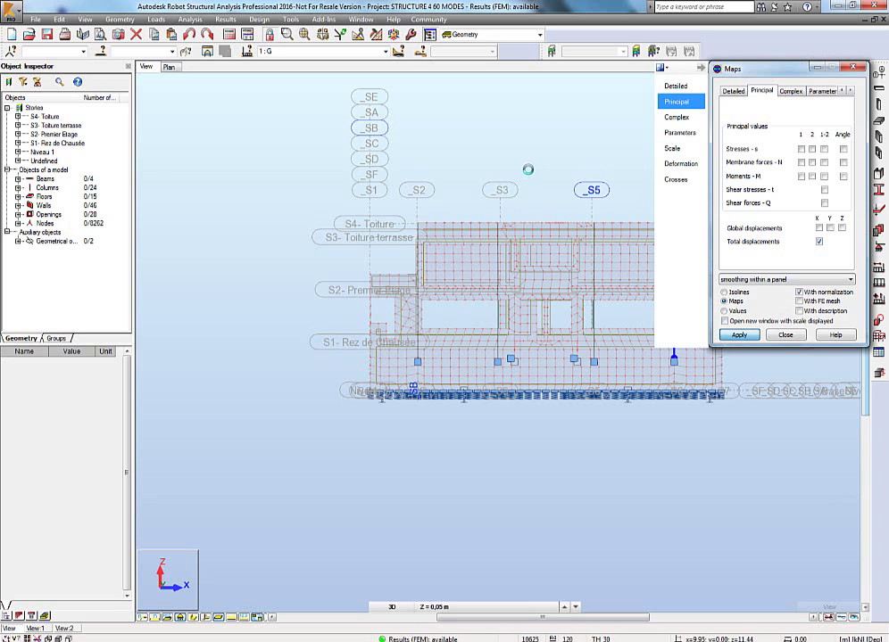
{"action": "middle_click_drag", "start_coordinate": [532, 167], "coordinate": [460, 188]}
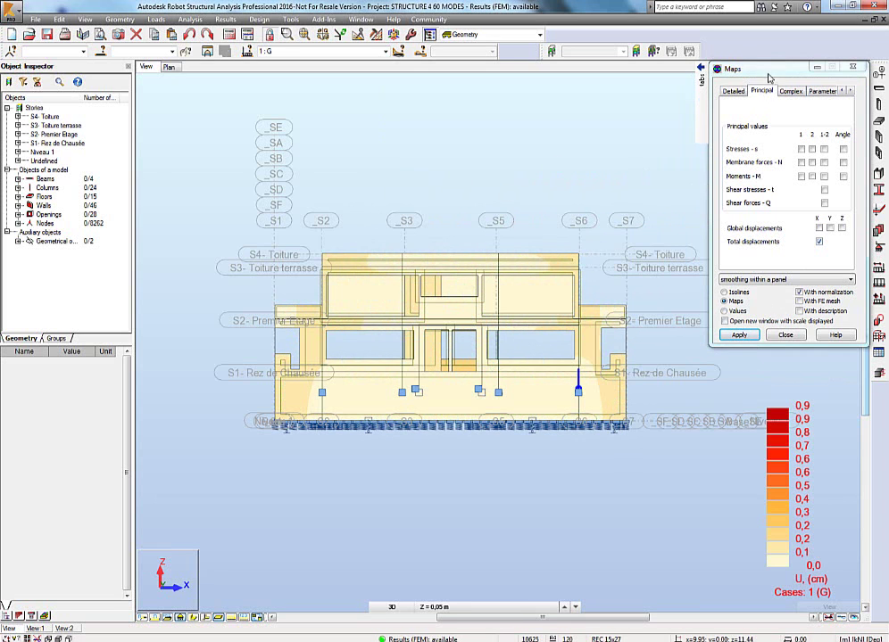
Step: Turn the displacement map into an isometric 3D view with the FE mesh and value descriptions shown
{"action": "left_click_drag", "start_coordinate": [758, 69], "coordinate": [759, 348]}
{"action": "left_click", "coordinate": [829, 93]}
{"action": "left_click", "coordinate": [803, 447]}
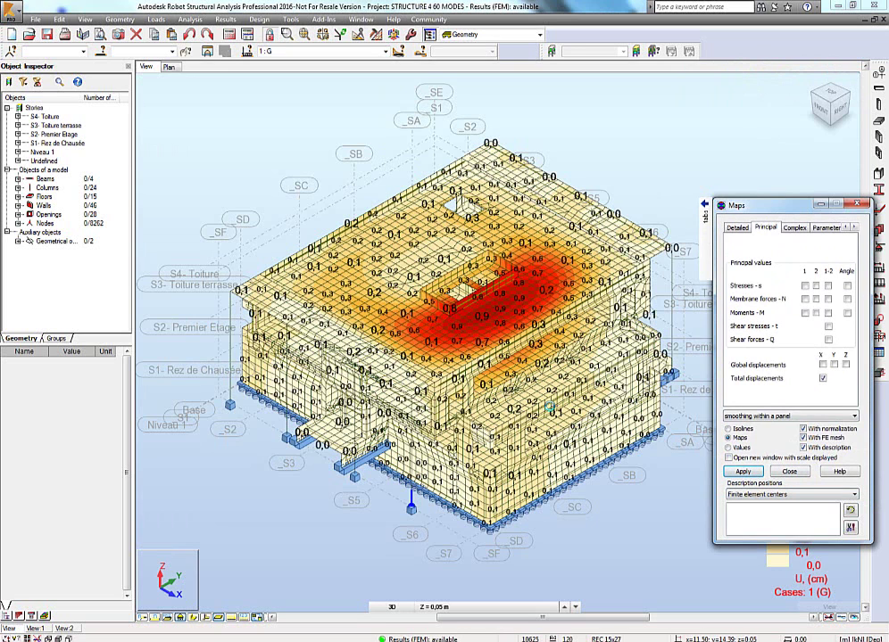
Step: Limit the map descriptions to extreme points and capture the current view for the report with the default label
{"action": "left_click", "coordinate": [777, 494]}
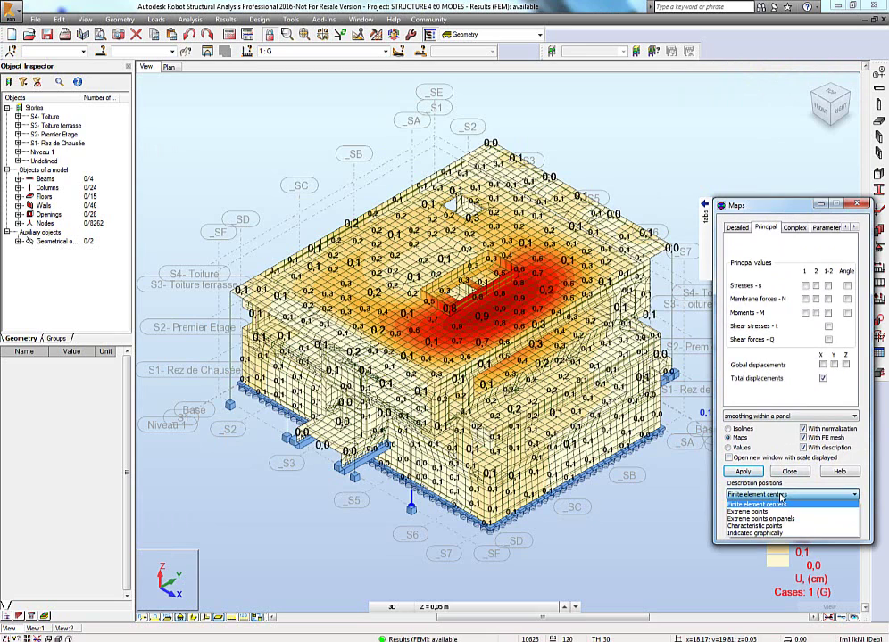
{"action": "left_click", "coordinate": [782, 511]}
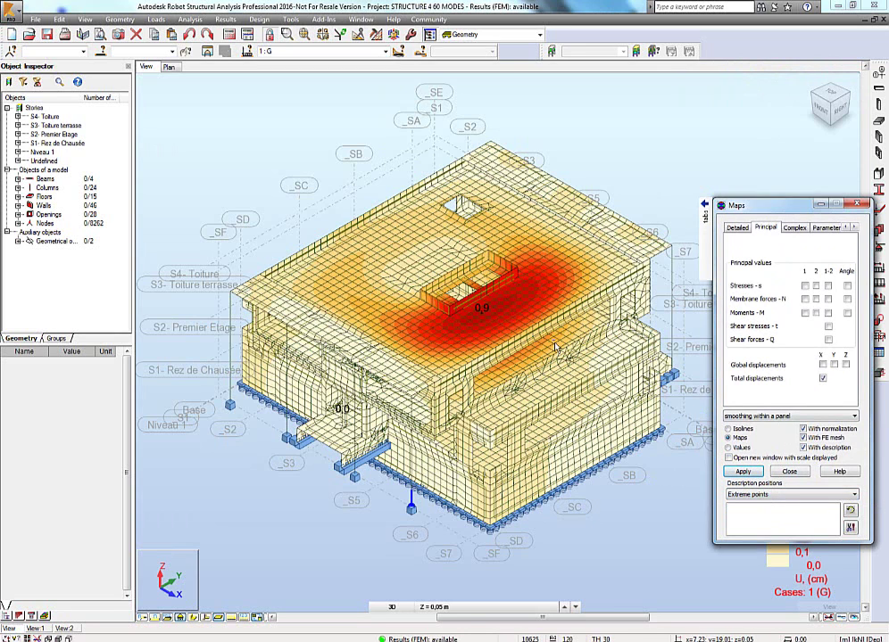
{"action": "left_click", "coordinate": [97, 36]}
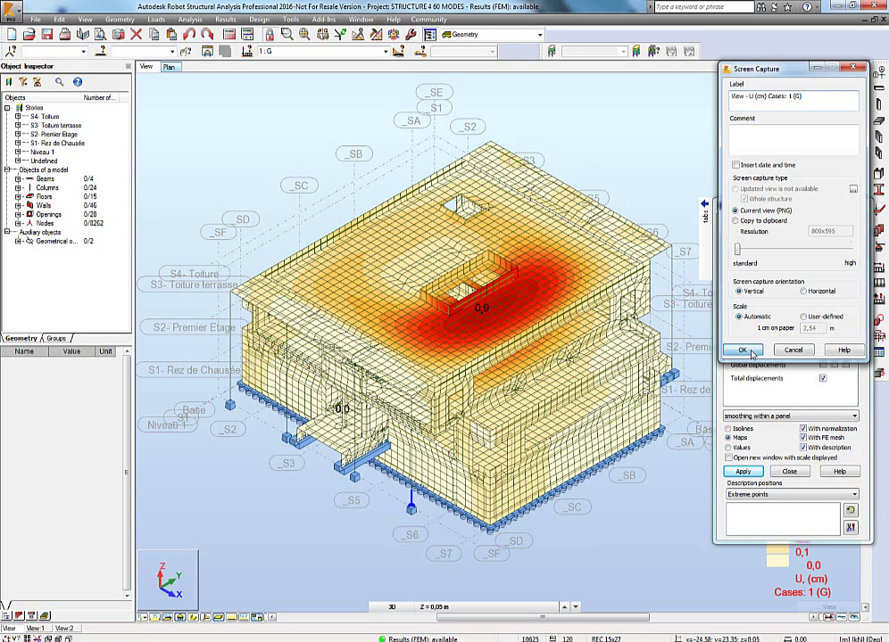
{"action": "left_click", "coordinate": [741, 350]}
Step: Isolate the large roof slab, panel 100, in its own view and display its displacement map enlarged from the top
{"action": "left_click", "coordinate": [565, 245]}
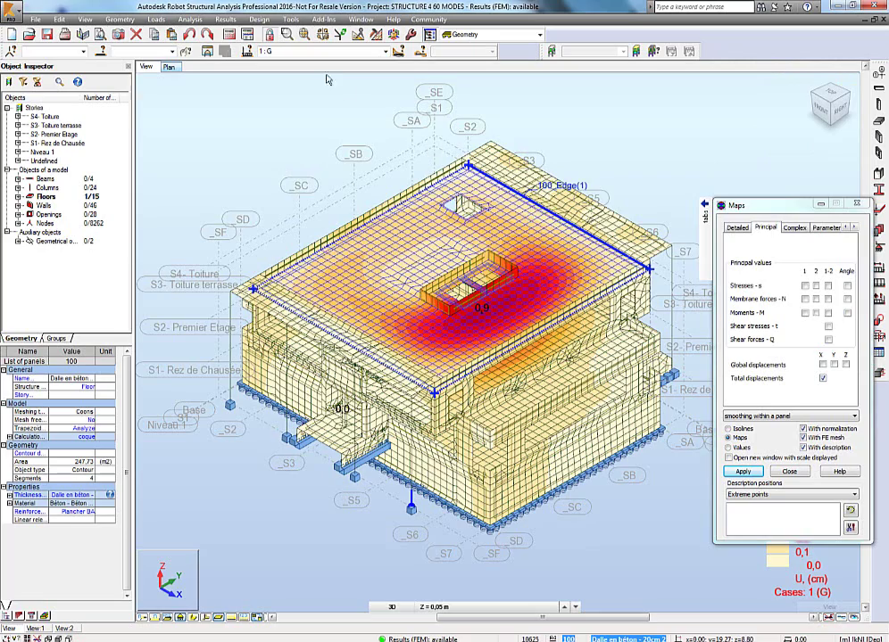
{"action": "left_click", "coordinate": [162, 36]}
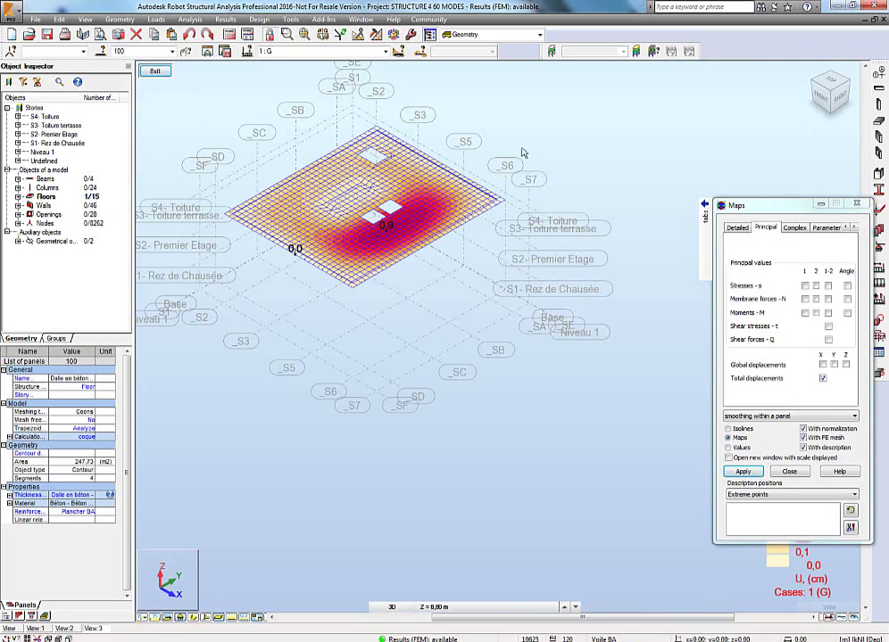
{"action": "left_click", "coordinate": [830, 82]}
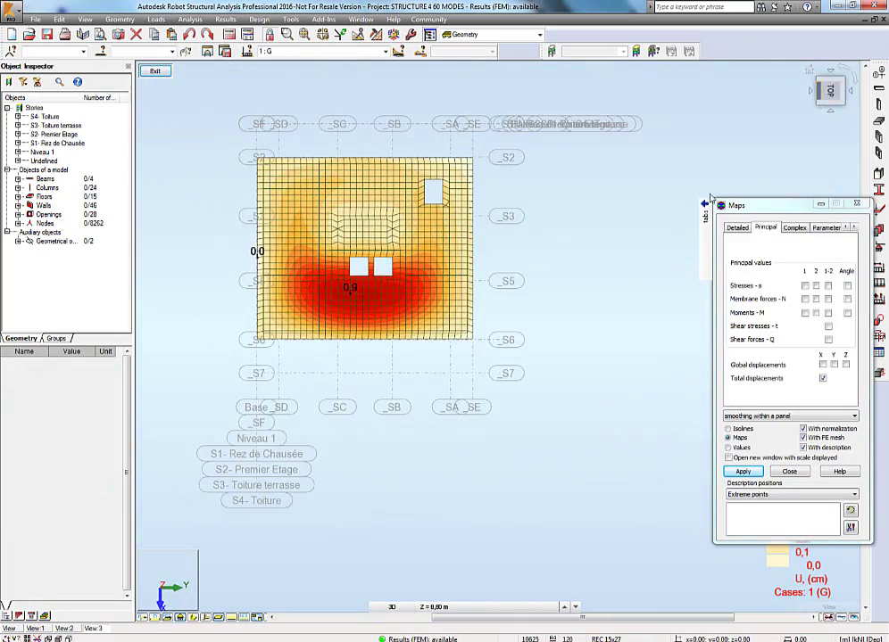
{"action": "scroll", "coordinate": [575, 303], "scroll_direction": "up", "scroll_amount": 4}
{"action": "middle_click_drag", "start_coordinate": [427, 339], "coordinate": [488, 424]}
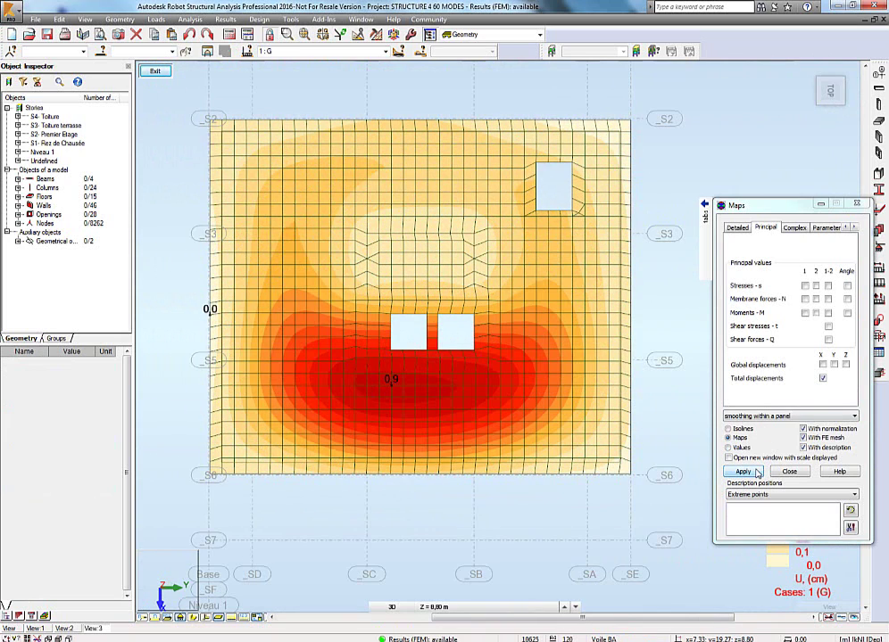
Step: Label the displacement values at three chosen points on the slab: near the right edge, in the central pale zone and in the upper zone
{"action": "left_click", "coordinate": [802, 494]}
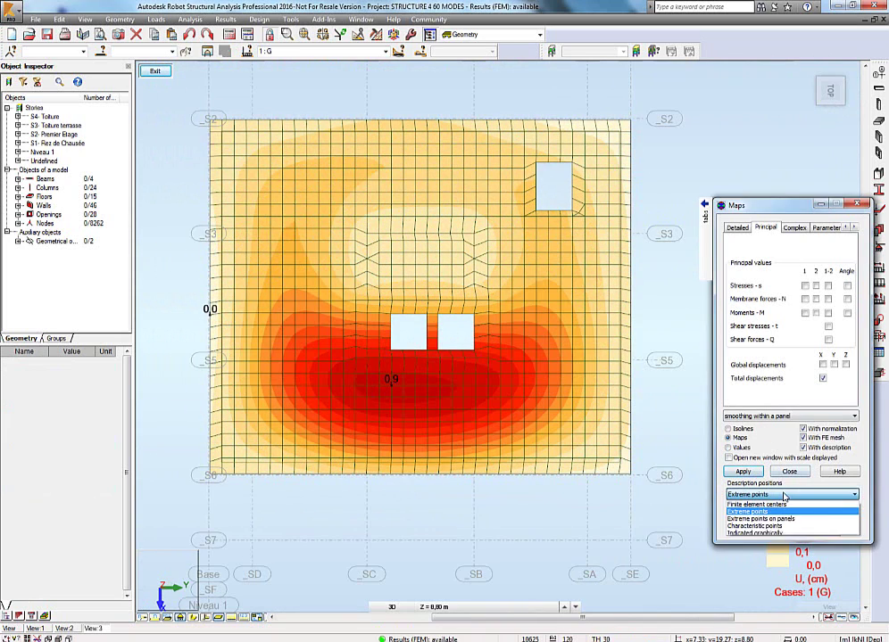
{"action": "left_click", "coordinate": [785, 503]}
{"action": "left_click", "coordinate": [553, 329]}
{"action": "left_click", "coordinate": [419, 243]}
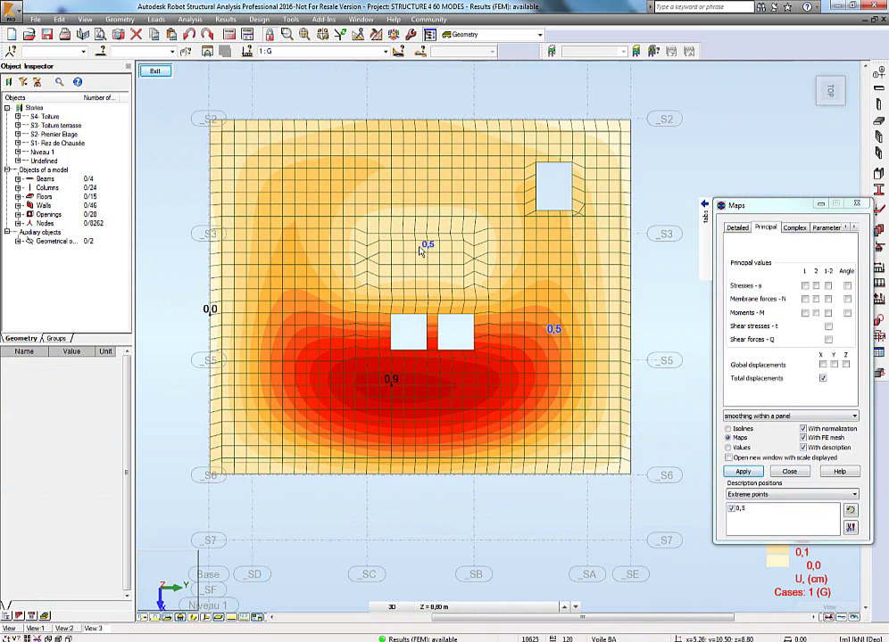
{"action": "left_click", "coordinate": [415, 160]}
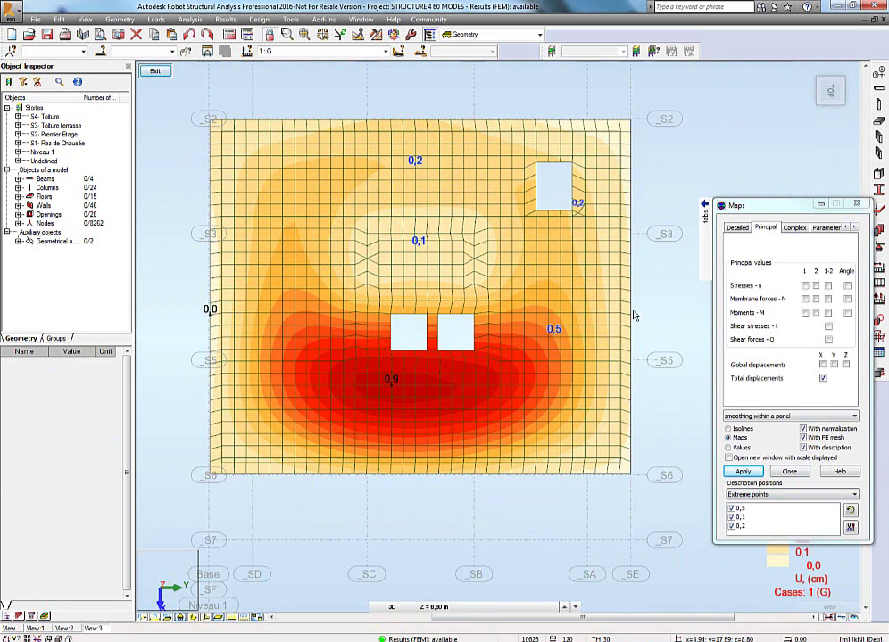
{"action": "left_click", "coordinate": [742, 471]}
Step: Display the slab's total displacements as isolines instead of filled maps
{"action": "left_click", "coordinate": [727, 429]}
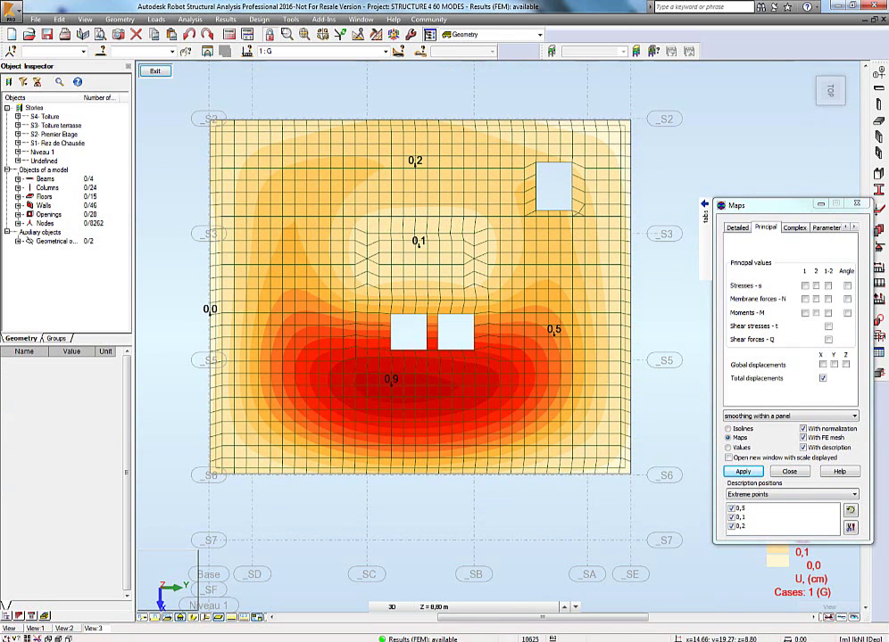
{"action": "left_click", "coordinate": [742, 471]}
{"action": "left_click", "coordinate": [729, 438]}
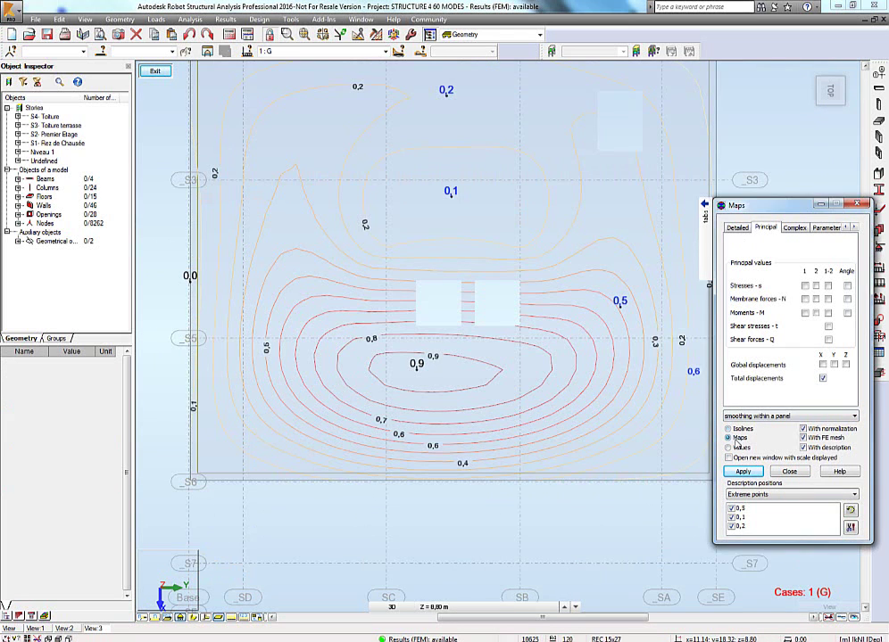
{"action": "left_click", "coordinate": [741, 472]}
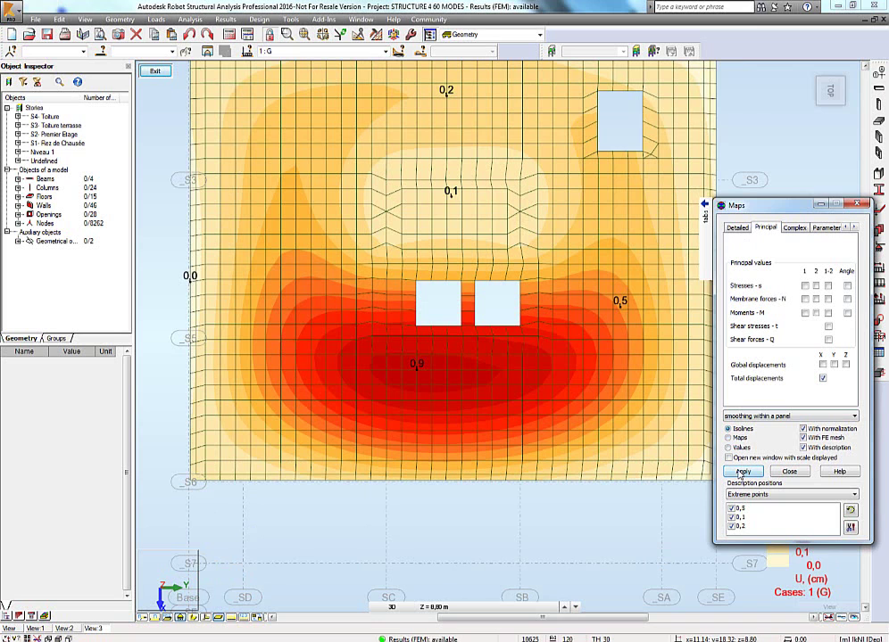
{"action": "left_click", "coordinate": [741, 471]}
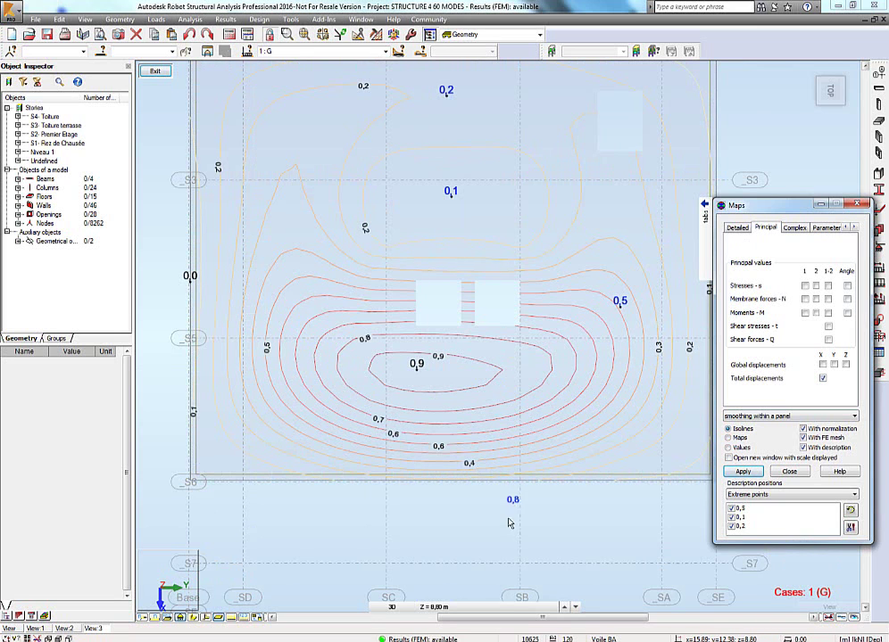
Step: Export the isoline view in DXF format to the Desktop as STRUCTURE 4 60 MODES.dxf, replacing the existing file
{"action": "left_click", "coordinate": [36, 20]}
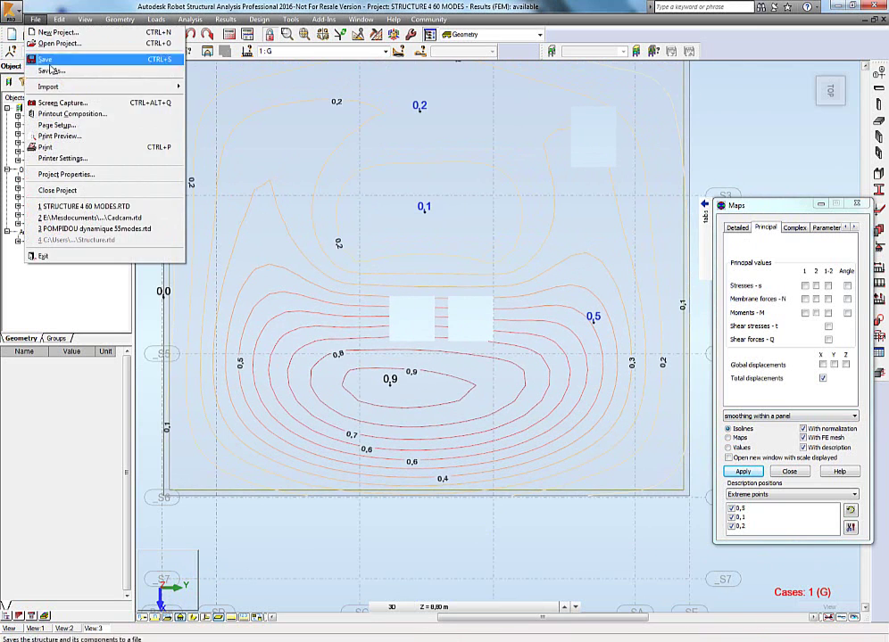
{"action": "mouse_move", "coordinate": [68, 88]}
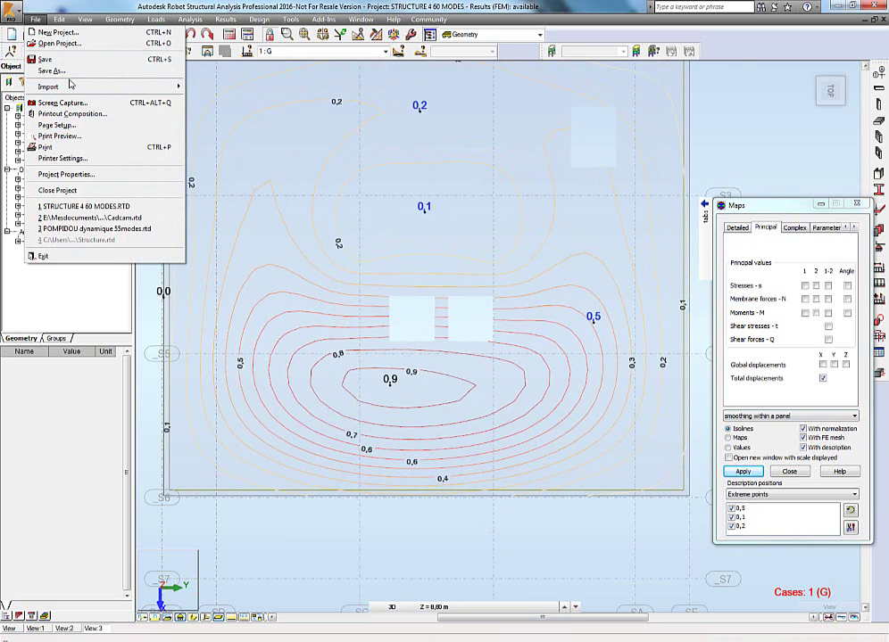
{"action": "left_click", "coordinate": [50, 70]}
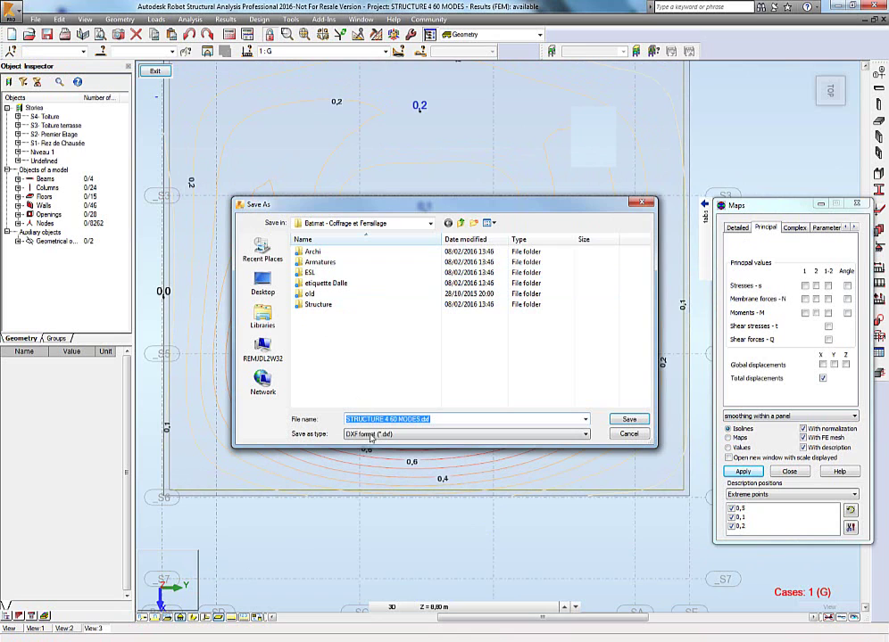
{"action": "left_click", "coordinate": [404, 433]}
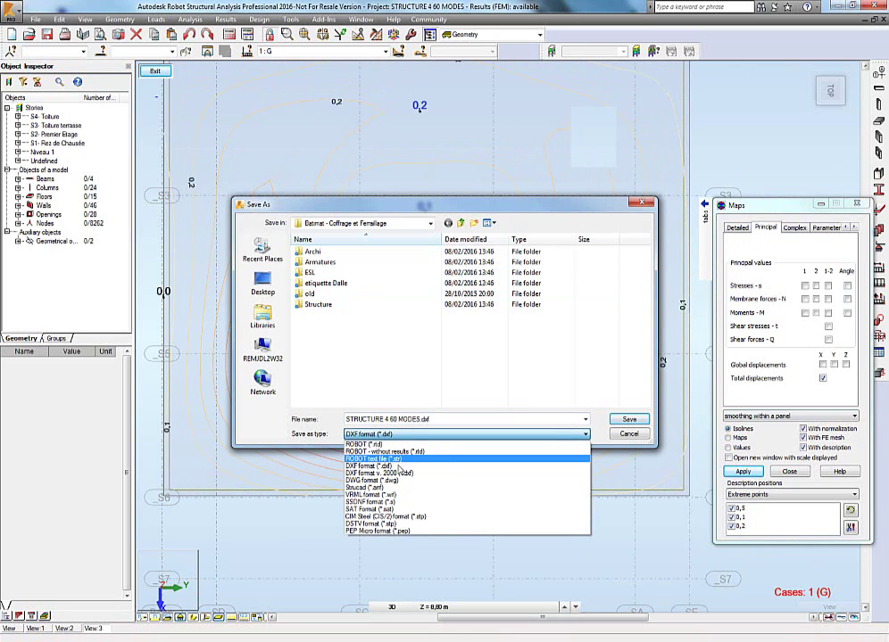
{"action": "left_click", "coordinate": [415, 466]}
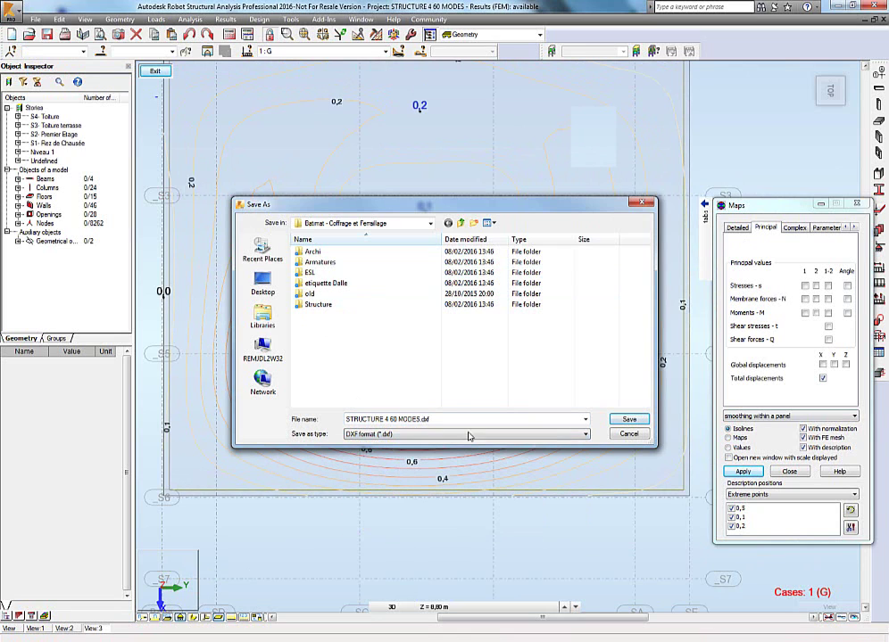
{"action": "left_click", "coordinate": [263, 284]}
{"action": "left_click", "coordinate": [629, 427]}
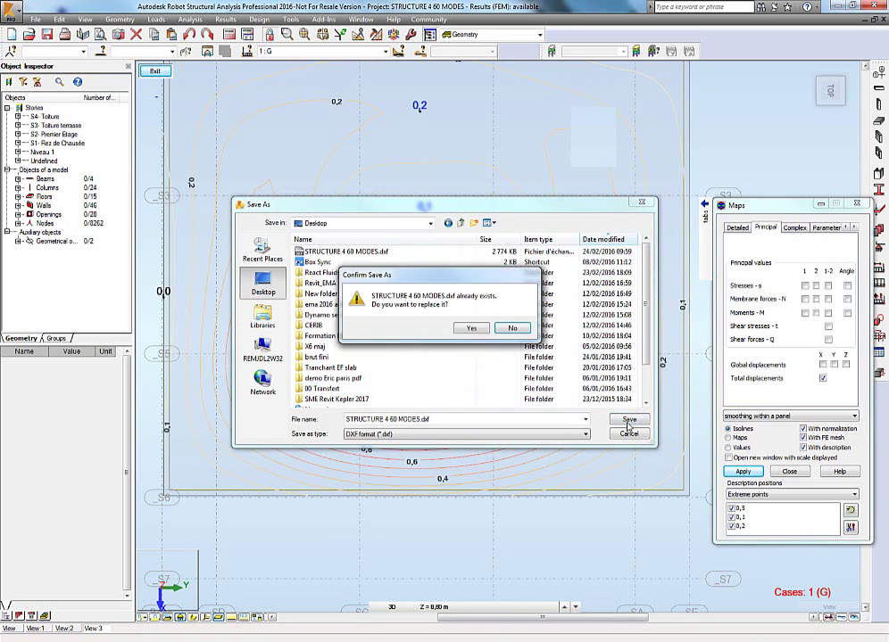
{"action": "left_click", "coordinate": [480, 331]}
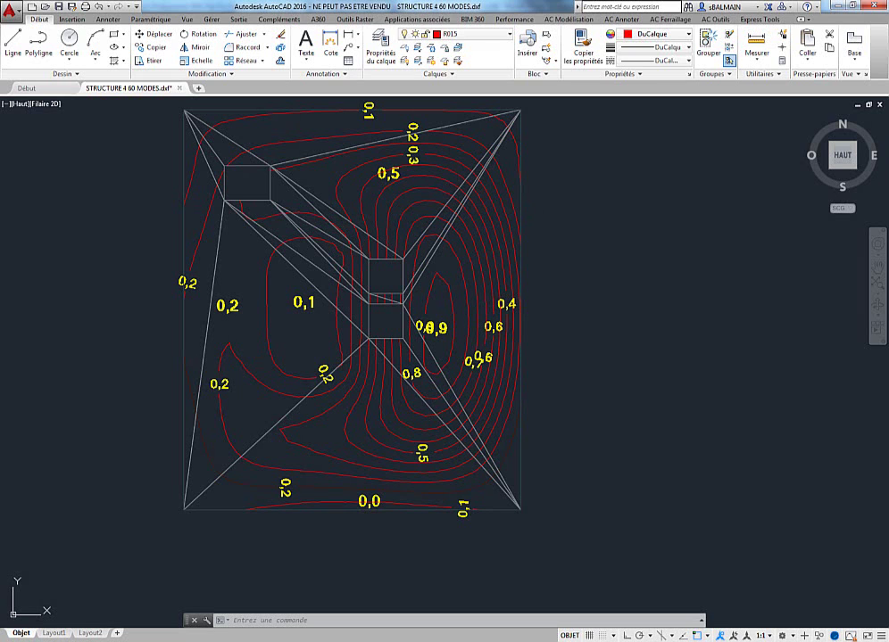
Step: In AutoCAD, examine the isoline segments and their layer in the exported STRUCTURE 4 60 MODES.dxf
{"action": "left_click", "coordinate": [421, 189]}
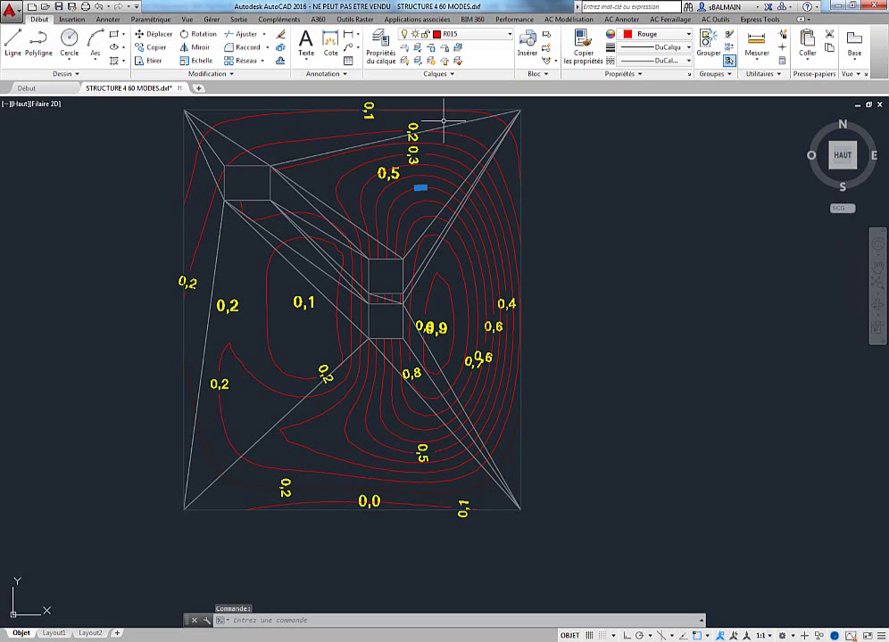
{"action": "scroll", "coordinate": [407, 191], "scroll_direction": "up", "scroll_amount": 5}
{"action": "key", "text": "Escape"}
{"action": "key", "text": "Escape"}
{"action": "left_click", "coordinate": [481, 167]}
{"action": "left_click", "coordinate": [437, 165]}
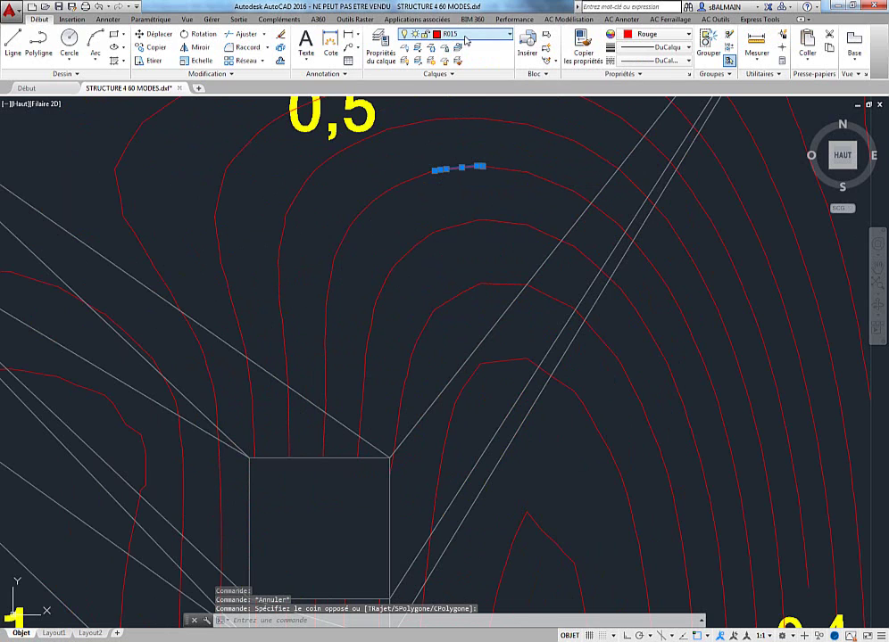
{"action": "left_click", "coordinate": [464, 34]}
{"action": "key", "text": "Escape"}
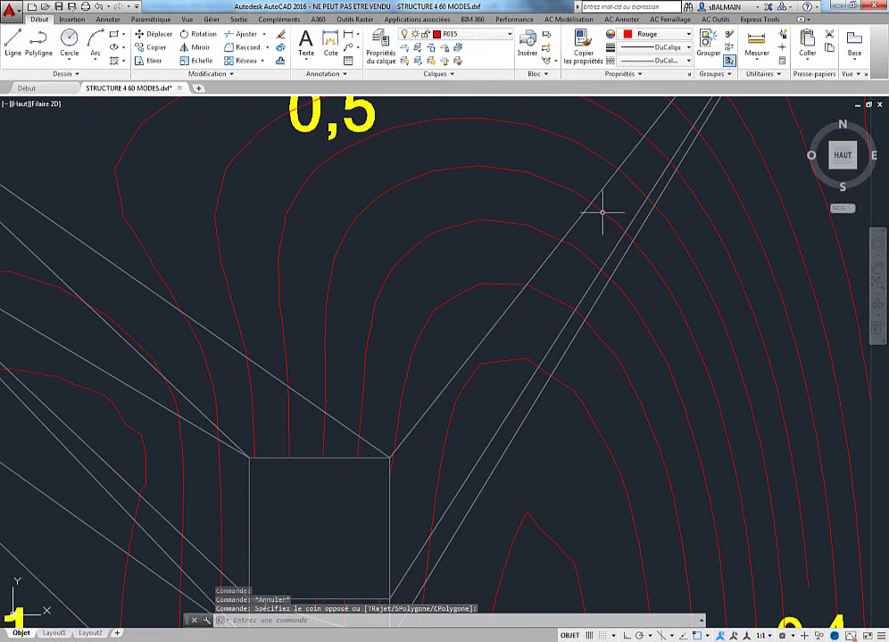
{"action": "key", "text": "Escape"}
{"action": "key", "text": "Escape"}
{"action": "scroll", "coordinate": [326, 159], "scroll_direction": "down", "scroll_amount": 6}
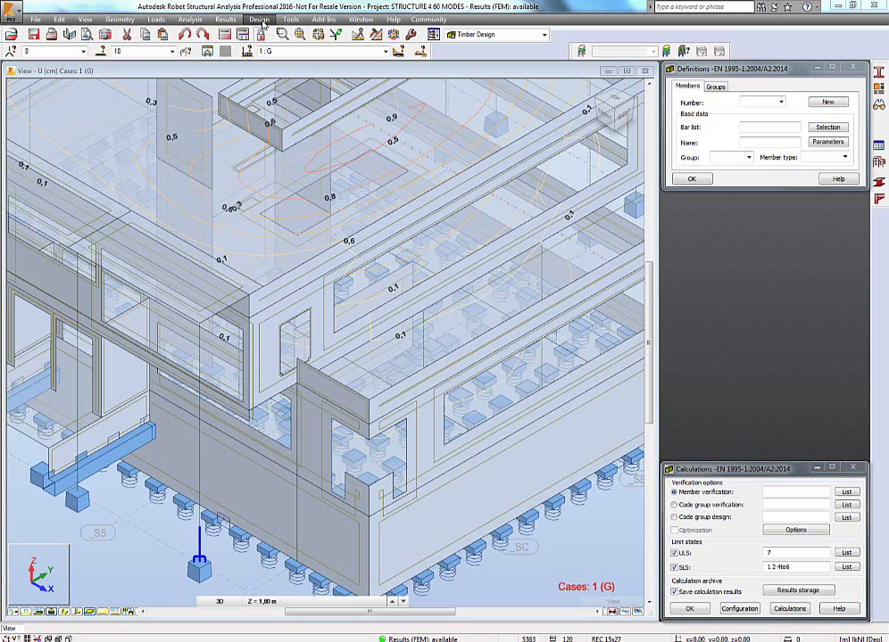
Step: Back in Robot Structural Analysis, open the modal analysis results table and restrict it to case 7 : Modale
{"action": "left_click", "coordinate": [223, 19]}
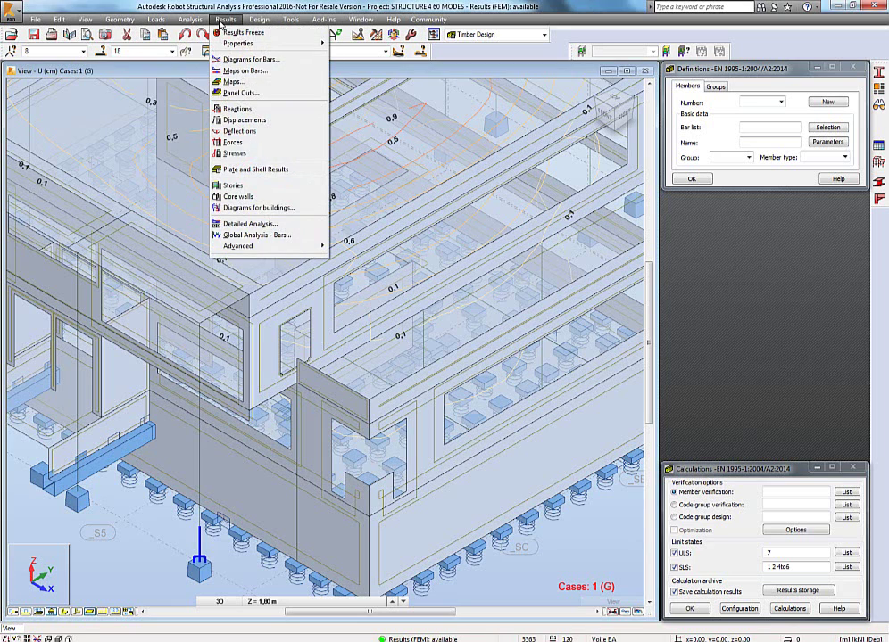
{"action": "mouse_move", "coordinate": [274, 245]}
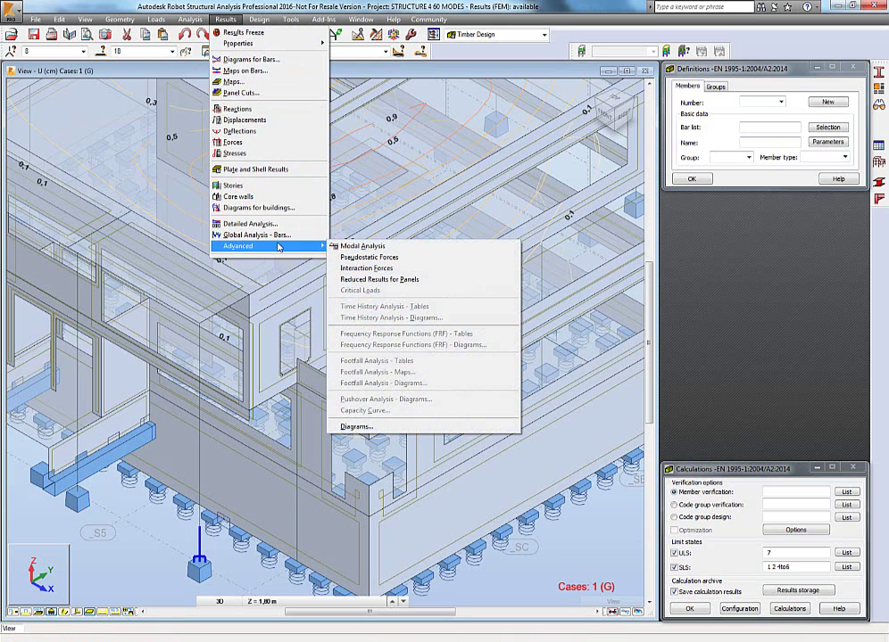
{"action": "left_click", "coordinate": [369, 251]}
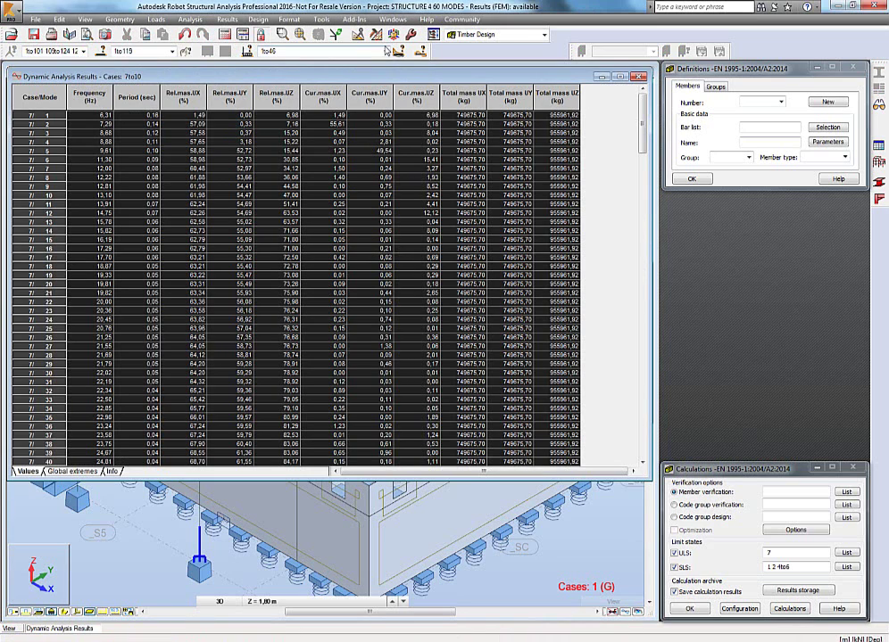
{"action": "left_click", "coordinate": [386, 51]}
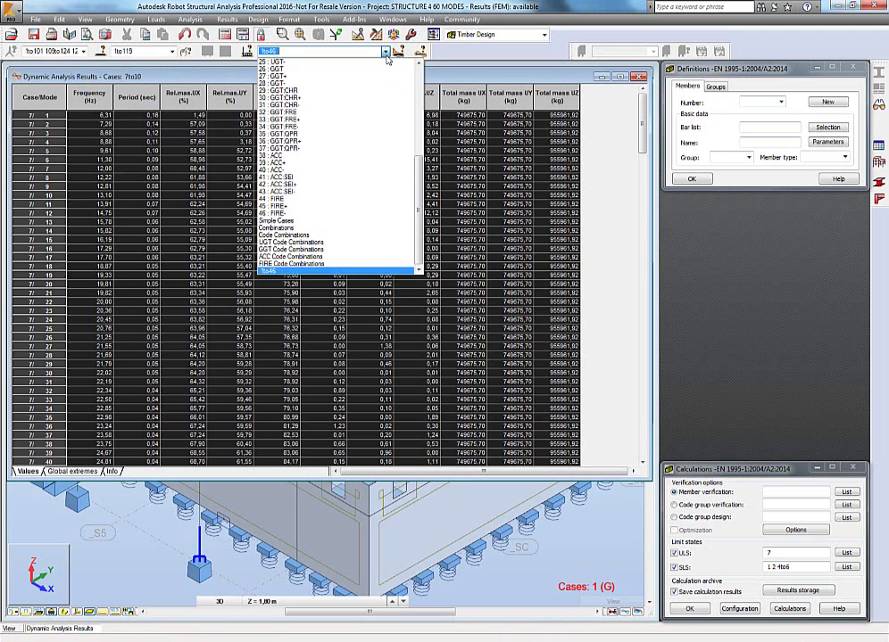
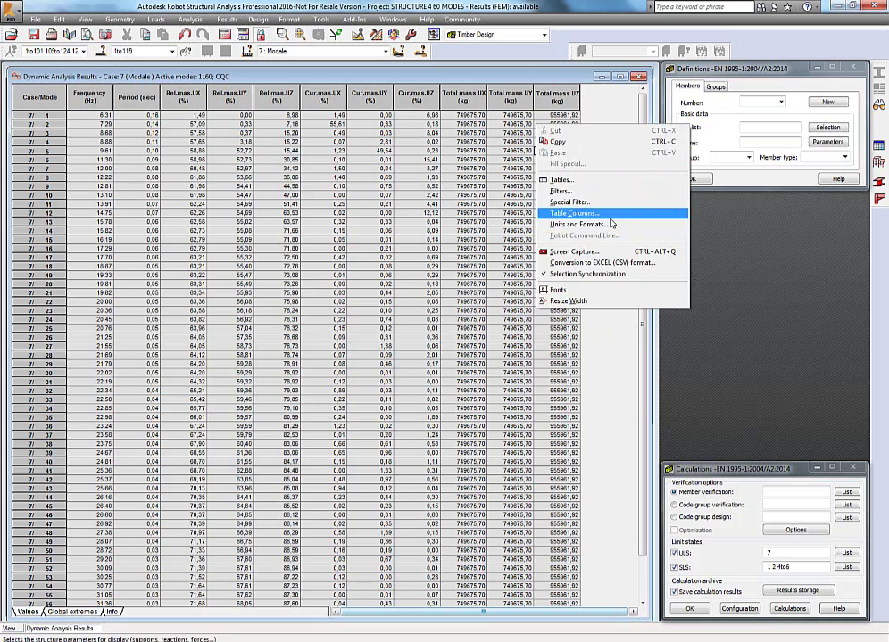
Step: Add the Tj/Ti period ratios and the Tj/Ti limit according to EC8 to the modal results table and review its modes
{"action": "left_click", "coordinate": [610, 214]}
{"action": "left_click", "coordinate": [390, 306]}
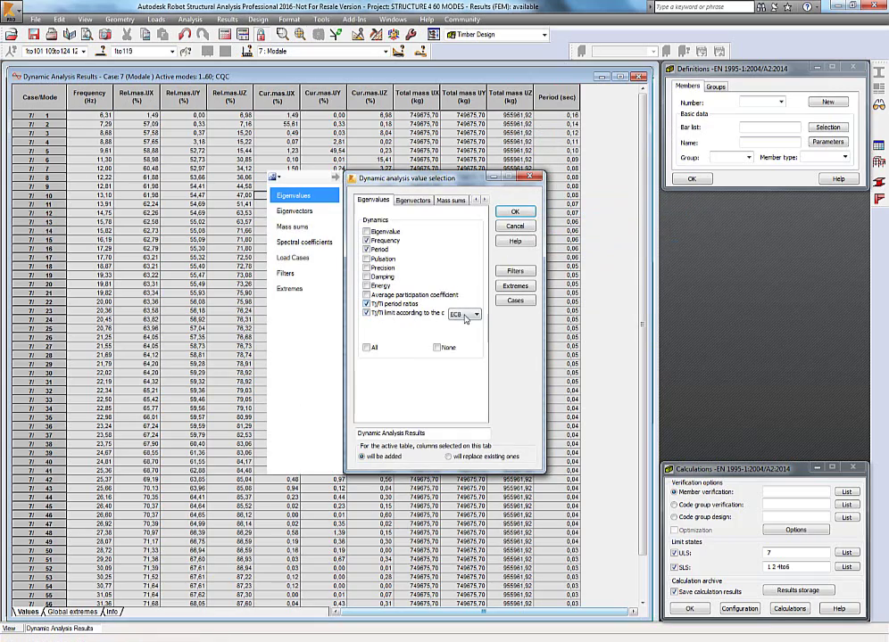
{"action": "key", "text": "Return"}
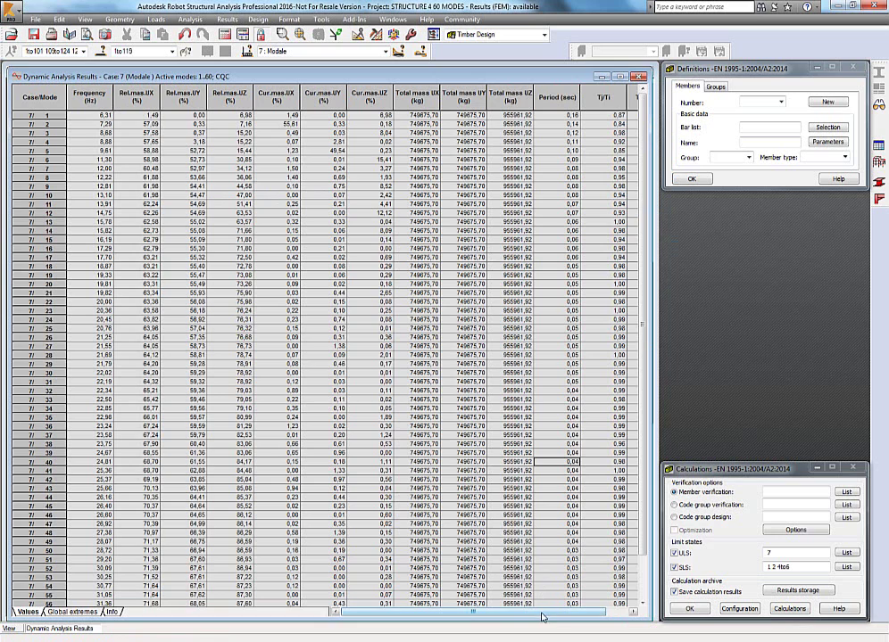
{"action": "left_click_drag", "start_coordinate": [540, 616], "coordinate": [563, 615]}
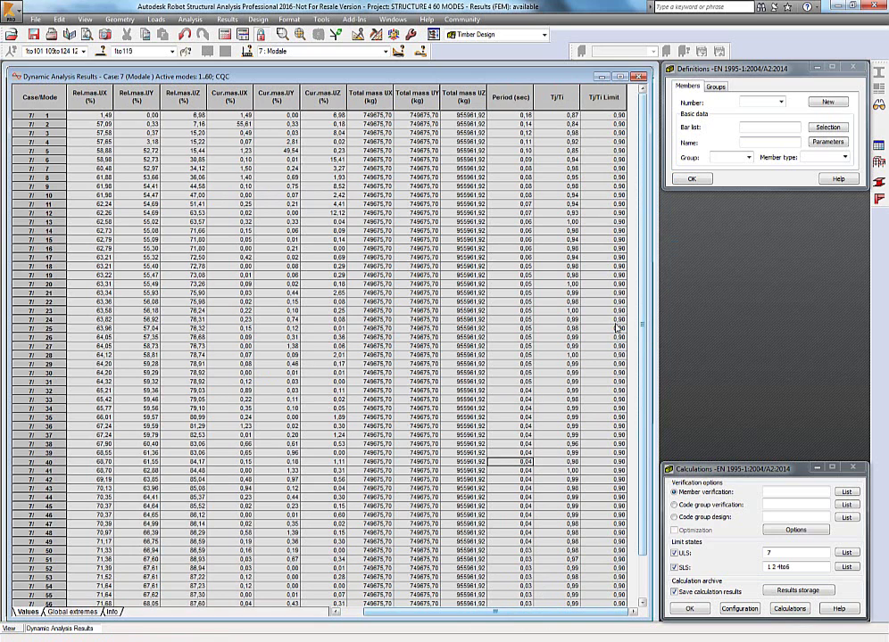
{"action": "scroll", "coordinate": [606, 568], "scroll_direction": "down", "scroll_amount": 2}
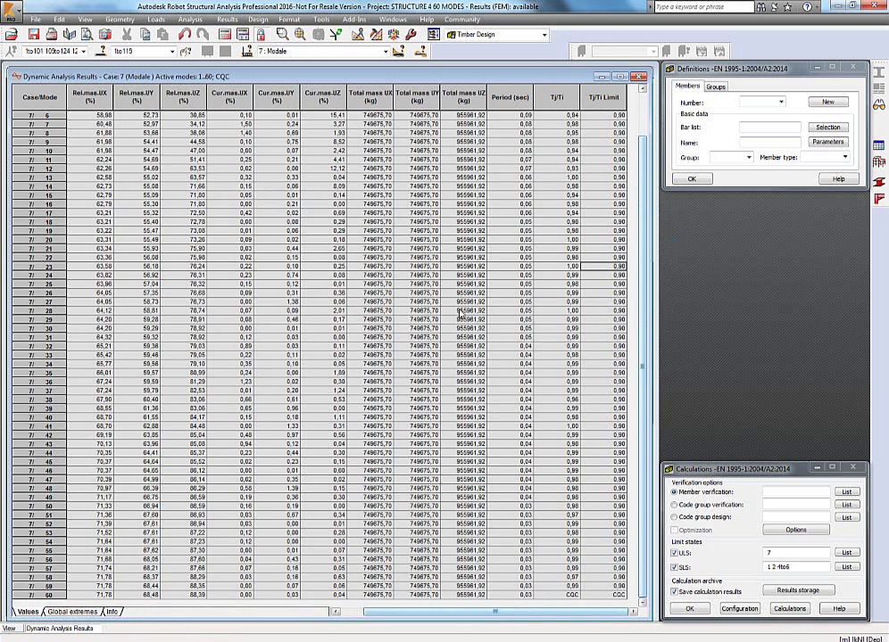
{"action": "scroll", "coordinate": [459, 312], "scroll_direction": "up", "scroll_amount": 2}
Step: Generate the full calculation note of the analysis and go to its calculation summary and load case table
{"action": "left_click", "coordinate": [226, 20]}
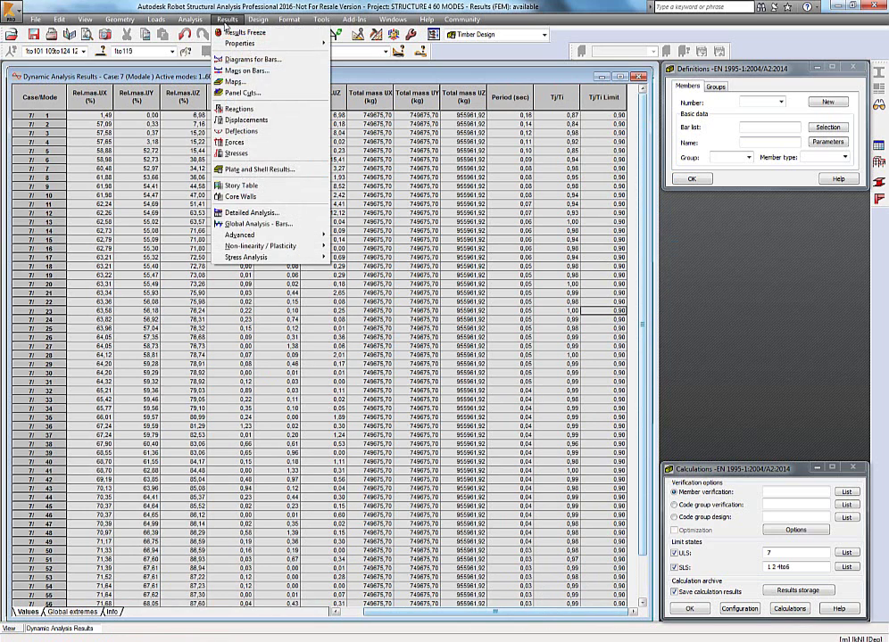
{"action": "left_click", "coordinate": [227, 20]}
{"action": "left_click", "coordinate": [190, 19]}
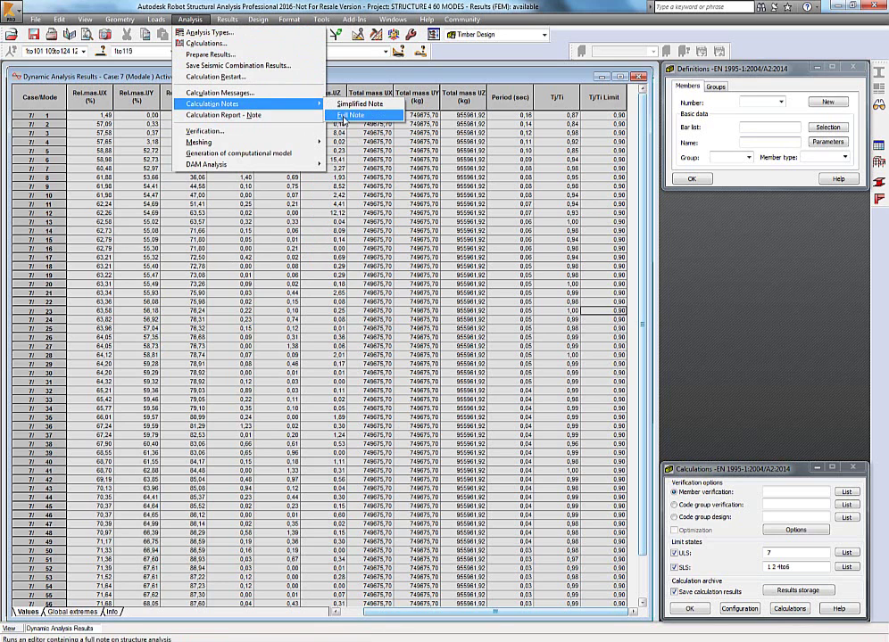
{"action": "left_click", "coordinate": [348, 121]}
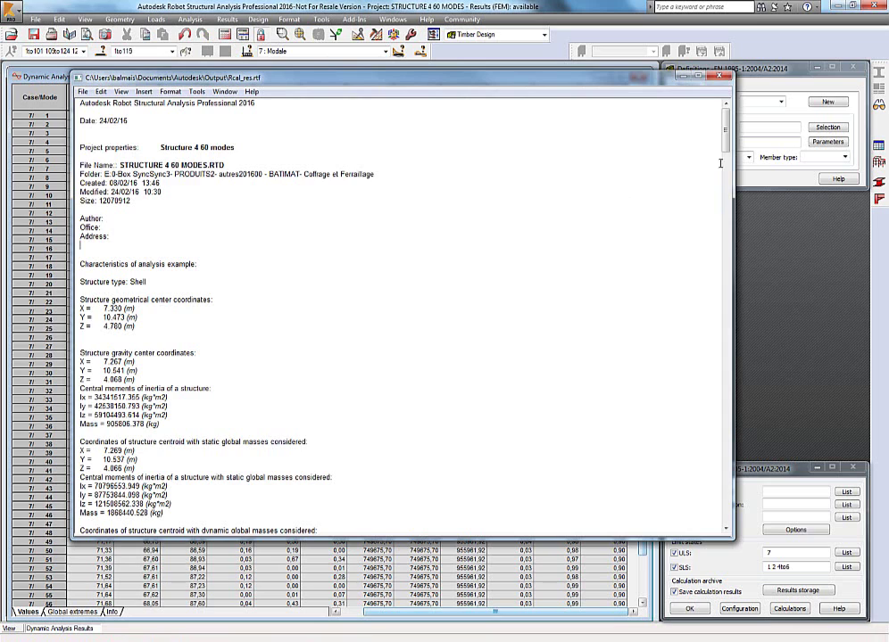
{"action": "left_click_drag", "start_coordinate": [727, 143], "coordinate": [428, 93]}
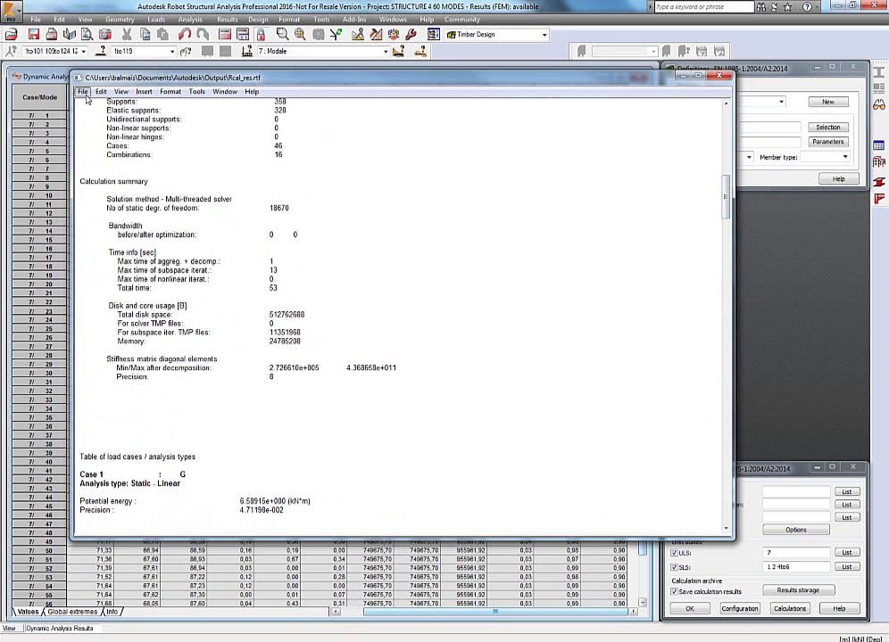
{"action": "left_click", "coordinate": [82, 91]}
{"action": "left_click", "coordinate": [97, 141]}
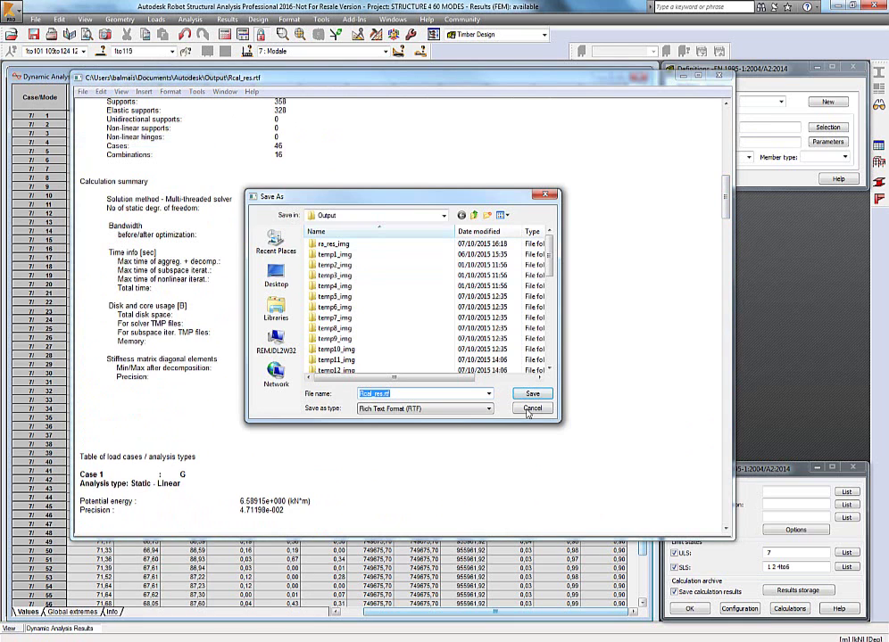
{"action": "left_click", "coordinate": [752, 450]}
Step: Capture the calculation note for the report with the label CASE LOAD and updated numerical values
{"action": "left_click", "coordinate": [82, 91]}
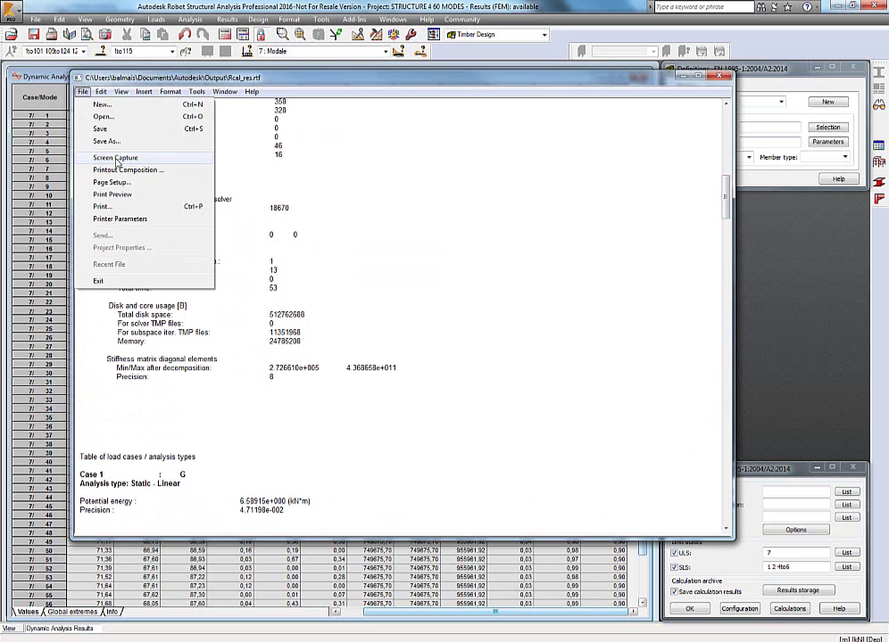
{"action": "left_click", "coordinate": [117, 159]}
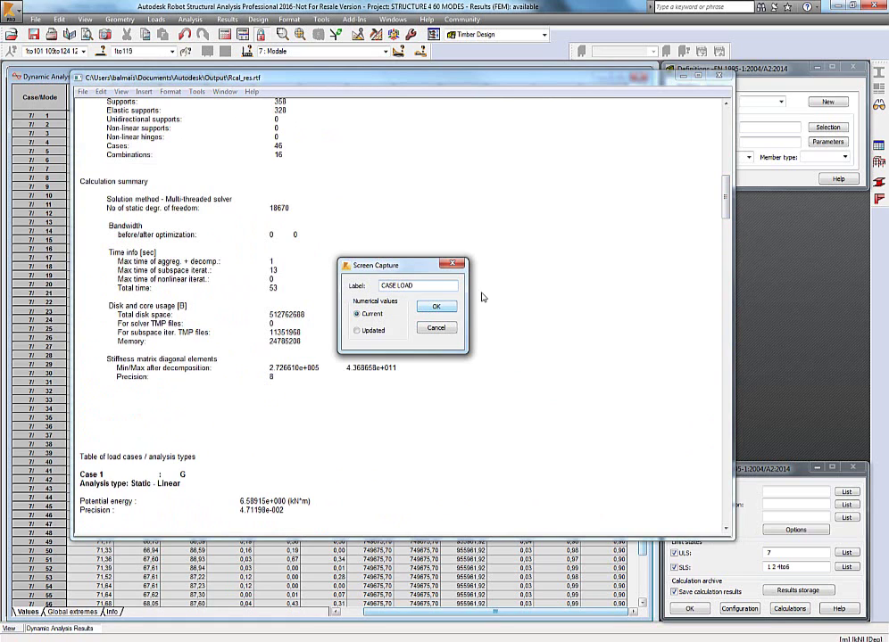
{"action": "left_click", "coordinate": [363, 335]}
{"action": "left_click", "coordinate": [435, 309]}
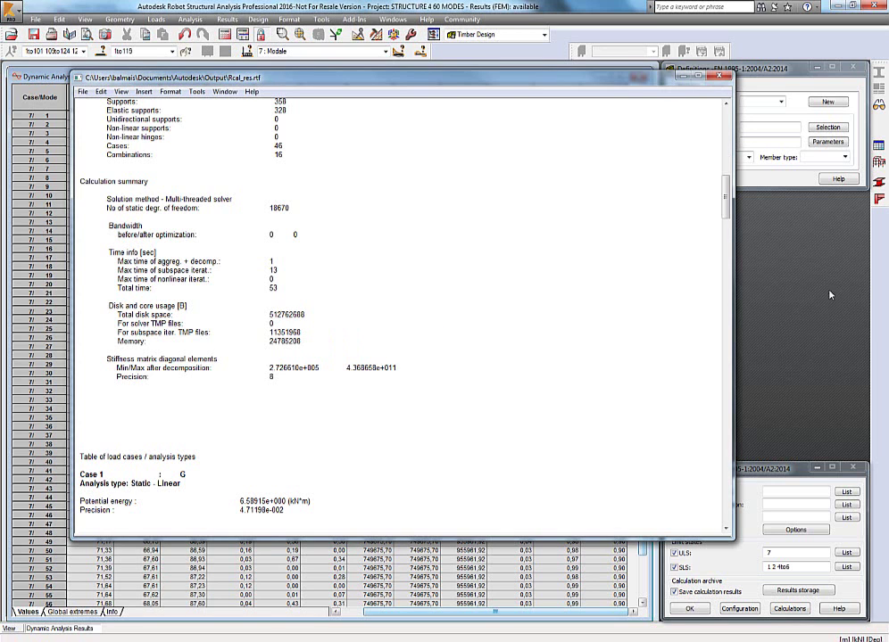
Step: Close the calculation note and switch to the Steel/Aluminum Design layout
{"action": "left_click", "coordinate": [722, 77]}
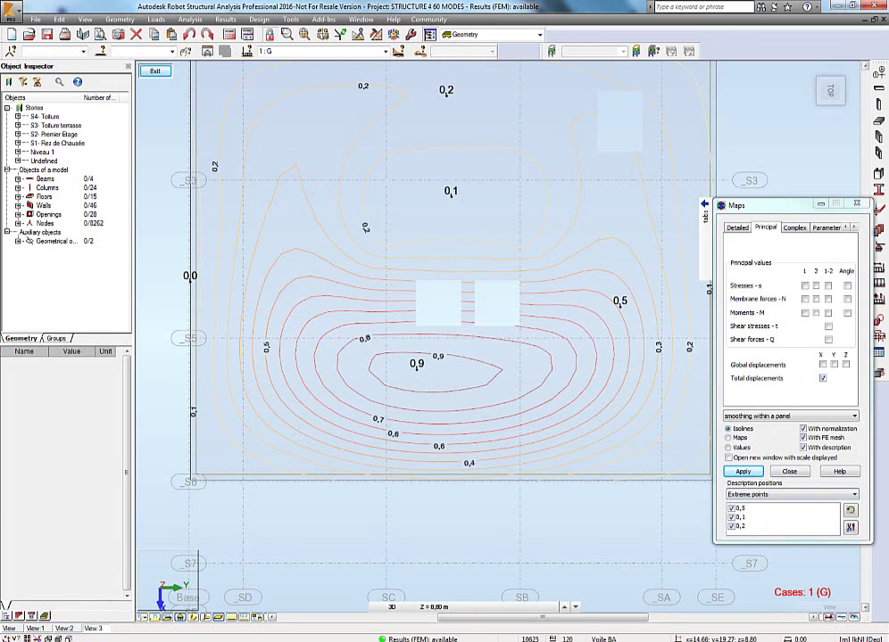
{"action": "left_click", "coordinate": [539, 35]}
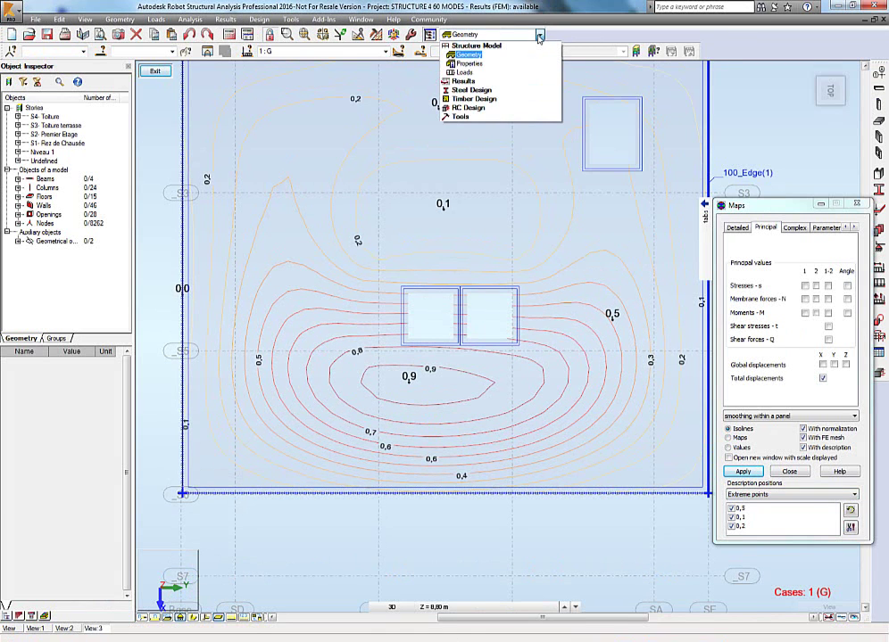
{"action": "left_click", "coordinate": [522, 91]}
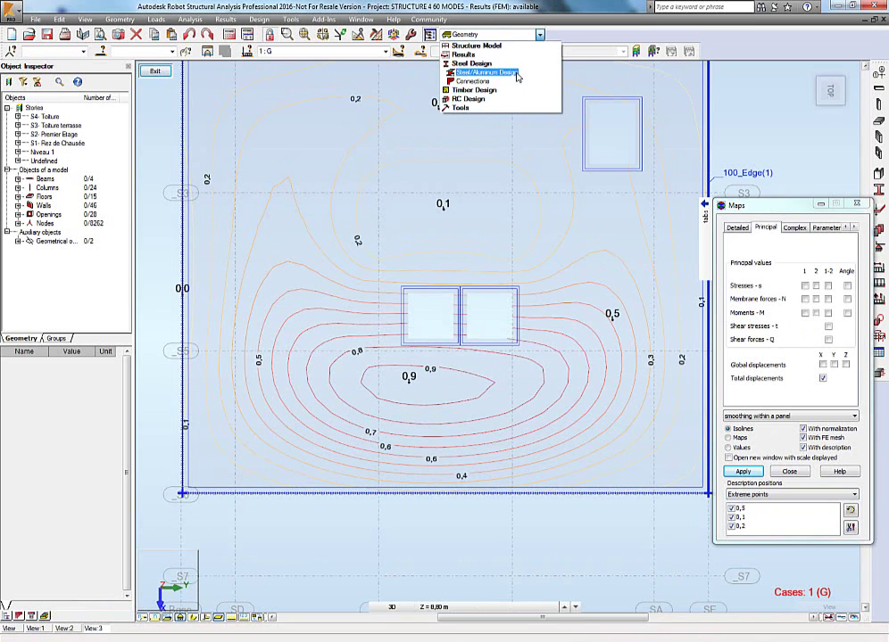
{"action": "left_click", "coordinate": [518, 76]}
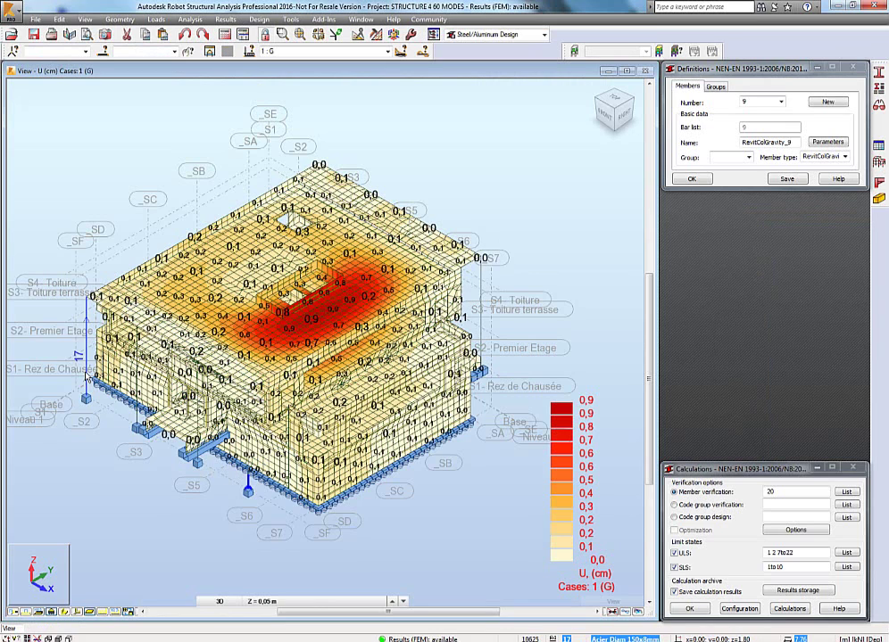
Step: Run the member verification for steel member 20 with its ULS and SLS cases and open the member's code results
{"action": "left_click", "coordinate": [85, 373]}
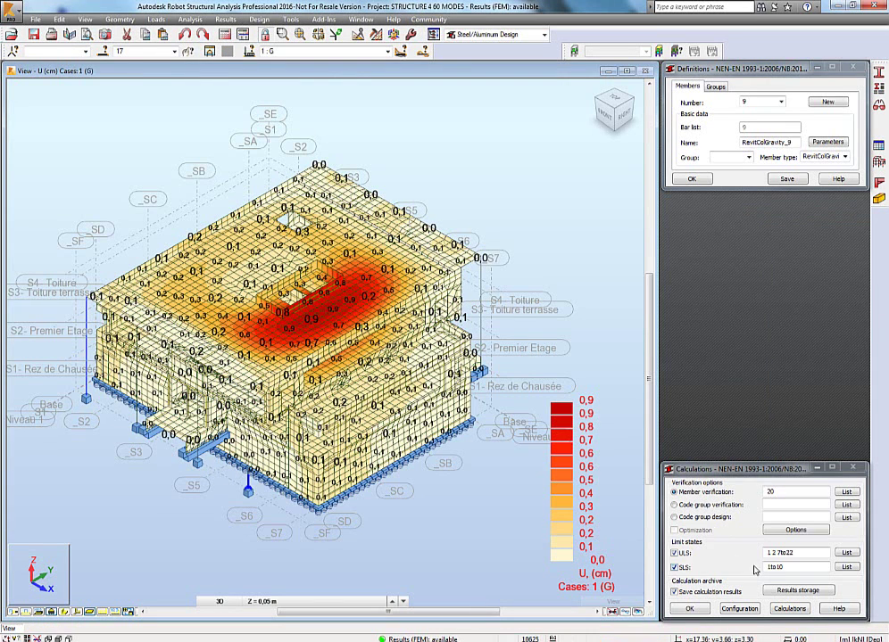
{"action": "left_click", "coordinate": [788, 610]}
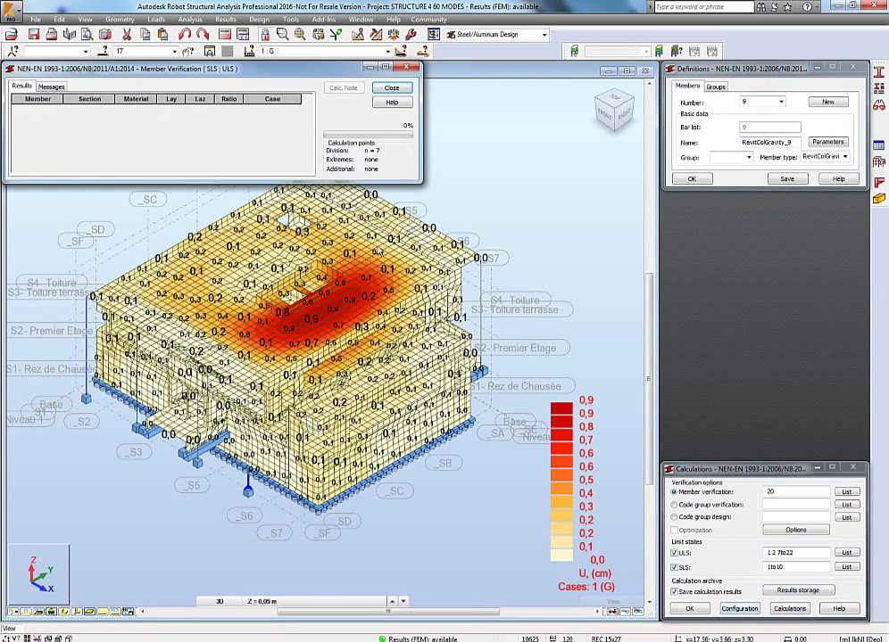
{"action": "left_click", "coordinate": [21, 86]}
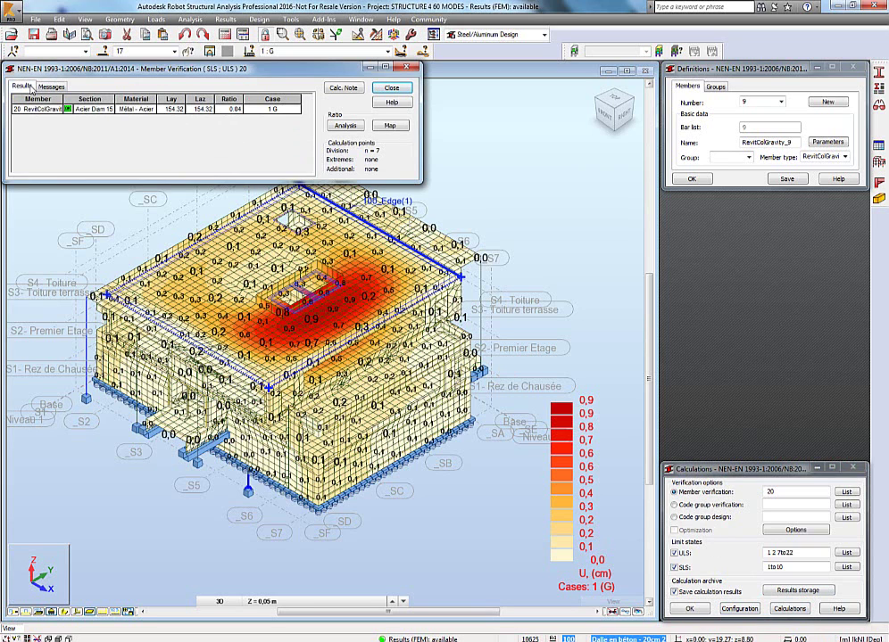
{"action": "double_click", "coordinate": [81, 113]}
{"action": "left_click_drag", "start_coordinate": [157, 204], "coordinate": [221, 218]}
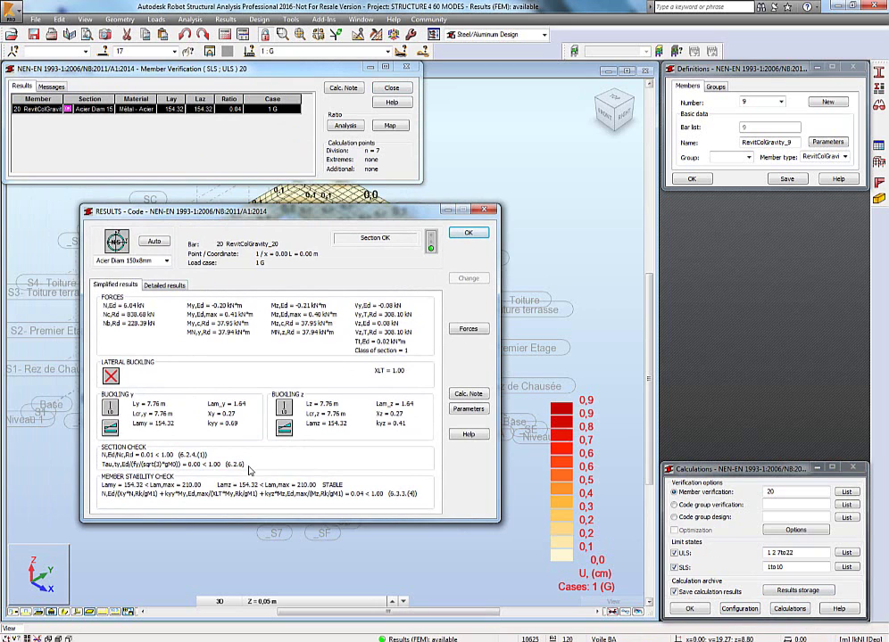
Step: Generate the steel design calculation note for member 20 and archive the result as Member Verification ( SLS ; ULS ) 20
{"action": "left_click", "coordinate": [469, 393]}
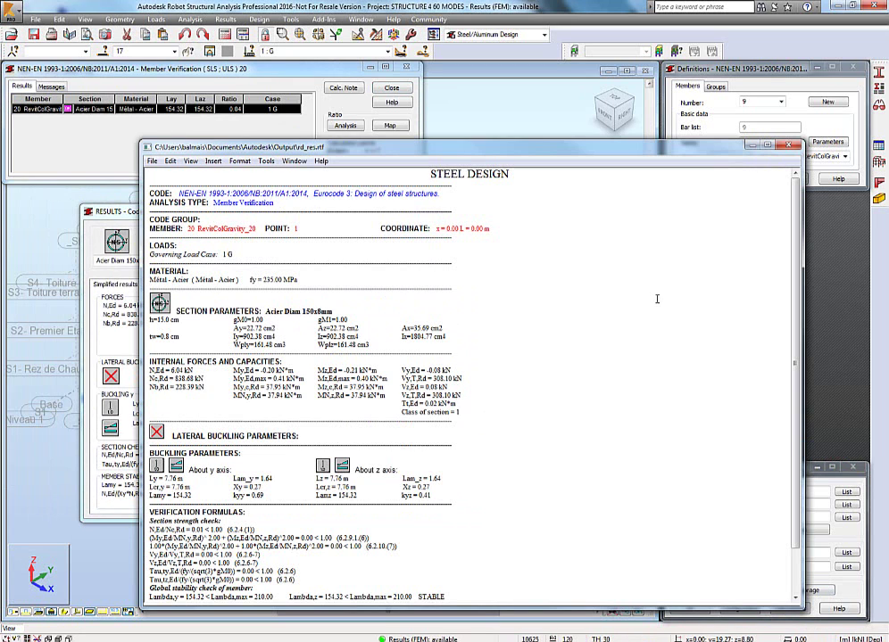
{"action": "left_click", "coordinate": [788, 144]}
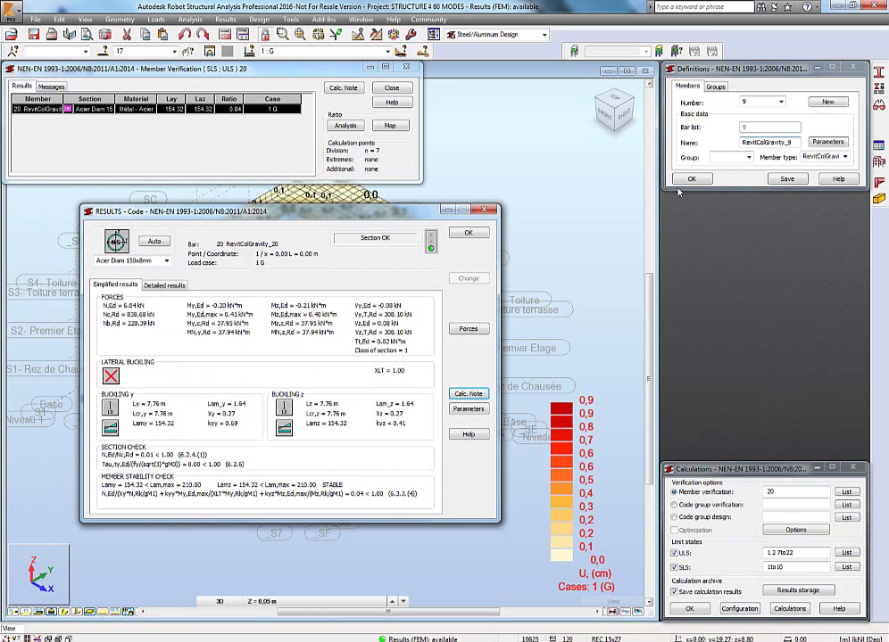
{"action": "left_click", "coordinate": [486, 212]}
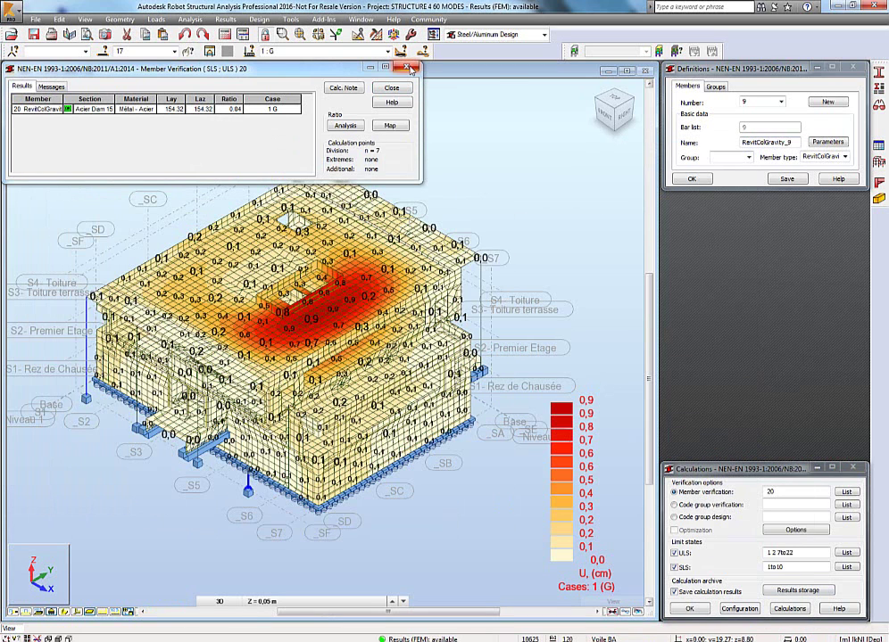
{"action": "left_click", "coordinate": [408, 67]}
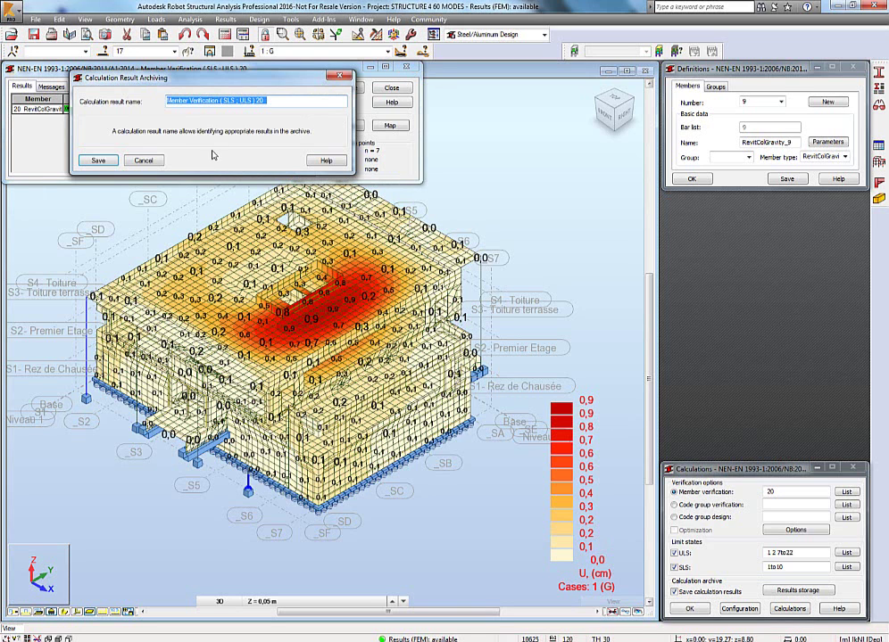
{"action": "left_click", "coordinate": [96, 161]}
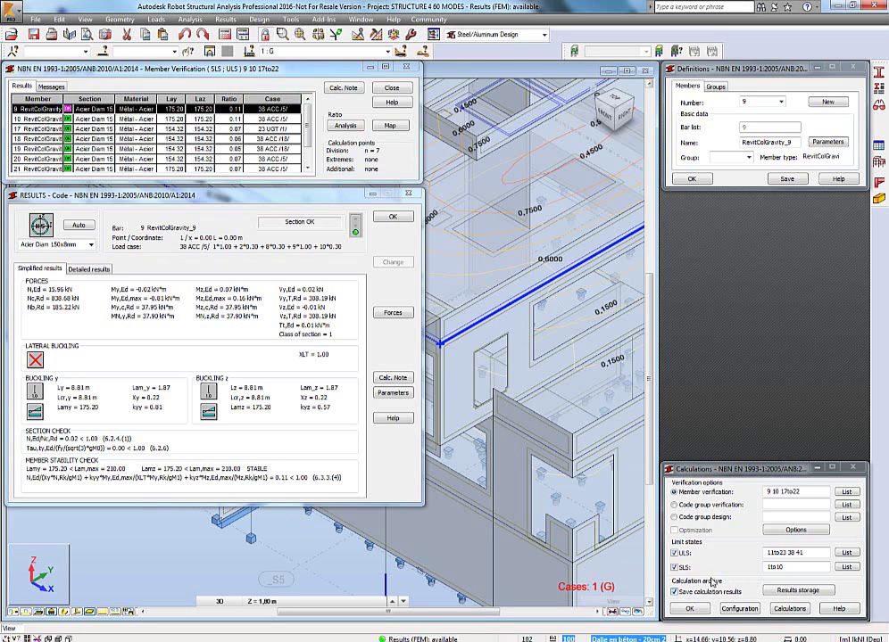
Step: Check the calculation result archive, and archive the verification of steel members 9 10 17to22 under its suggested name
{"action": "left_click", "coordinate": [789, 590]}
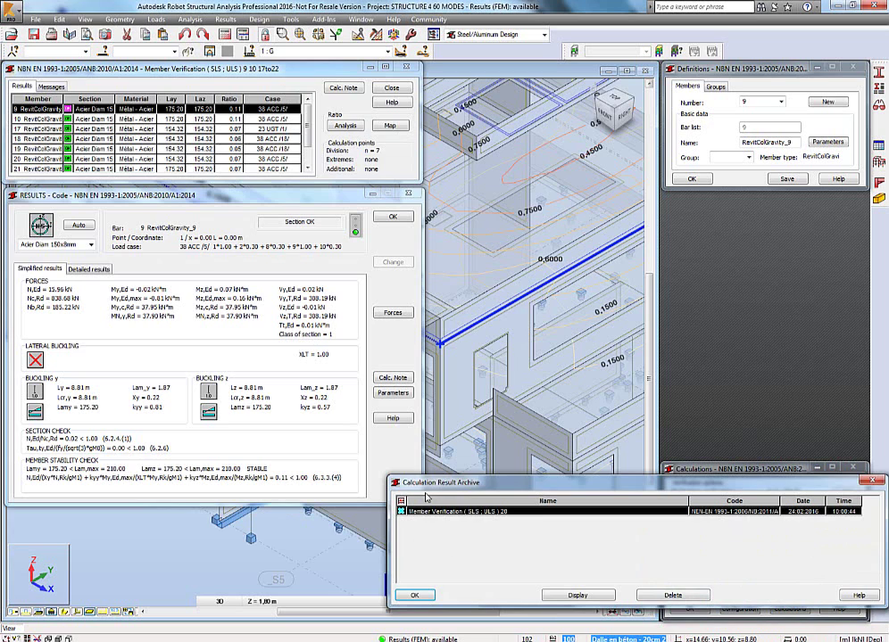
{"action": "left_click", "coordinate": [872, 481]}
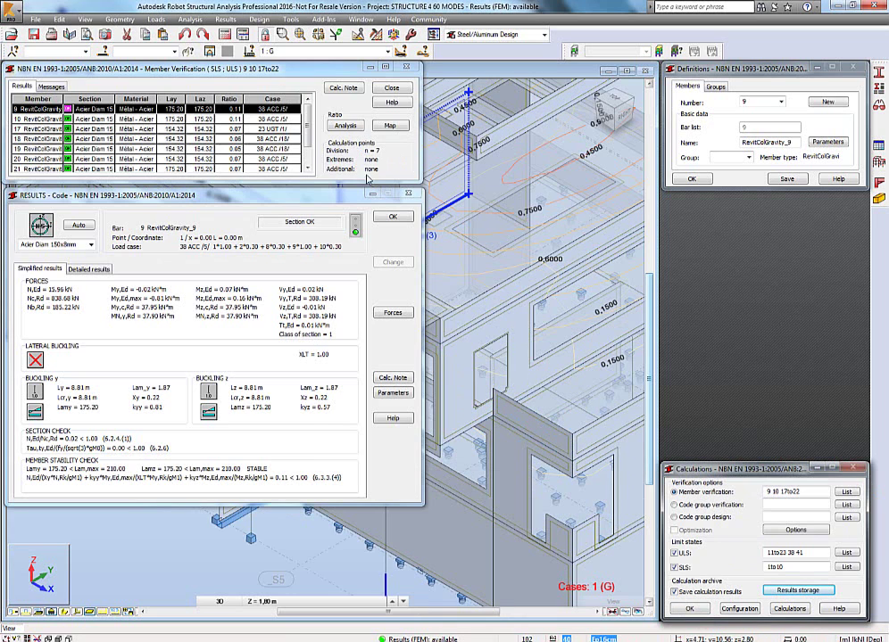
{"action": "left_click", "coordinate": [398, 220]}
{"action": "left_click", "coordinate": [392, 88]}
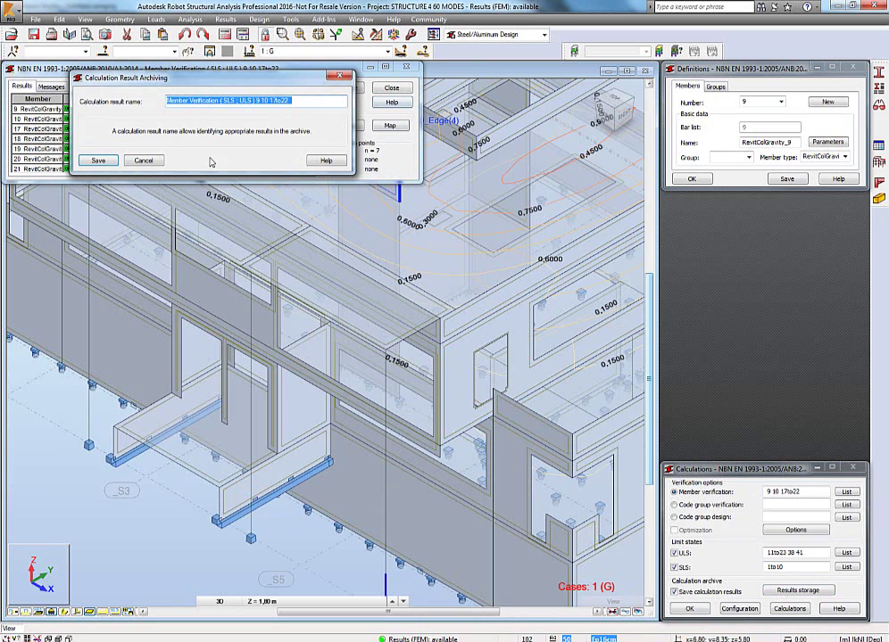
{"action": "left_click", "coordinate": [98, 161]}
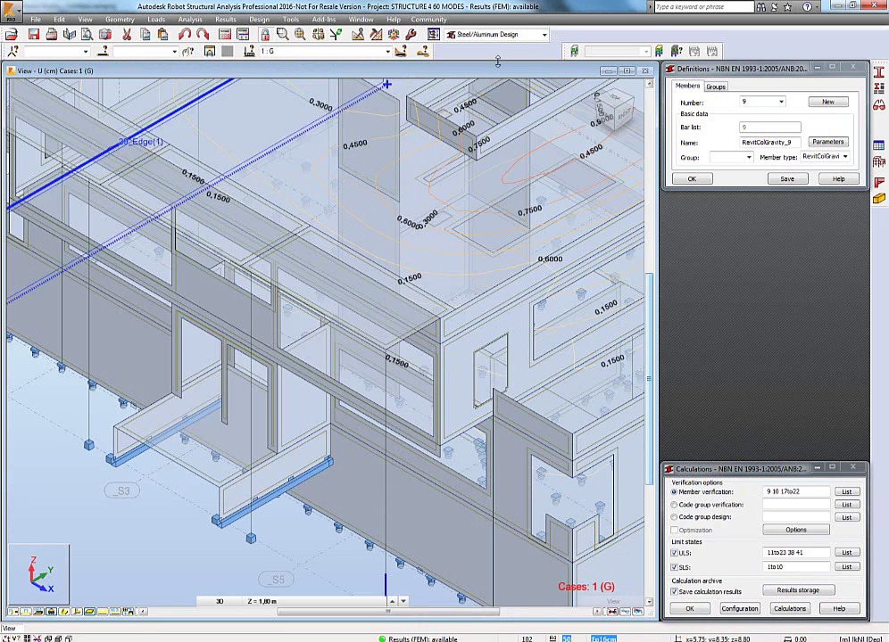
Step: Switch to the Connections layout and select column bar 18 with its base node 8 in the structure view
{"action": "left_click", "coordinate": [544, 34]}
{"action": "left_click", "coordinate": [513, 82]}
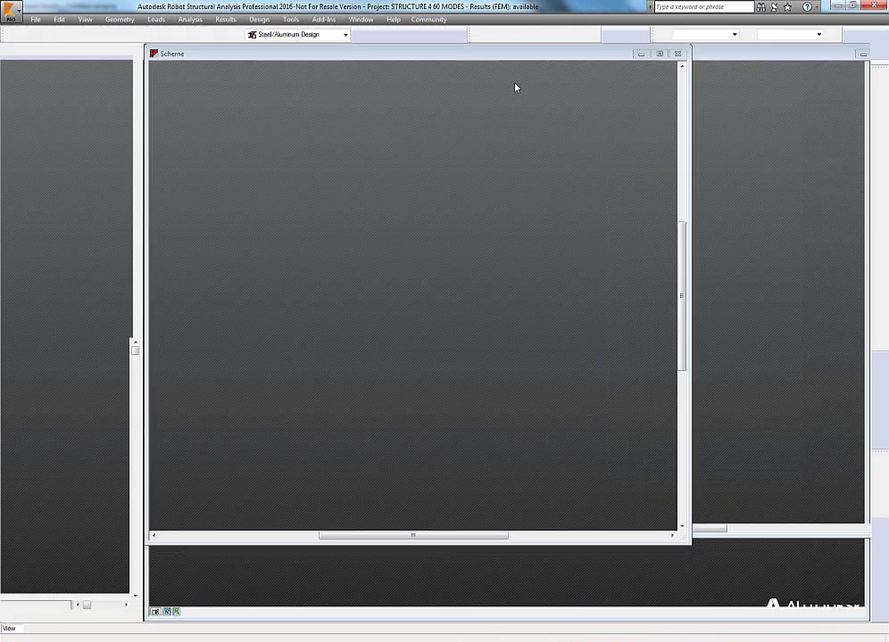
{"action": "left_click", "coordinate": [245, 67]}
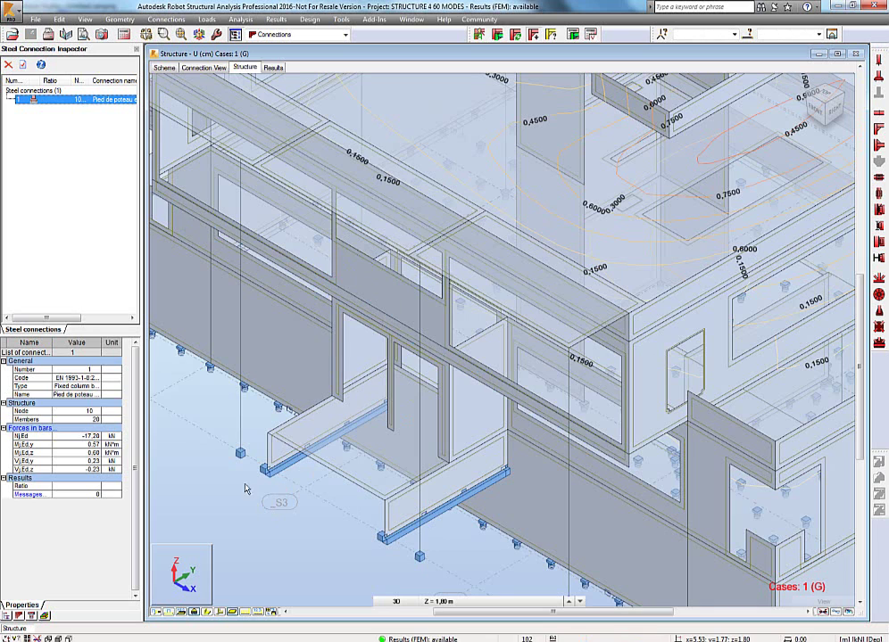
{"action": "left_click", "coordinate": [225, 446]}
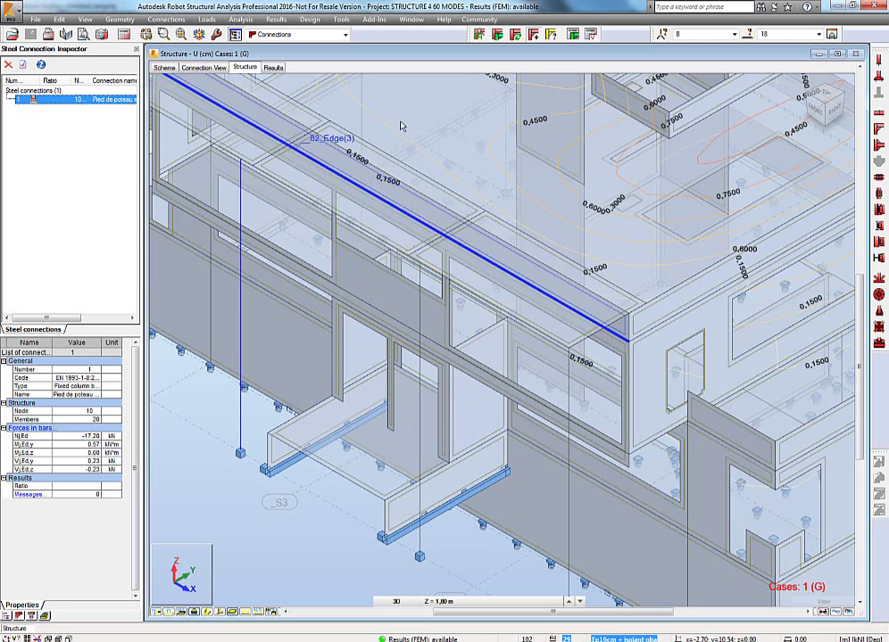
Step: Create a fixed column base connection for bar 18 without brackets and show its scheme
{"action": "left_click", "coordinate": [478, 34]}
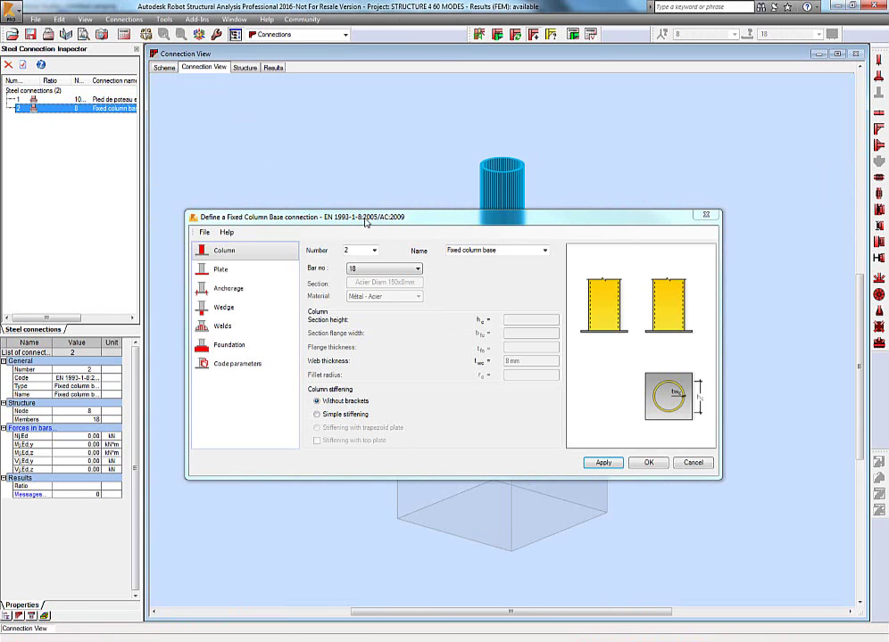
{"action": "mouse_move", "coordinate": [365, 223]}
{"action": "left_mouse_down"}
{"action": "mouse_move", "coordinate": [404, 476]}
{"action": "mouse_move", "coordinate": [372, 355]}
{"action": "mouse_move", "coordinate": [377, 211]}
{"action": "mouse_move", "coordinate": [334, 253]}
{"action": "mouse_move", "coordinate": [288, 337]}
{"action": "mouse_move", "coordinate": [314, 191]}
{"action": "left_mouse_up"}
{"action": "left_click", "coordinate": [179, 71]}
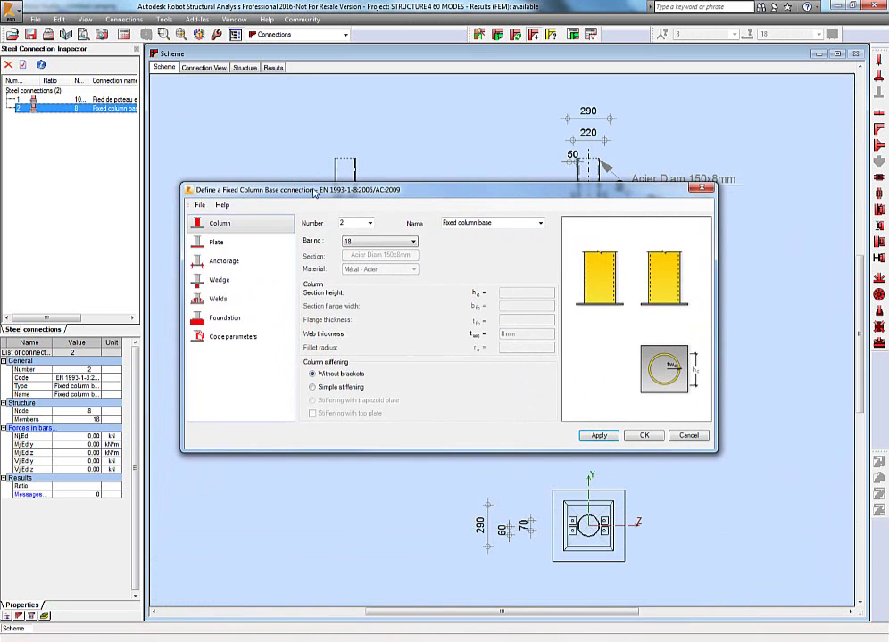
{"action": "left_click", "coordinate": [643, 436]}
Step: Verify the fixed column base connection 2 for the code combinations
{"action": "left_click", "coordinate": [590, 34]}
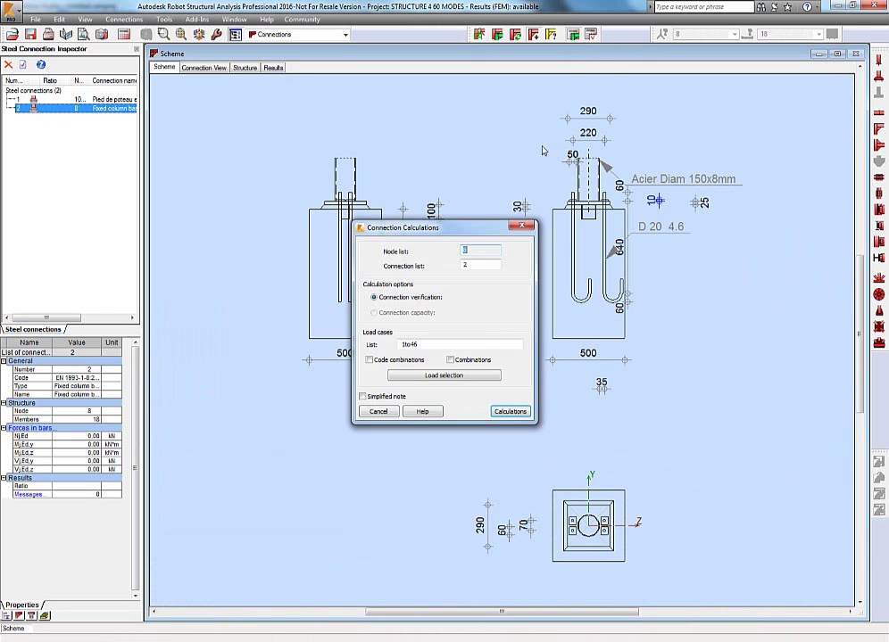
{"action": "left_click", "coordinate": [398, 360]}
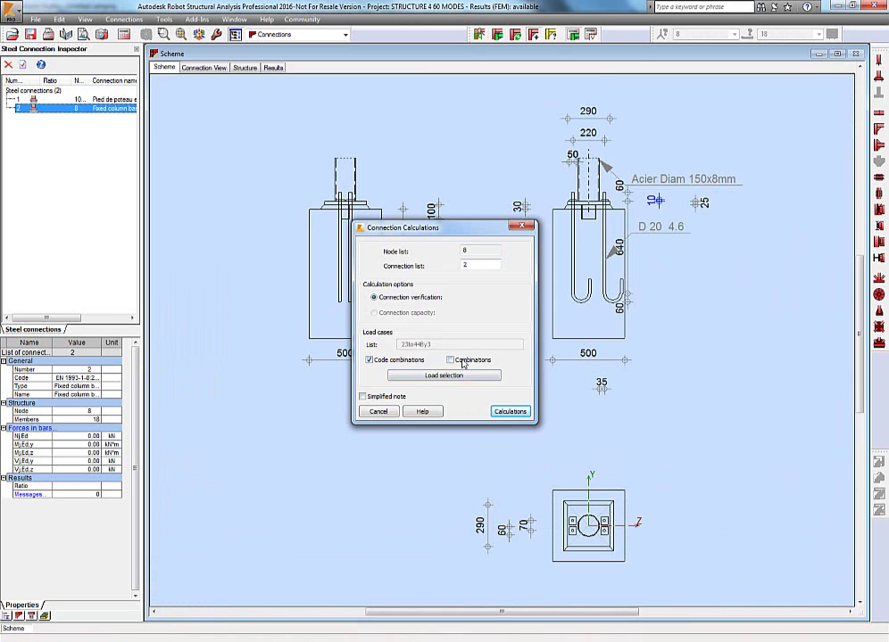
{"action": "left_click", "coordinate": [510, 411]}
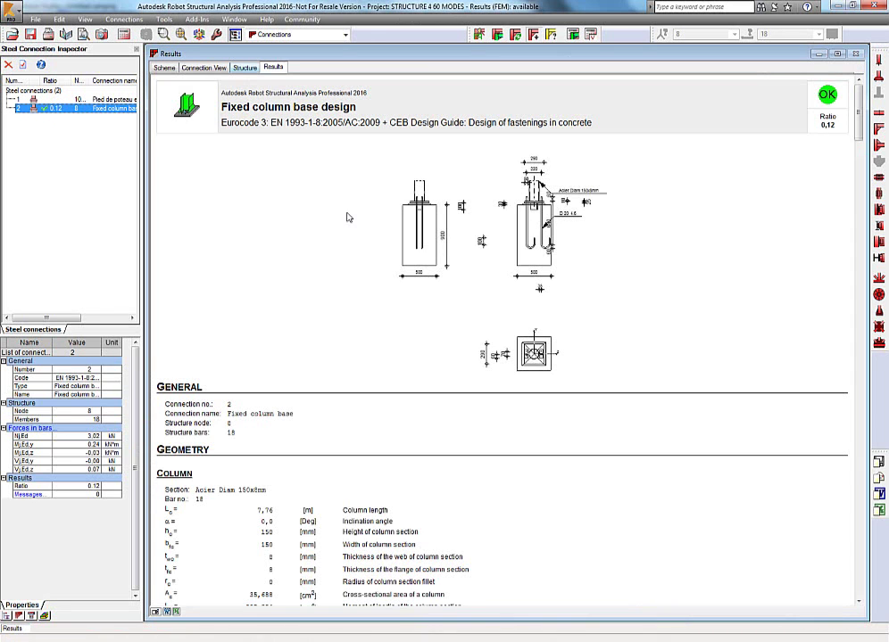
Step: Add a bolted frame knee connection and a symmetrical bolted column splice connection, both with IPE 300 sections, showing the splice in 3D
{"action": "left_click", "coordinate": [879, 129]}
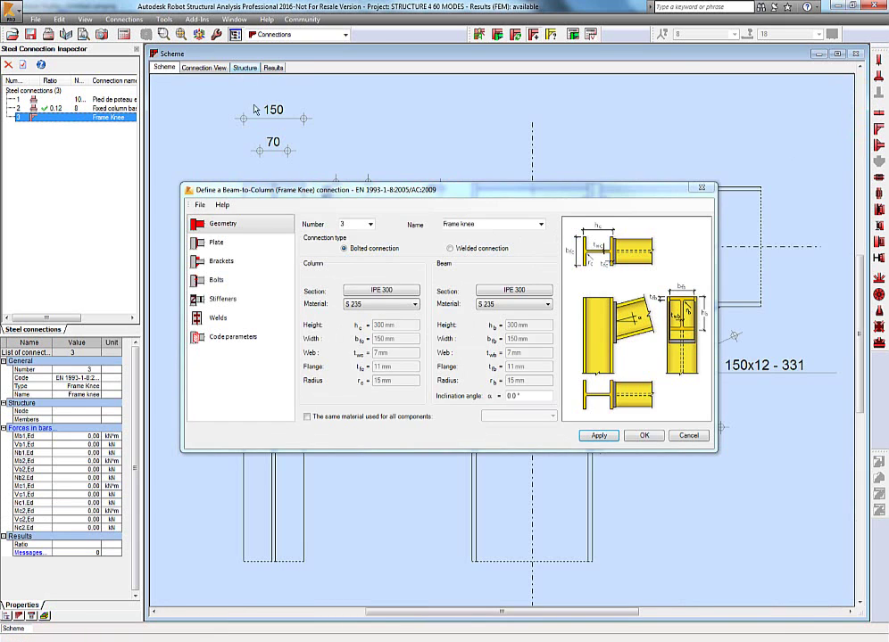
{"action": "mouse_move", "coordinate": [405, 194]}
{"action": "left_mouse_down"}
{"action": "mouse_move", "coordinate": [405, 609]}
{"action": "mouse_move", "coordinate": [361, 155]}
{"action": "left_mouse_up"}
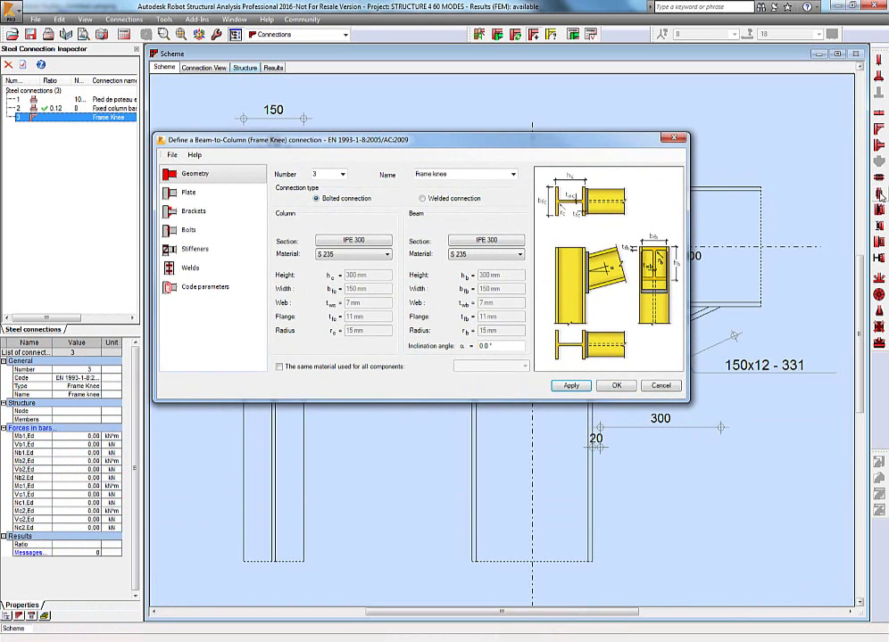
{"action": "left_click", "coordinate": [245, 68]}
{"action": "left_click", "coordinate": [203, 68]}
{"action": "mouse_move", "coordinate": [314, 140]}
{"action": "left_mouse_down"}
{"action": "mouse_move", "coordinate": [264, 365]}
{"action": "mouse_move", "coordinate": [320, 143]}
{"action": "left_mouse_up"}
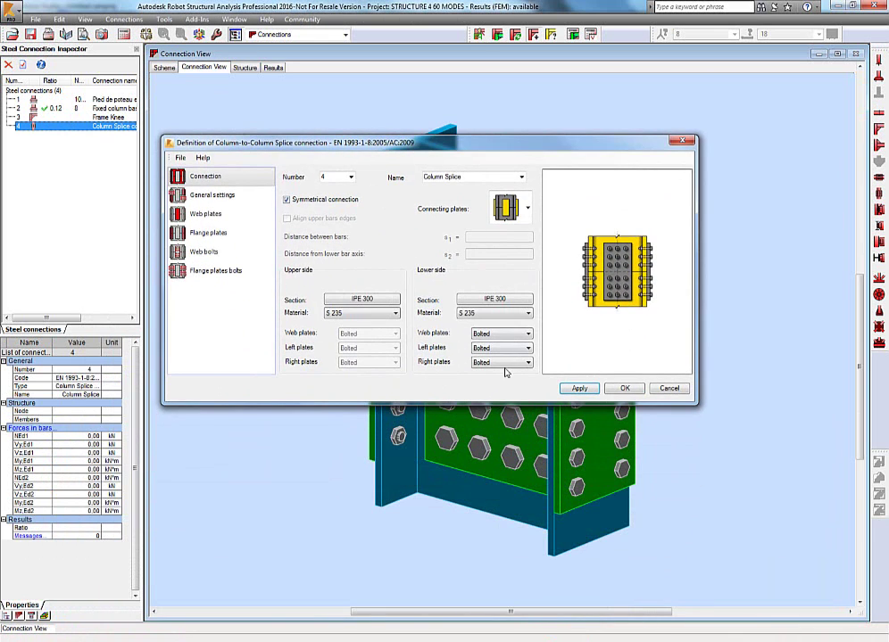
{"action": "left_click", "coordinate": [625, 388]}
Step: Run the manual verification of the column splice with the proposed ultimate limit state forces and generate its full note
{"action": "left_click", "coordinate": [590, 35]}
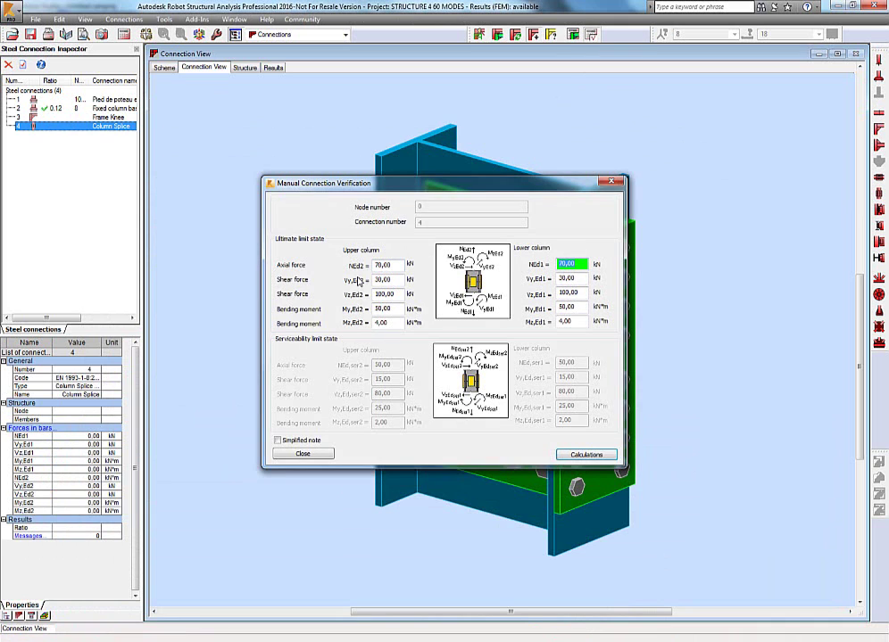
{"action": "left_click", "coordinate": [586, 454]}
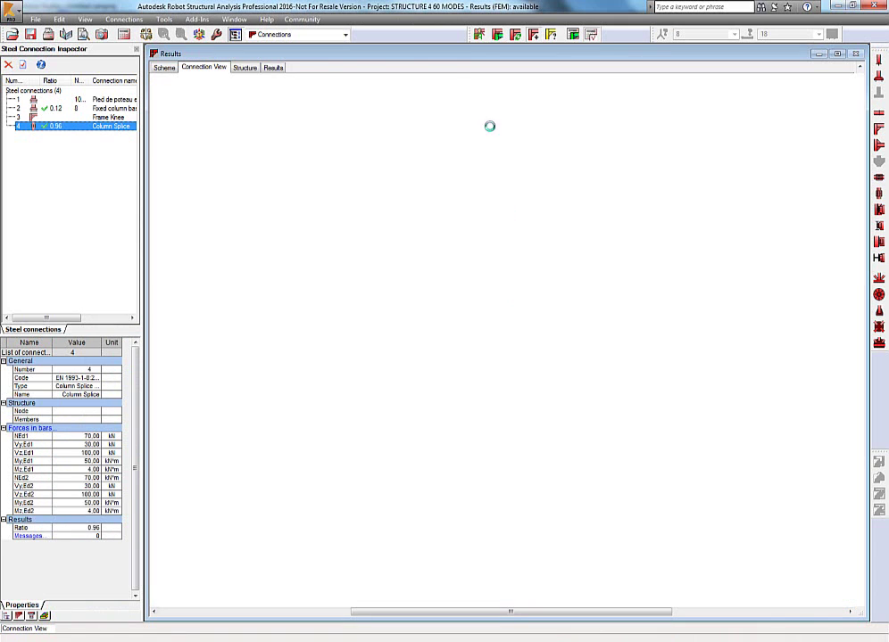
Step: Switch to the Timber Design layout and display the section shapes of the bars in the model with the timber structure
{"action": "left_click", "coordinate": [345, 35]}
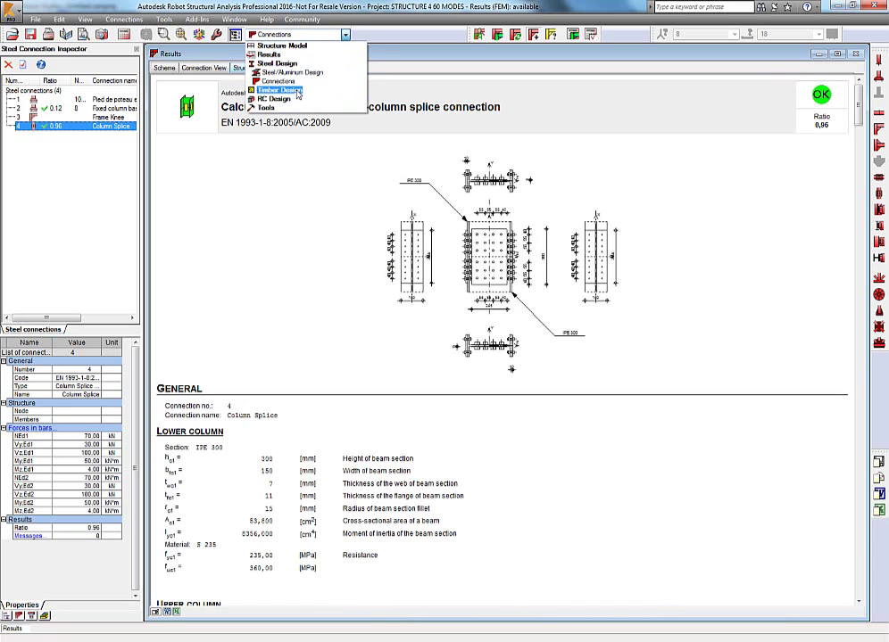
{"action": "key", "text": "Escape"}
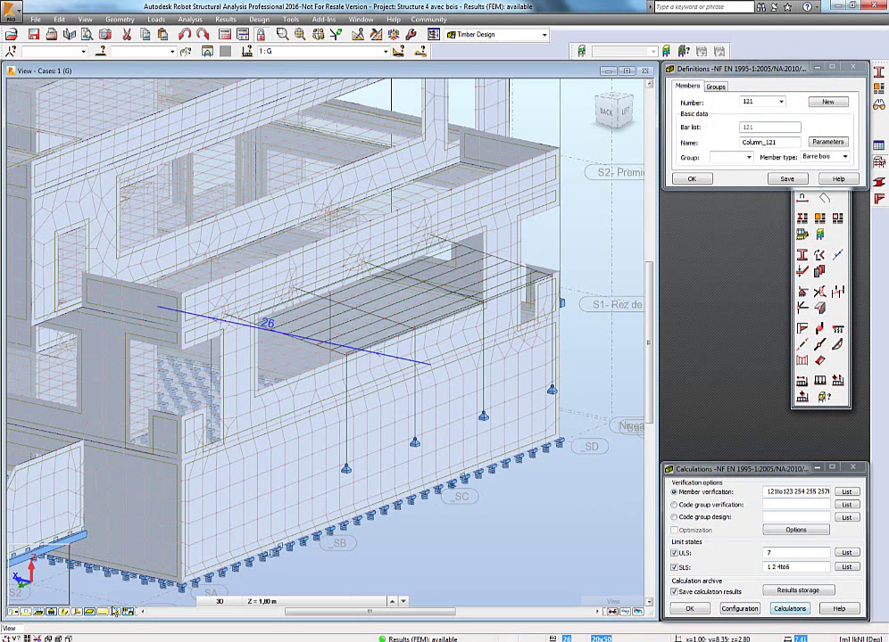
{"action": "left_click", "coordinate": [64, 613]}
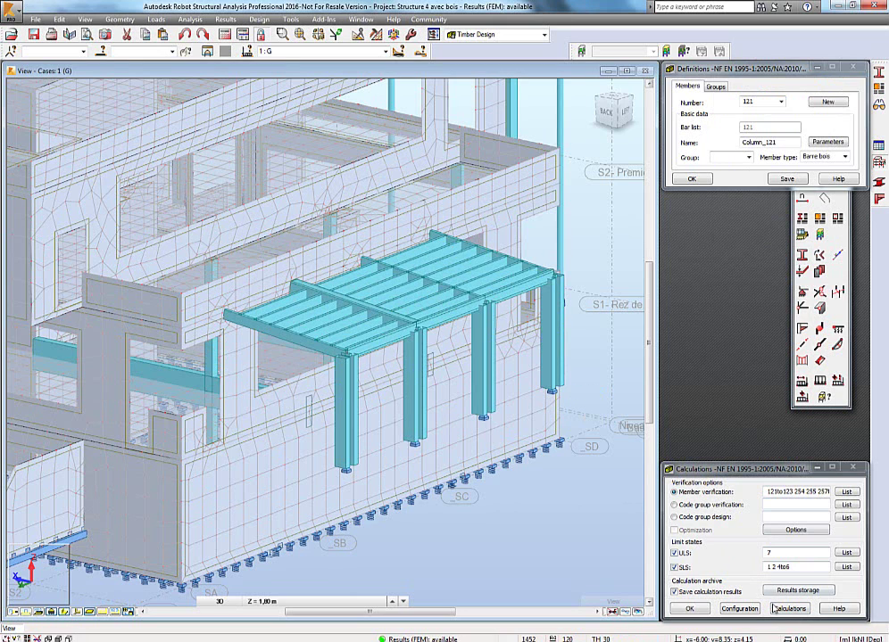
Step: Run the verification of the listed timber members and open the code results of member 122
{"action": "left_click", "coordinate": [789, 608]}
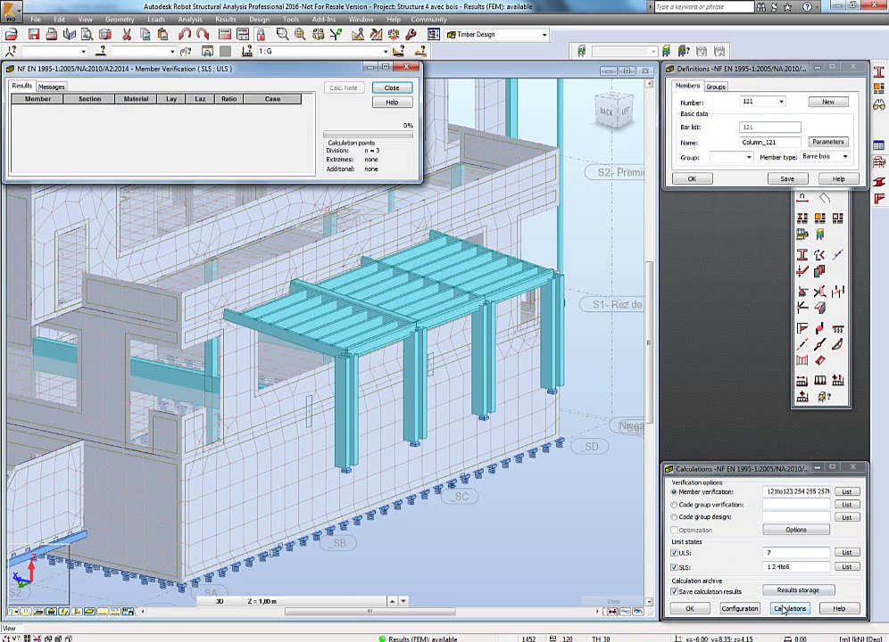
{"action": "left_click", "coordinate": [21, 85]}
{"action": "double_click", "coordinate": [81, 118]}
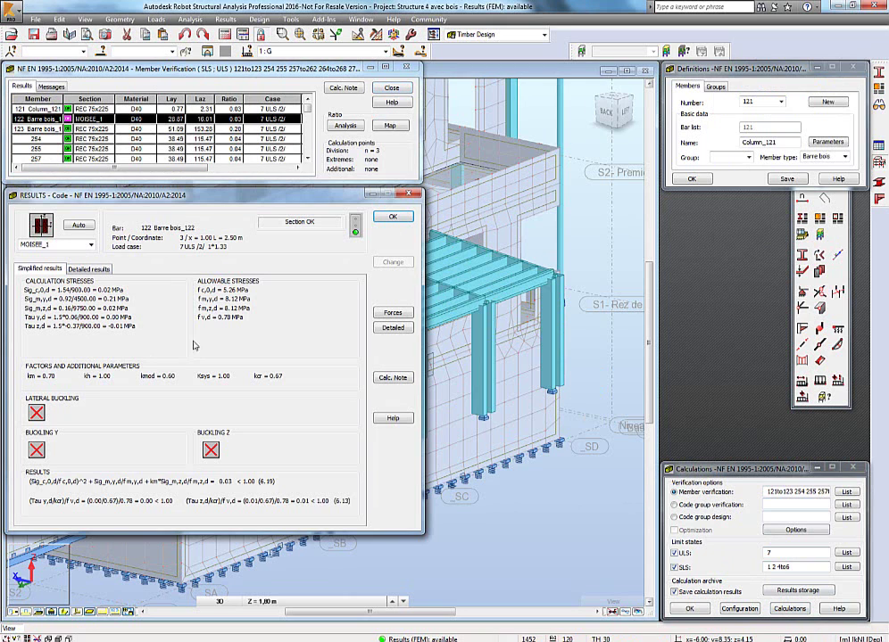
Step: Show the code results of member 123, then close the member verification and save its results to the calculation archive
{"action": "left_click", "coordinate": [93, 129]}
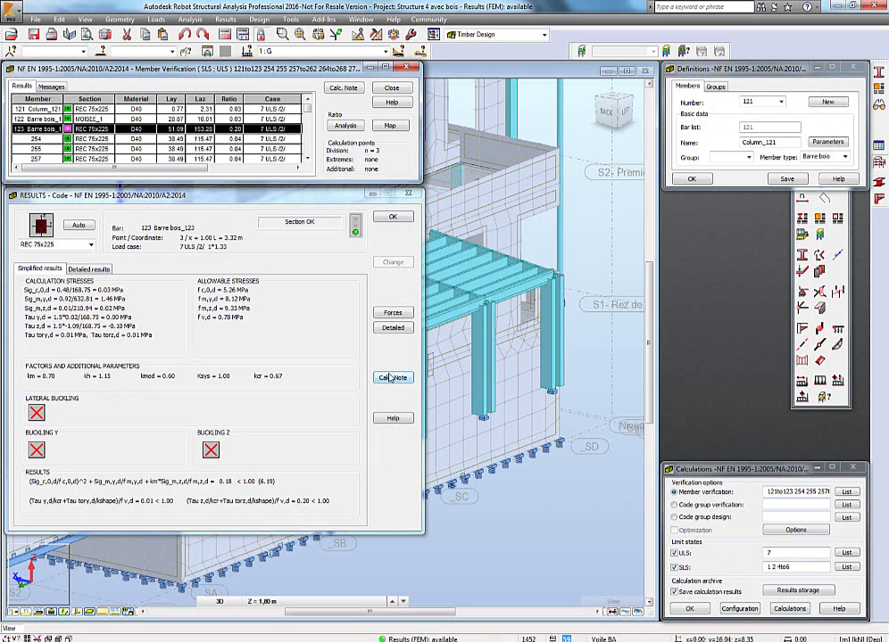
{"action": "left_click", "coordinate": [393, 218]}
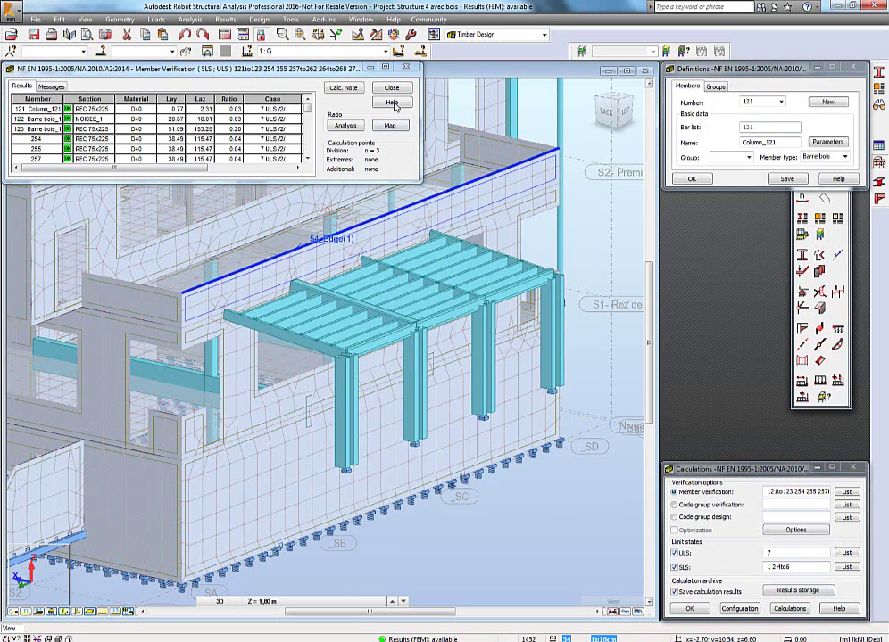
{"action": "left_click", "coordinate": [392, 87]}
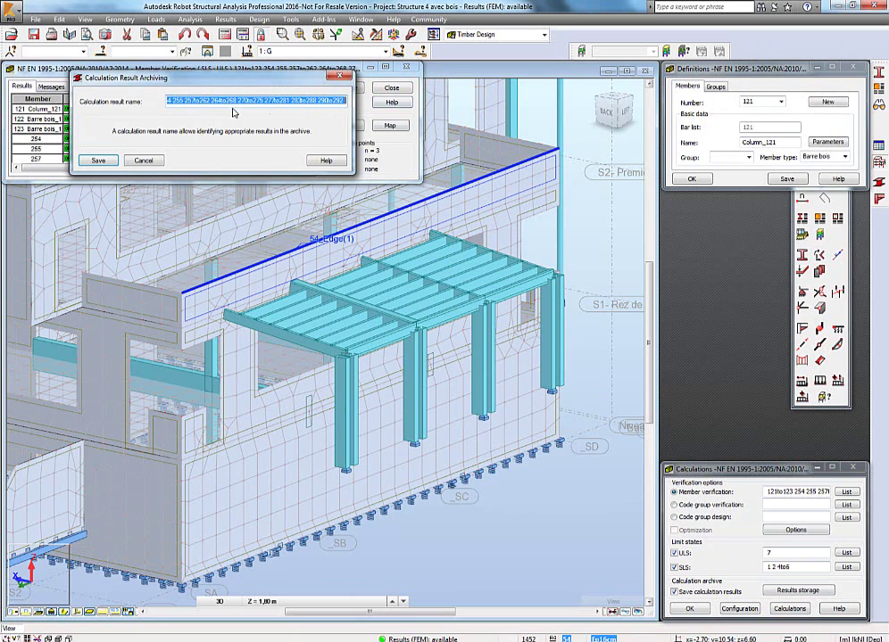
{"action": "left_click", "coordinate": [98, 160]}
Step: Open the calculation configuration without changing it, then display the archived member verification from the results storage
{"action": "left_click", "coordinate": [738, 608]}
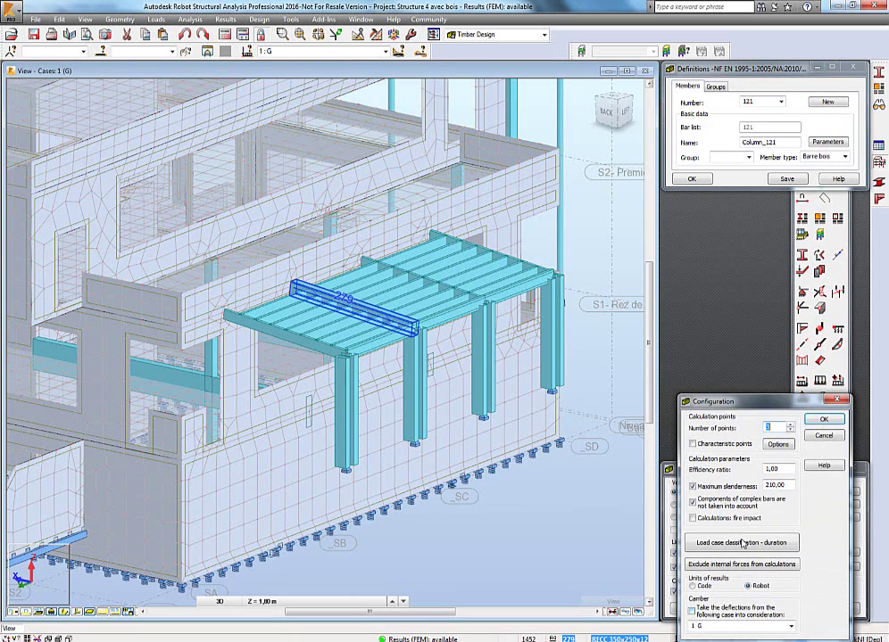
{"action": "left_click", "coordinate": [824, 437]}
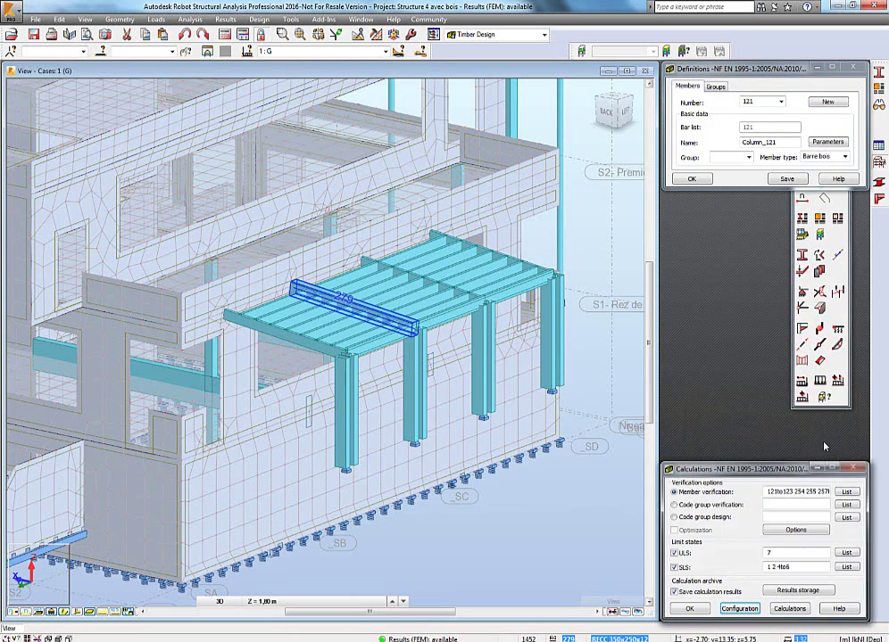
{"action": "left_click", "coordinate": [789, 609]}
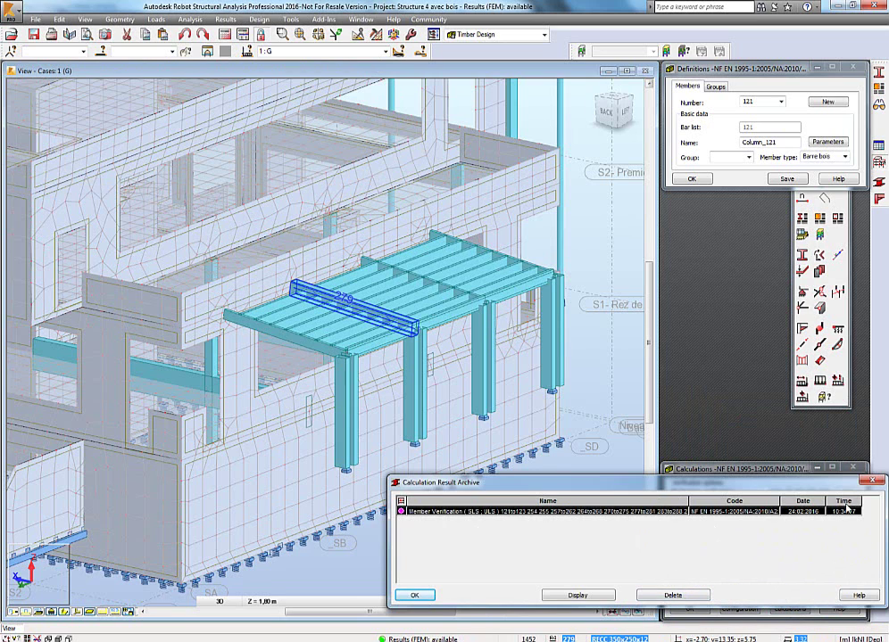
{"action": "key", "text": "Escape"}
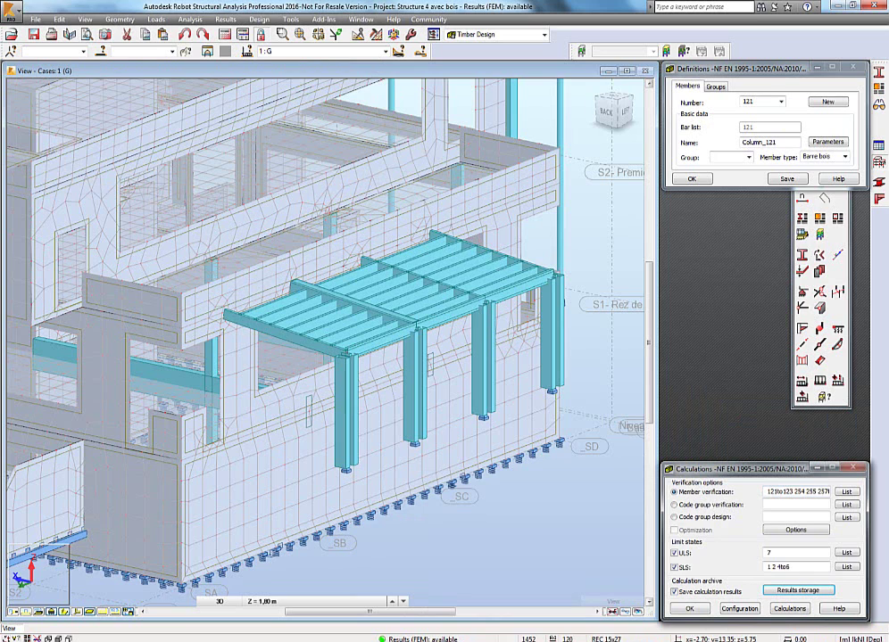
{"action": "left_click", "coordinate": [585, 264]}
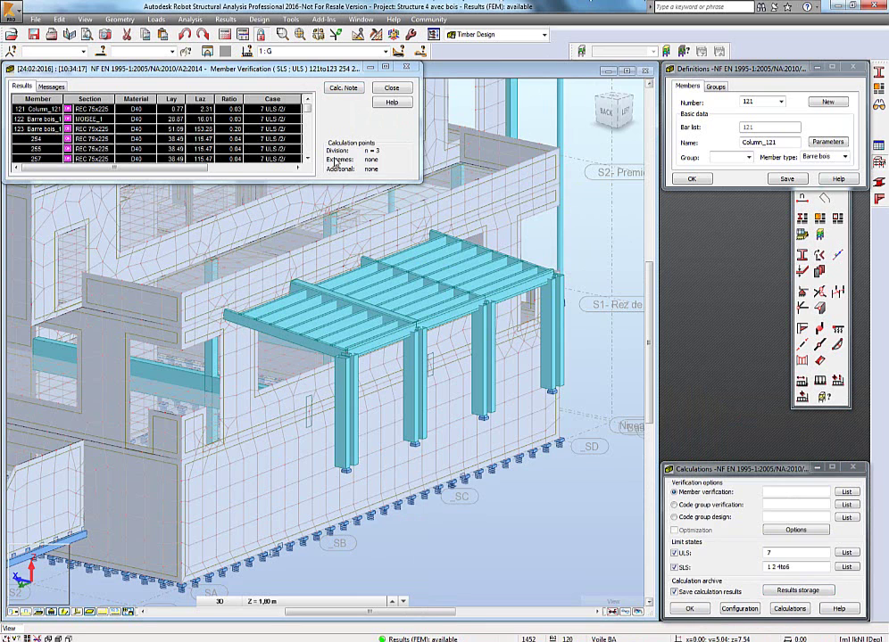
Step: Generate the simplified calculation note for all the verified timber members and look through its two pages
{"action": "left_click", "coordinate": [343, 87]}
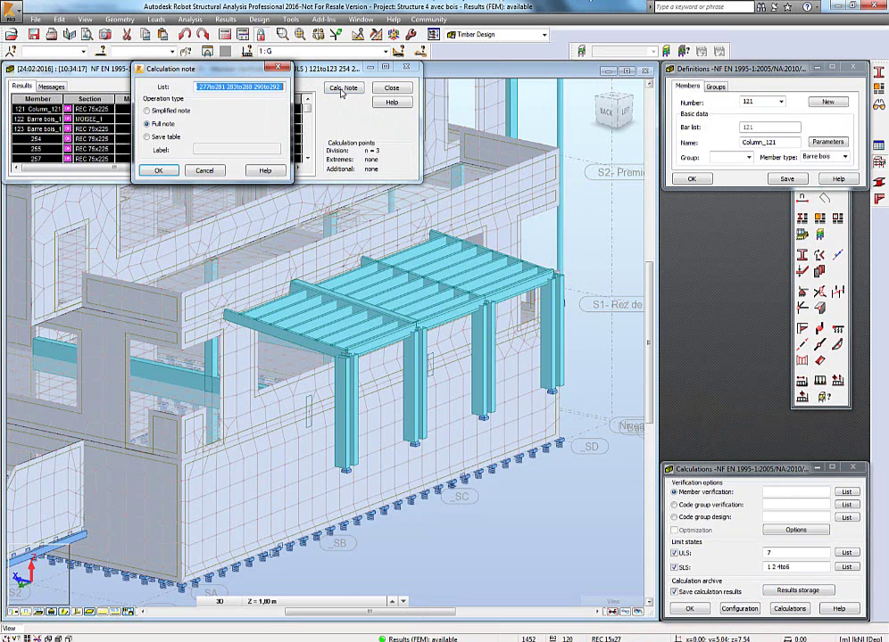
{"action": "left_click", "coordinate": [160, 113]}
{"action": "left_click", "coordinate": [157, 171]}
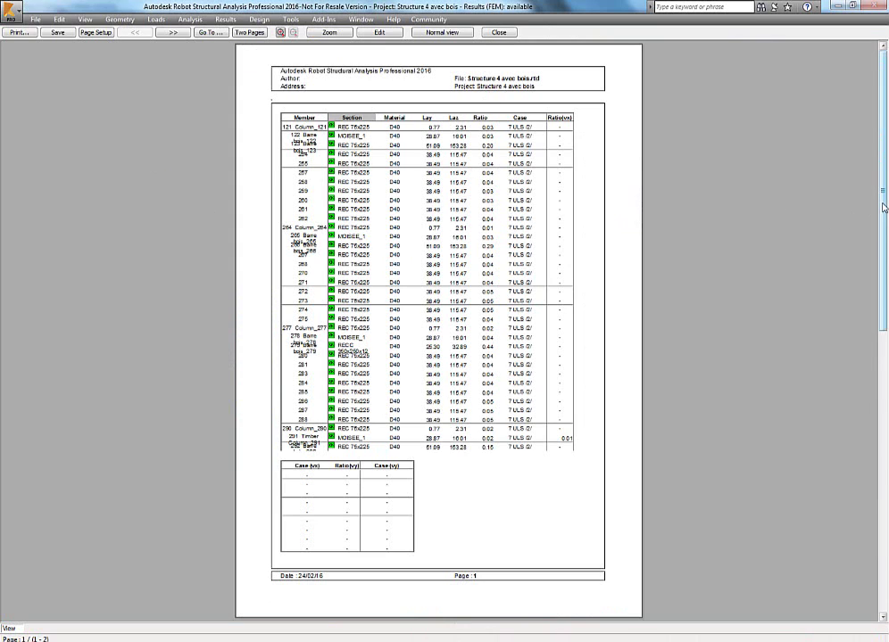
{"action": "left_click", "coordinate": [884, 424]}
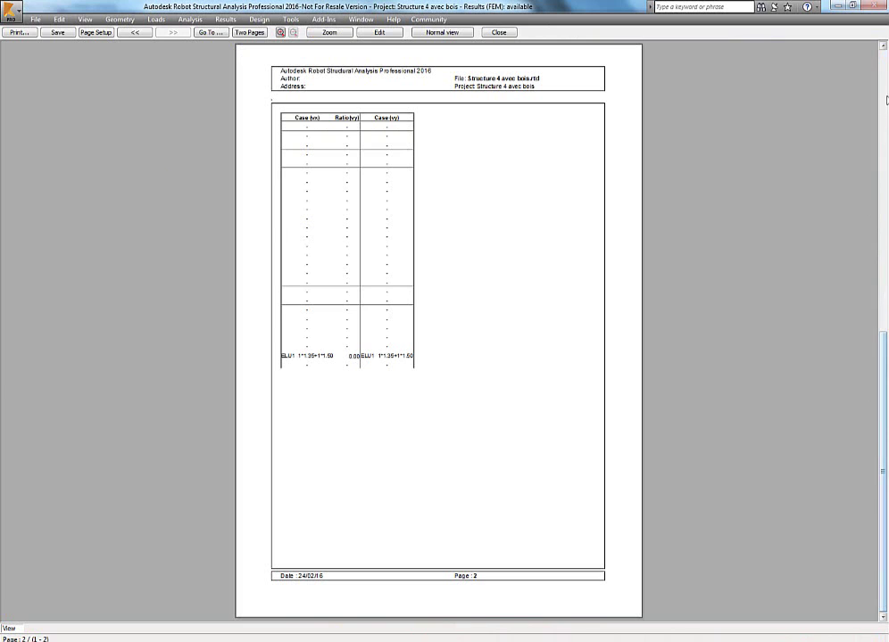
{"action": "left_click", "coordinate": [886, 100]}
{"action": "left_click", "coordinate": [499, 33]}
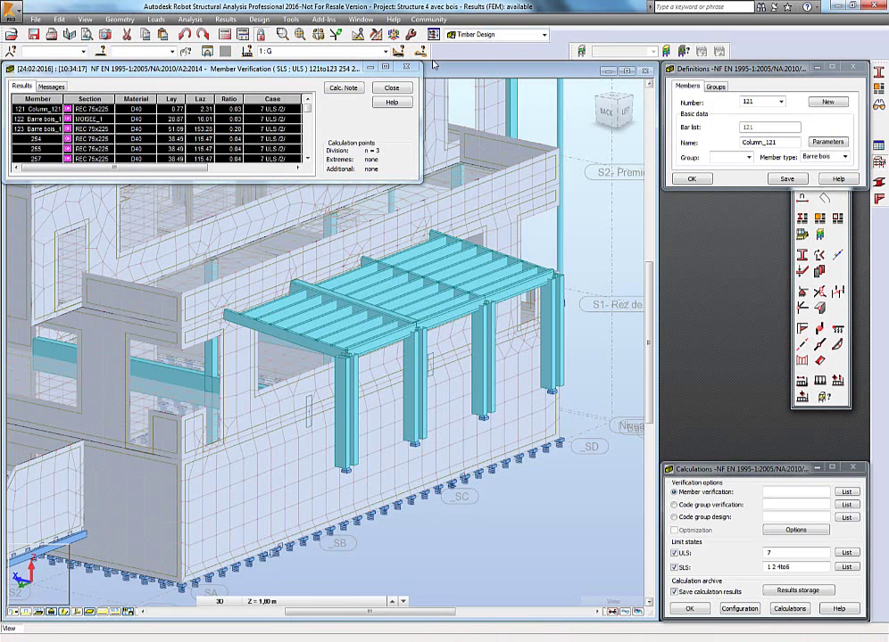
Step: Generate the full calculation note for the verified timber members, read down to member 254, and close the note and verification results
{"action": "left_click", "coordinate": [343, 88]}
{"action": "left_click", "coordinate": [150, 124]}
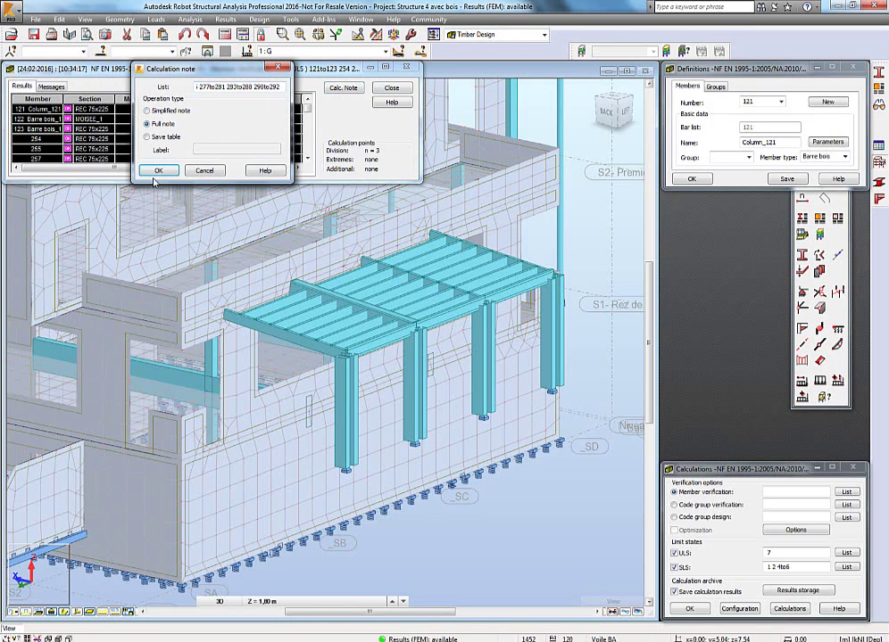
{"action": "left_click", "coordinate": [158, 170]}
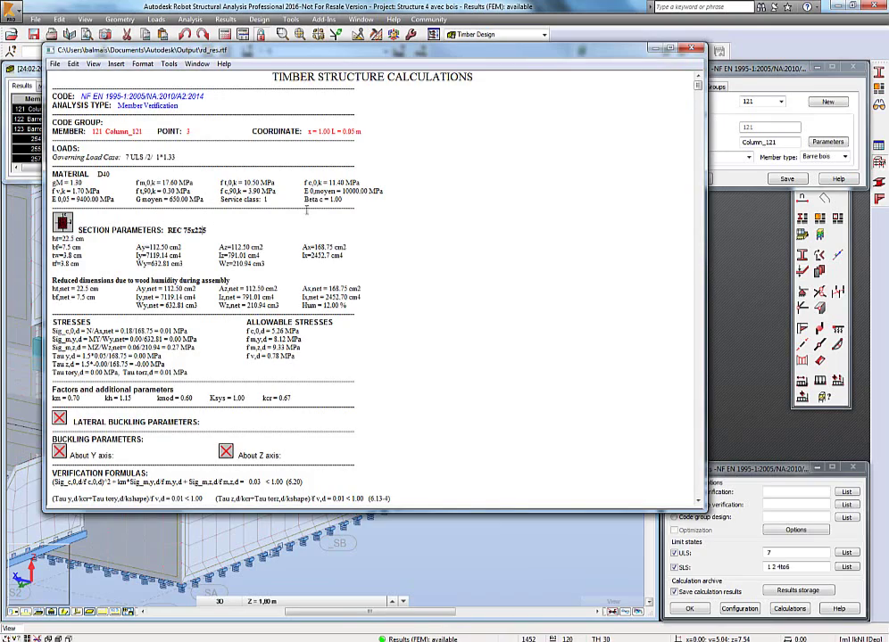
{"action": "left_click_drag", "start_coordinate": [698, 90], "coordinate": [698, 106]}
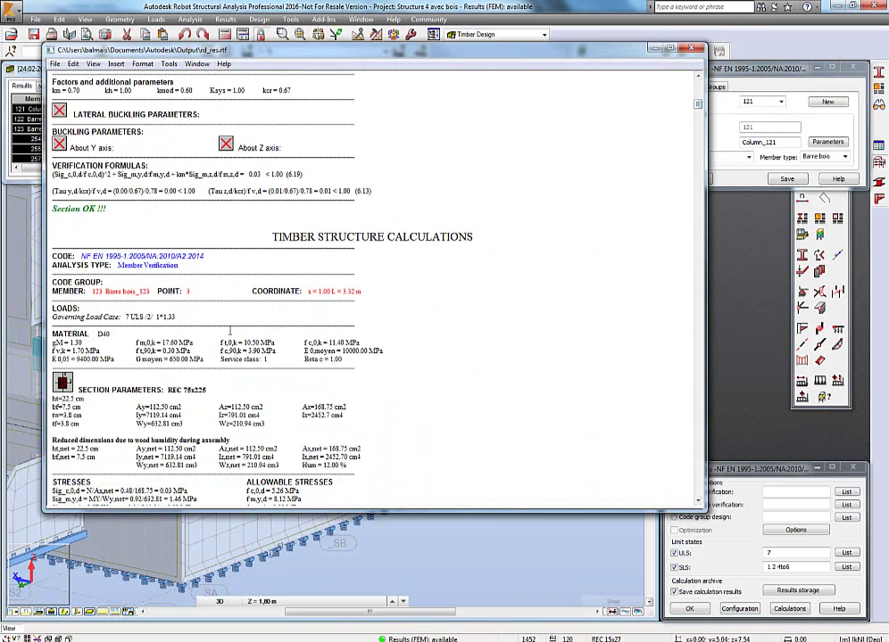
{"action": "scroll", "coordinate": [230, 330], "scroll_direction": "down", "scroll_amount": 5}
{"action": "scroll", "coordinate": [230, 330], "scroll_direction": "down", "scroll_amount": 4}
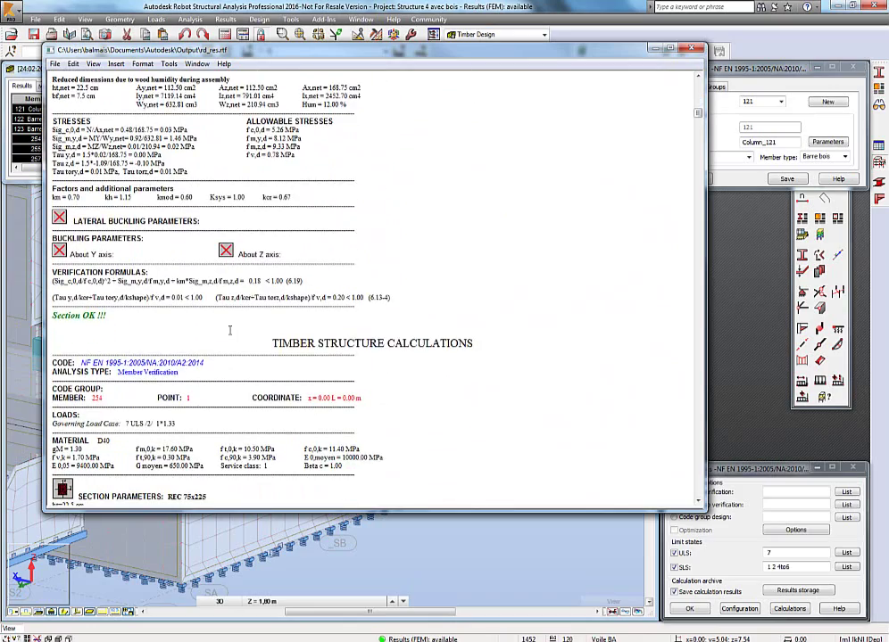
{"action": "scroll", "coordinate": [229, 330], "scroll_direction": "down", "scroll_amount": 5}
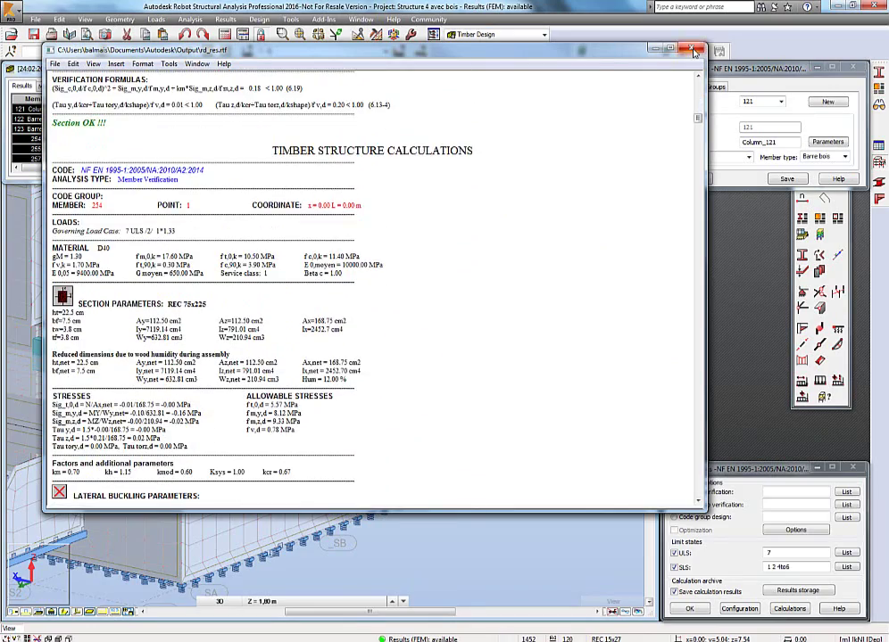
{"action": "left_click", "coordinate": [694, 51]}
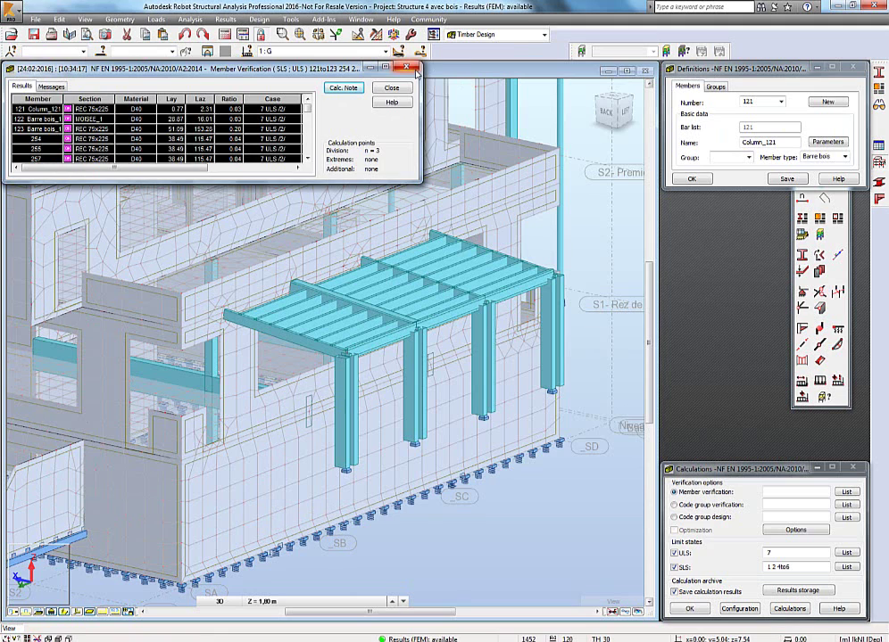
{"action": "left_click", "coordinate": [412, 67]}
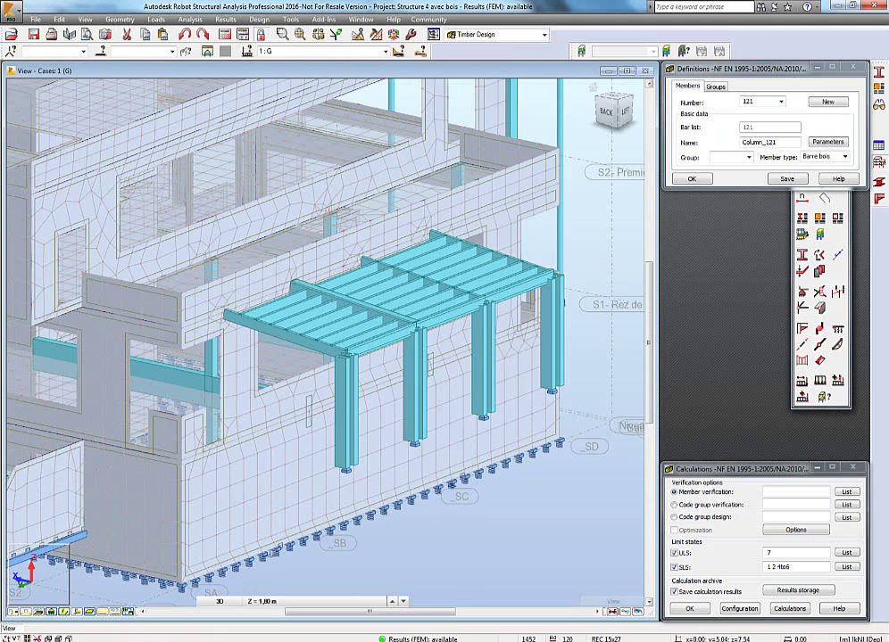
Step: Generate the parameter note for the Timber Beam member type, review it through the fire resistance parameters and close the definition dialogs
{"action": "left_click", "coordinate": [879, 91]}
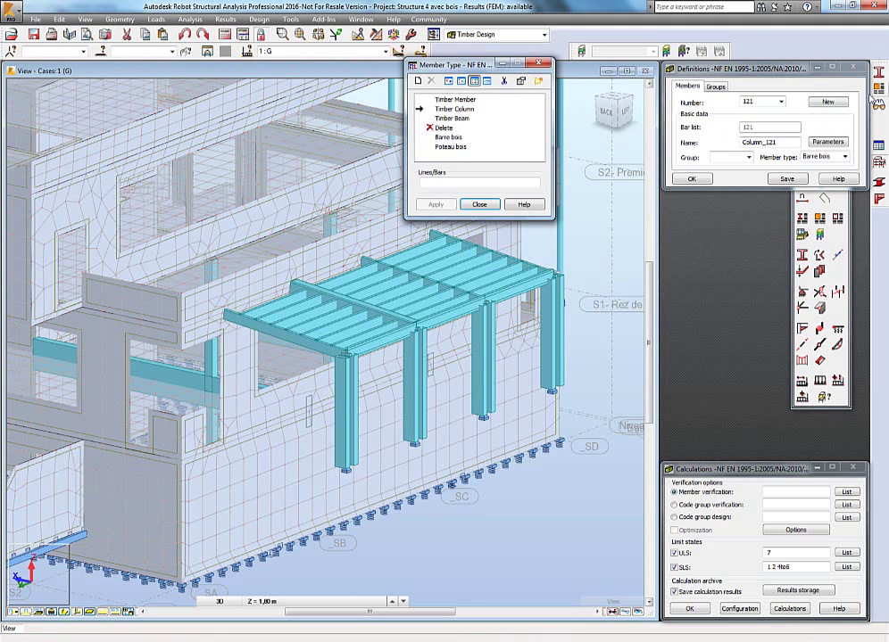
{"action": "left_click", "coordinate": [452, 119]}
{"action": "double_click", "coordinate": [451, 119]}
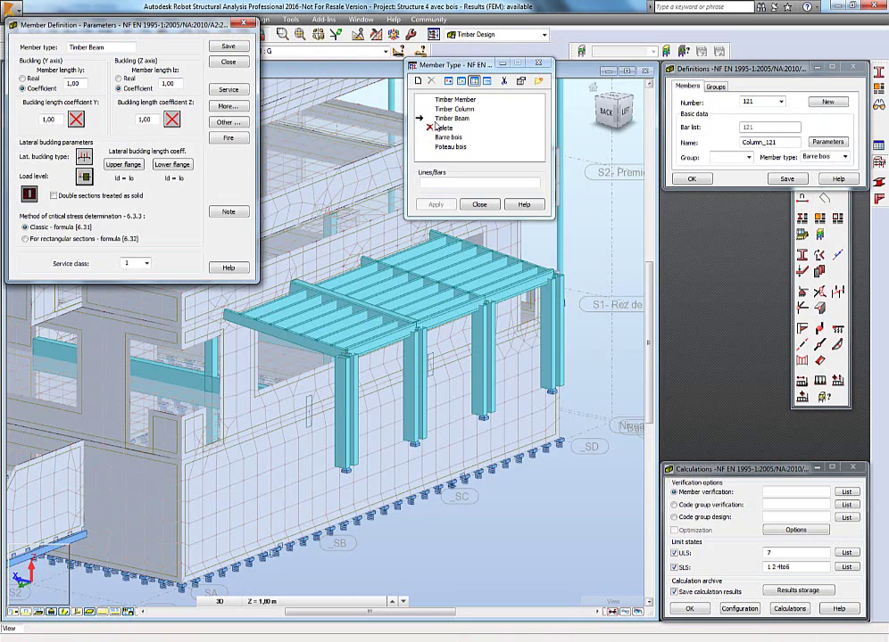
{"action": "left_click", "coordinate": [229, 212]}
{"action": "key", "text": "Escape"}
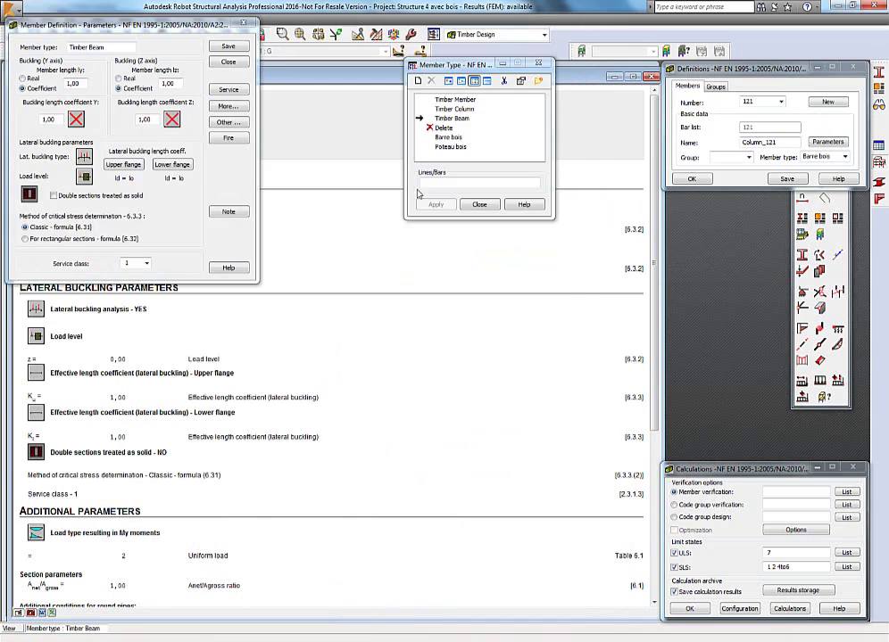
{"action": "double_click", "coordinate": [581, 80]}
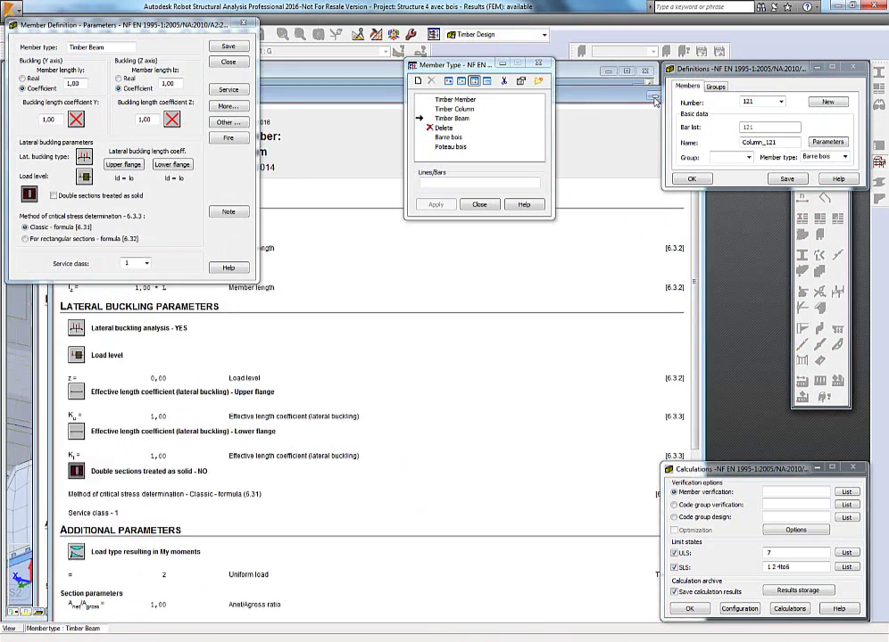
{"action": "scroll", "coordinate": [417, 351], "scroll_direction": "down", "scroll_amount": 3}
{"action": "scroll", "coordinate": [418, 351], "scroll_direction": "down", "scroll_amount": 3}
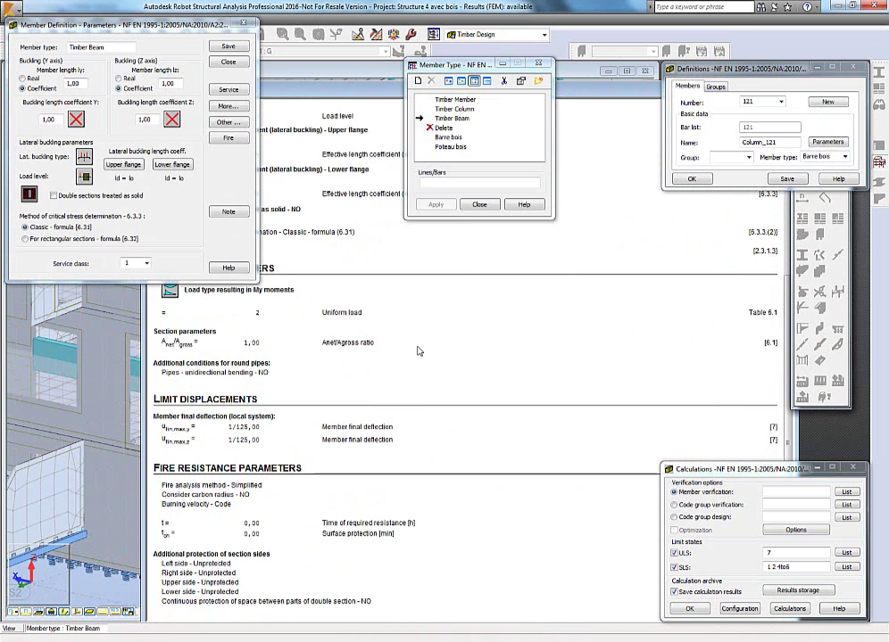
{"action": "left_click", "coordinate": [538, 62]}
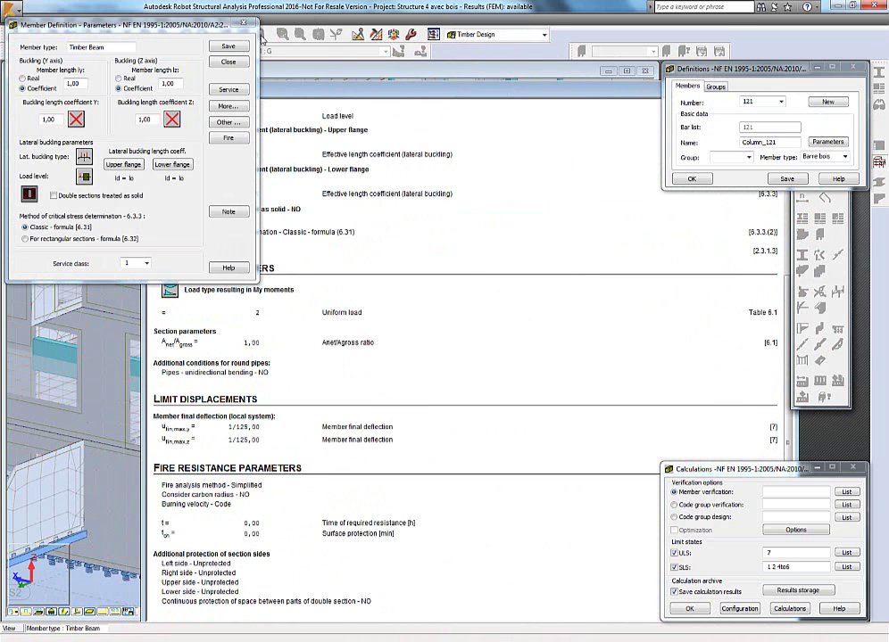
{"action": "left_click", "coordinate": [228, 62]}
{"action": "left_click_drag", "start_coordinate": [373, 99], "coordinate": [233, 90]}
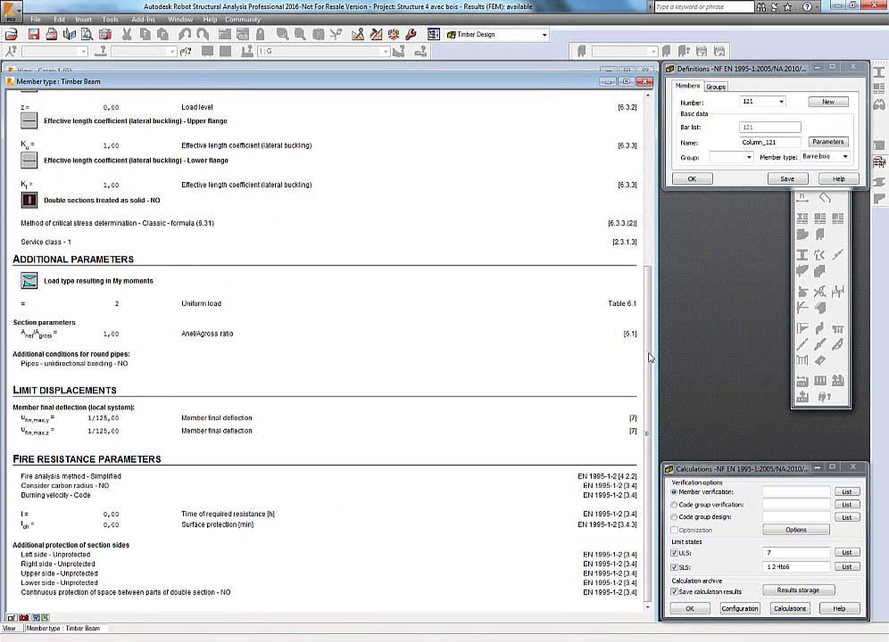
Step: Export the Timber Beam parameter note to Word, discard that document, and make a screen capture of the note
{"action": "left_click_drag", "start_coordinate": [645, 355], "coordinate": [658, 333]}
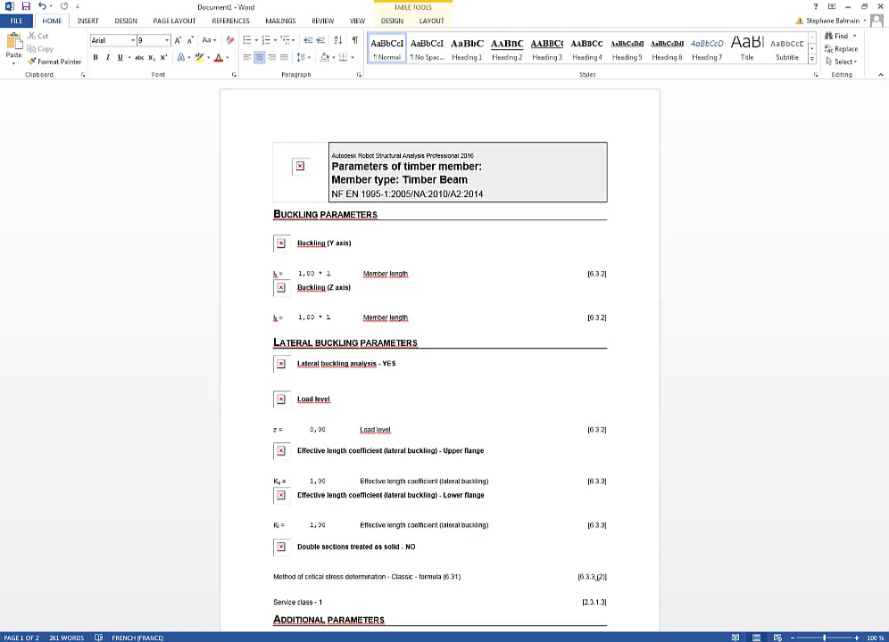
{"action": "left_click", "coordinate": [879, 7]}
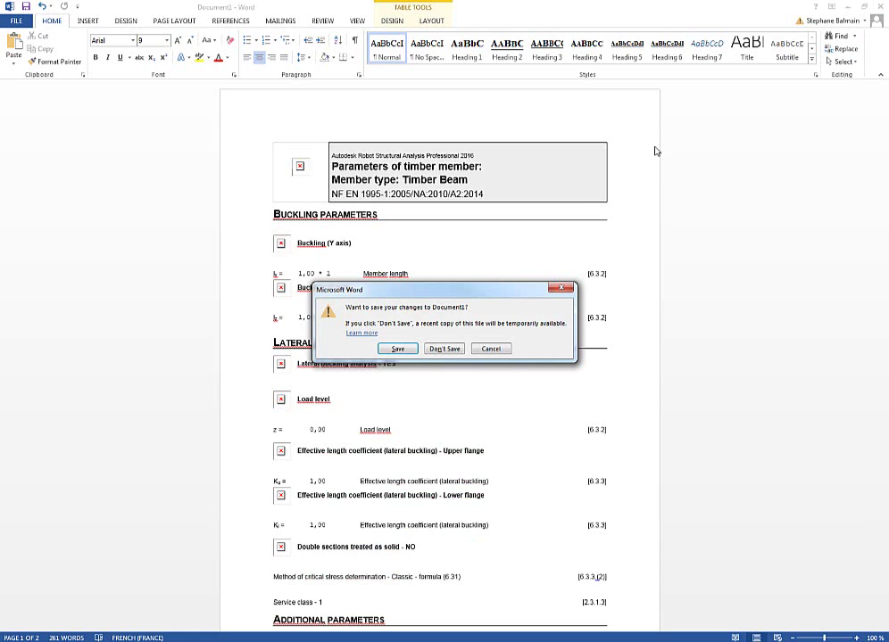
{"action": "left_click", "coordinate": [442, 349]}
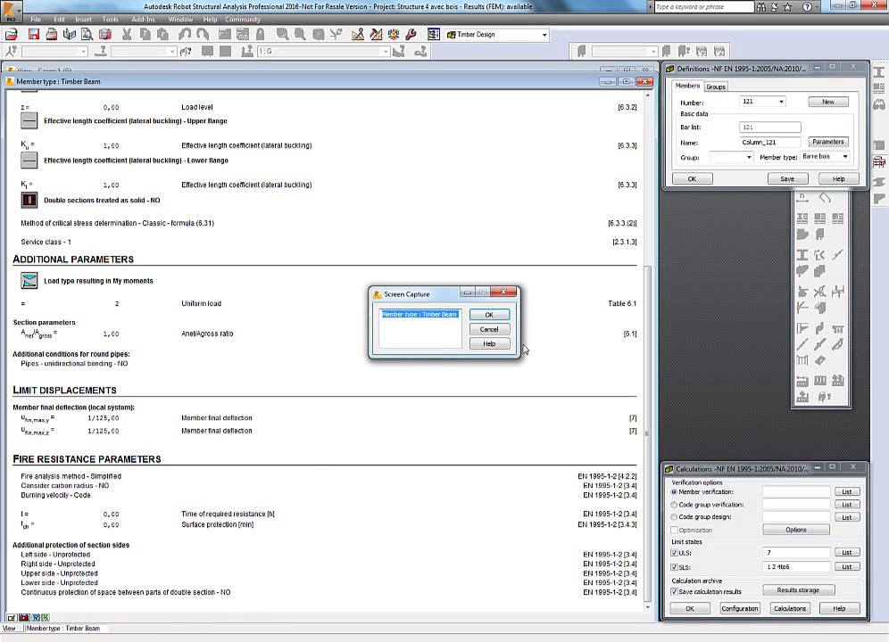
{"action": "left_click", "coordinate": [486, 316]}
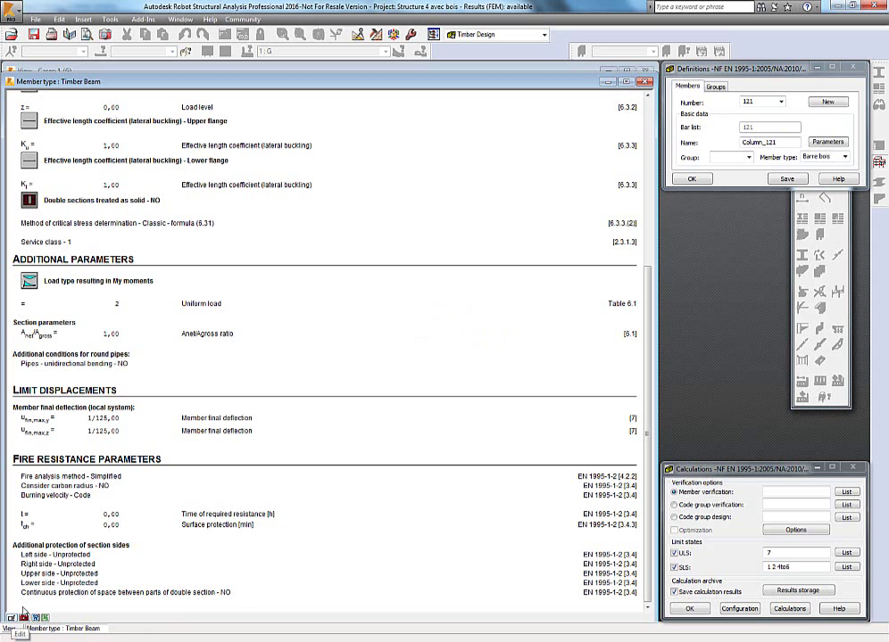
{"action": "left_click", "coordinate": [626, 81]}
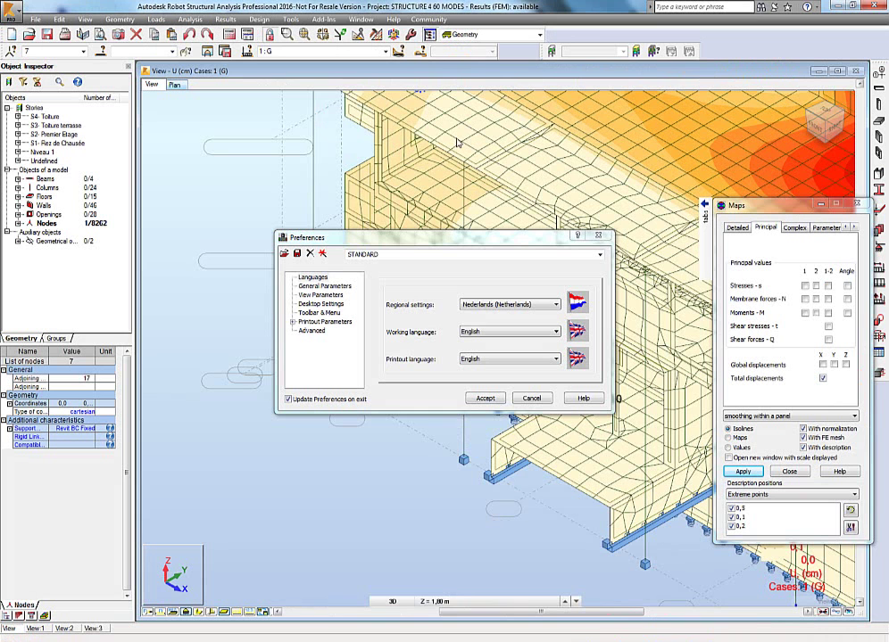
Step: Set the regional settings in the preferences of the STRUCTURE 4 60 MODES project to België (Belgium - English)
{"action": "left_click", "coordinate": [489, 307]}
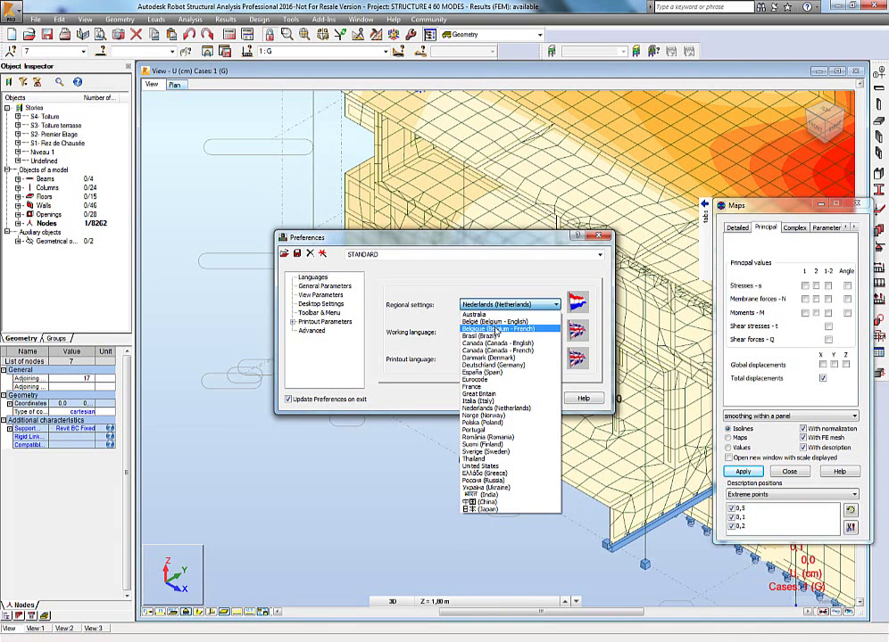
{"action": "left_click", "coordinate": [497, 321]}
{"action": "left_click", "coordinate": [504, 304]}
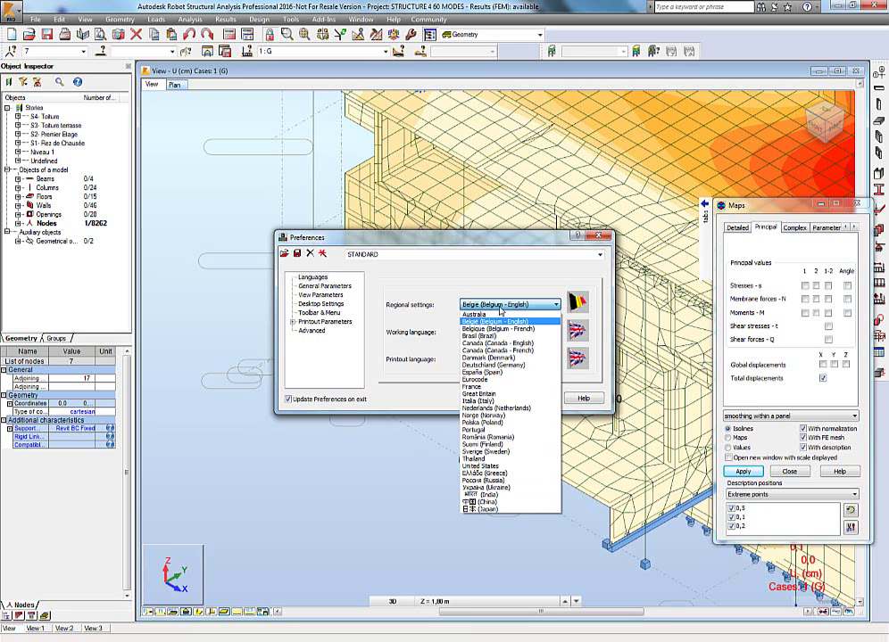
{"action": "left_click", "coordinate": [496, 321]}
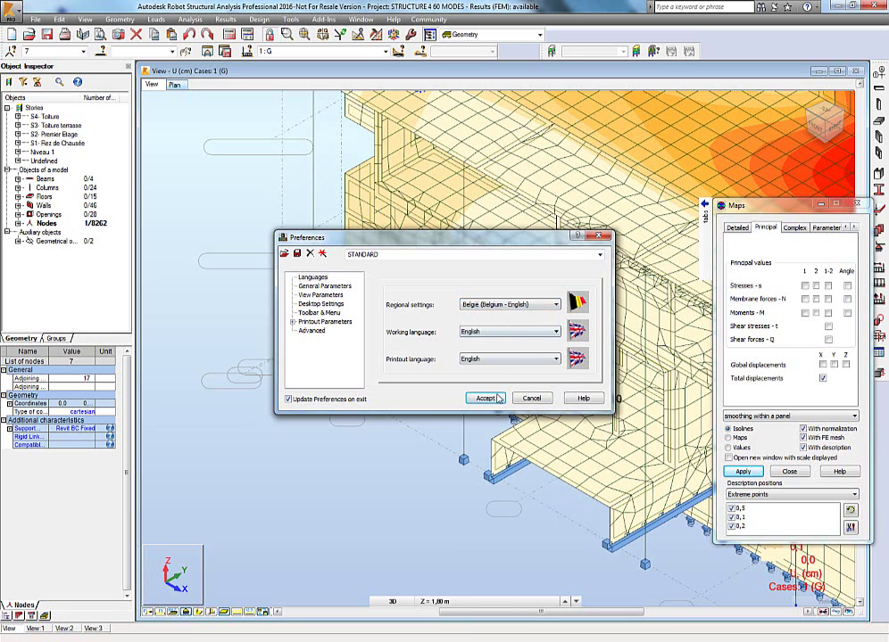
{"action": "left_click", "coordinate": [487, 399]}
{"action": "left_click", "coordinate": [494, 355]}
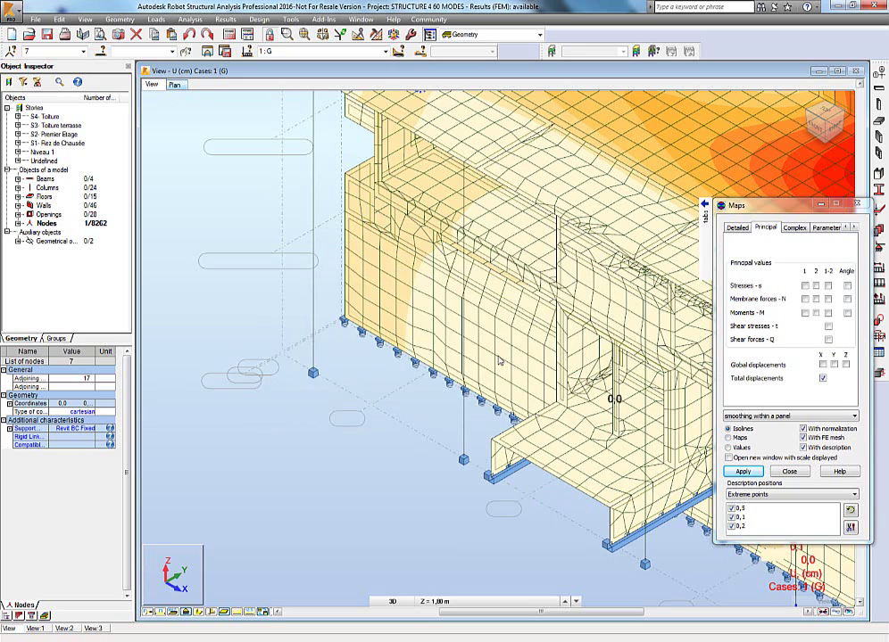
Step: Import the isolated column support node into provided reinforcement as a spread footing with simple cases, and open the footing on Level +1,80
{"action": "left_click", "coordinate": [479, 356]}
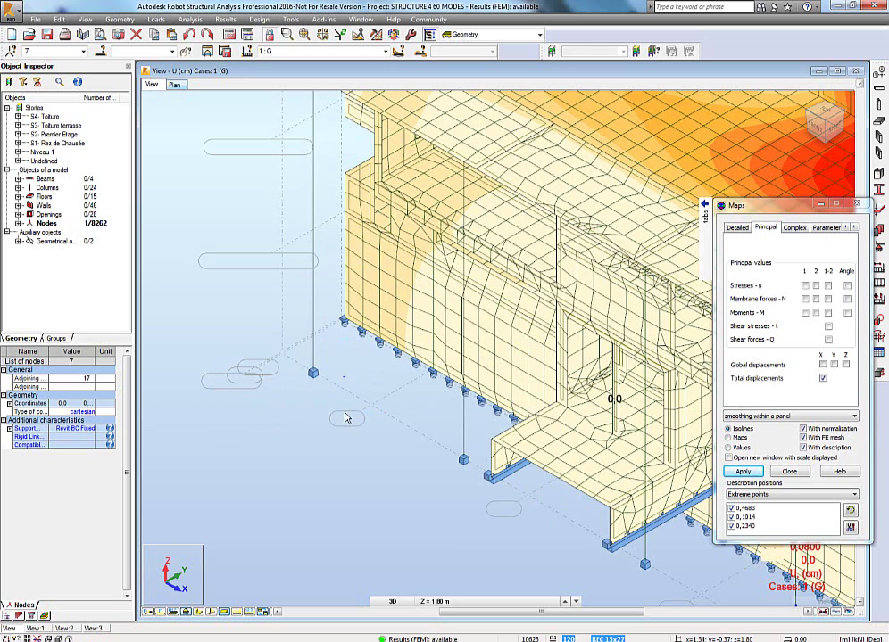
{"action": "right_click", "coordinate": [278, 359]}
{"action": "left_click", "coordinate": [345, 378]}
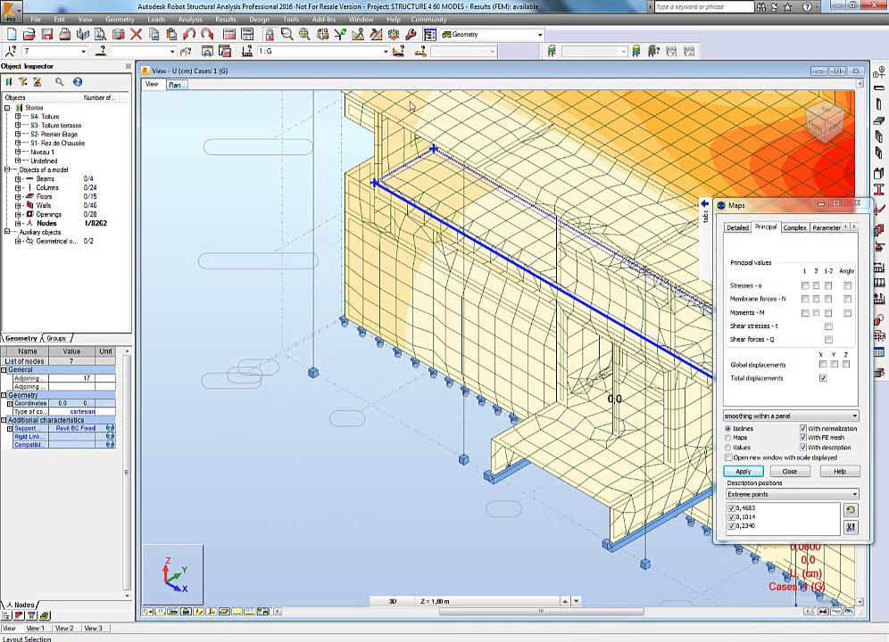
{"action": "left_click_drag", "start_coordinate": [286, 348], "coordinate": [329, 393]}
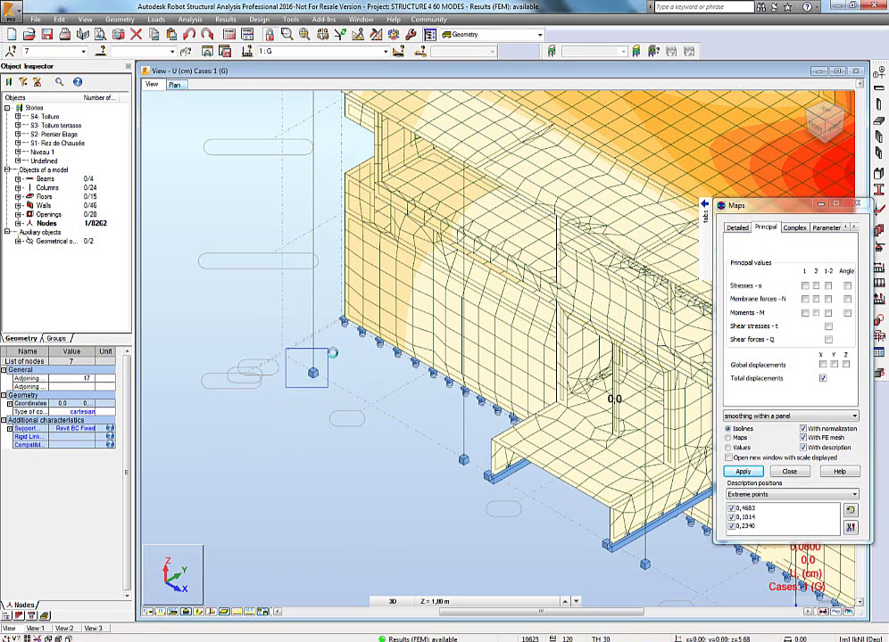
{"action": "left_click", "coordinate": [291, 20]}
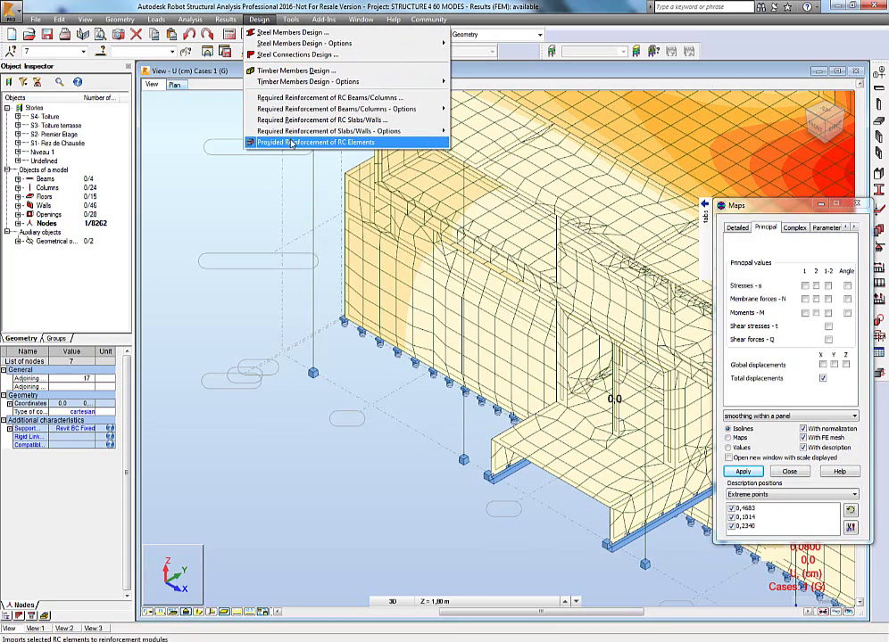
{"action": "left_click", "coordinate": [291, 142]}
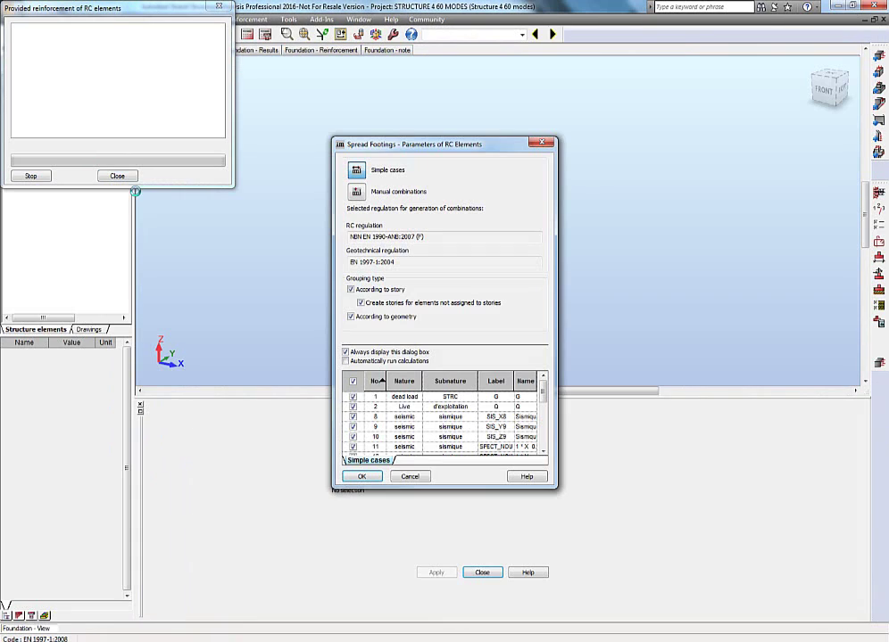
{"action": "left_click", "coordinate": [361, 476]}
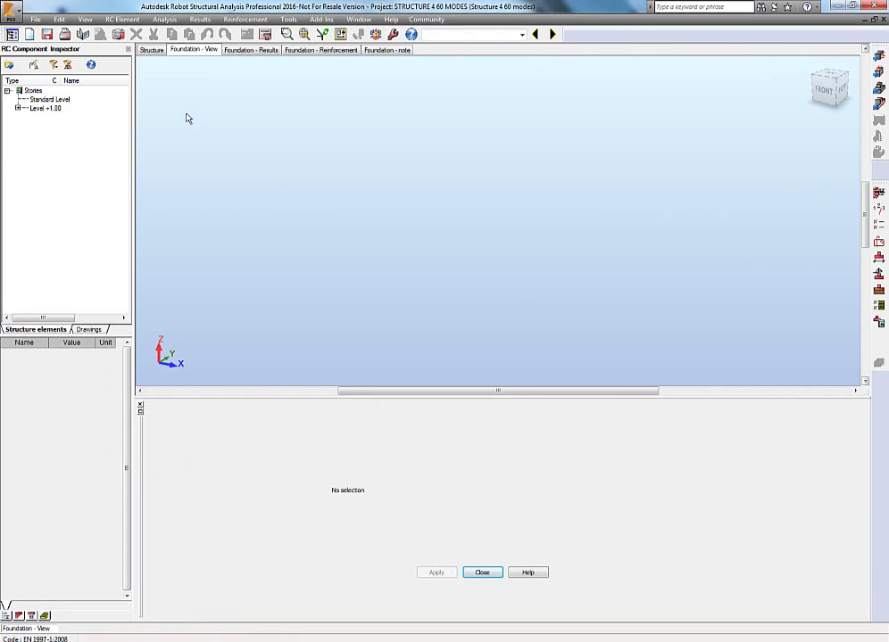
{"action": "left_click", "coordinate": [17, 108]}
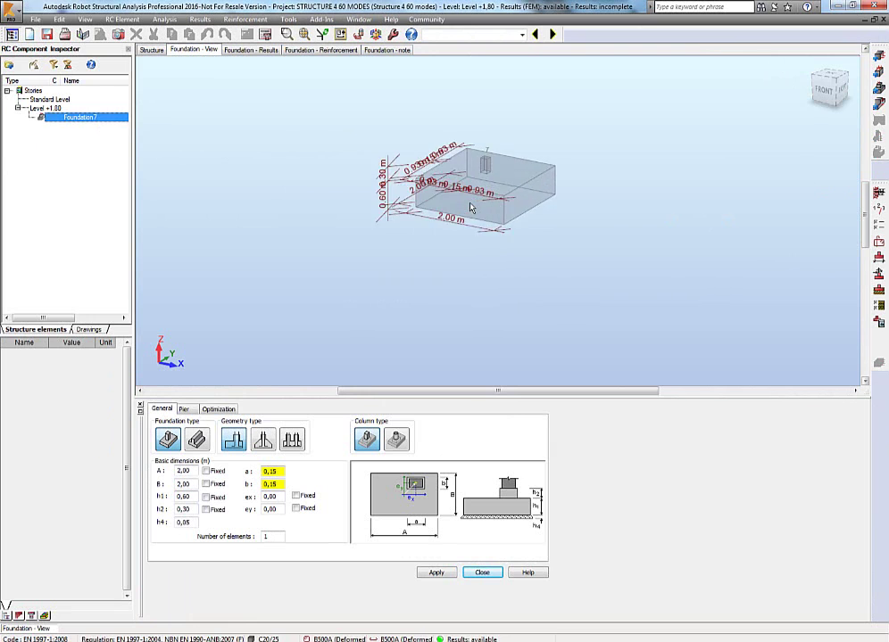
Step: Review the footing's geotechnical options for general checks, stress calculation method and design approaches, and accept them
{"action": "left_click", "coordinate": [878, 305]}
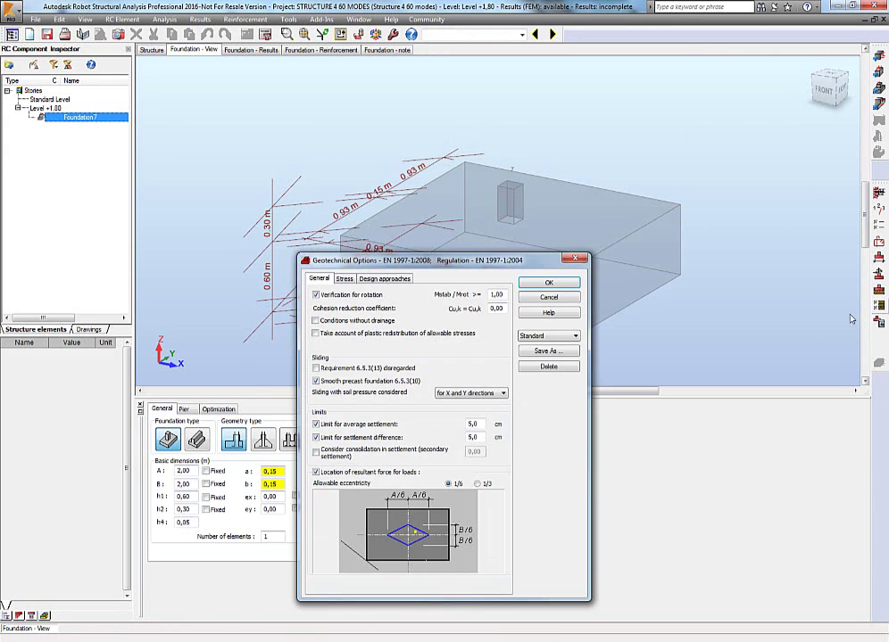
{"action": "left_click", "coordinate": [344, 278]}
{"action": "left_click", "coordinate": [382, 278]}
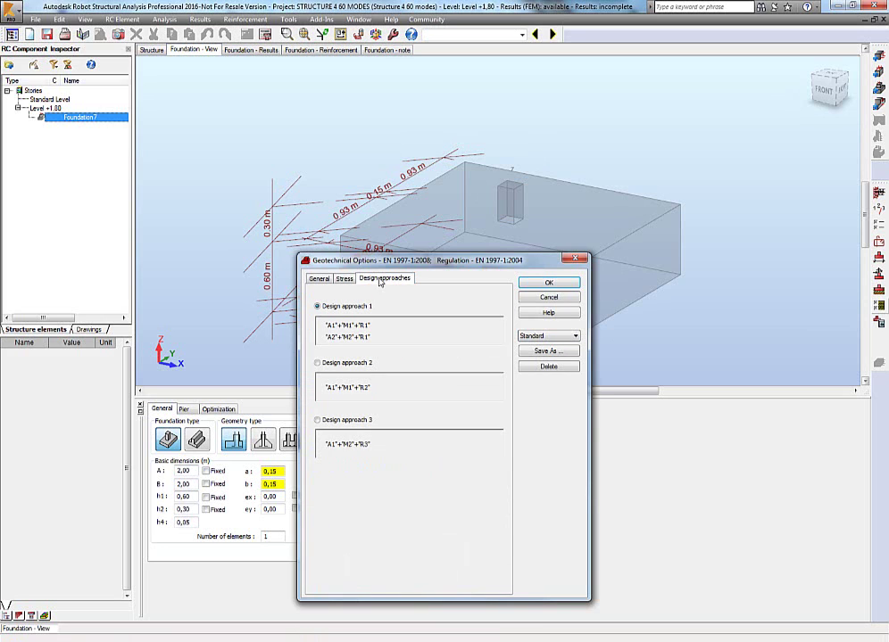
{"action": "left_click", "coordinate": [350, 281]}
{"action": "left_click", "coordinate": [321, 281]}
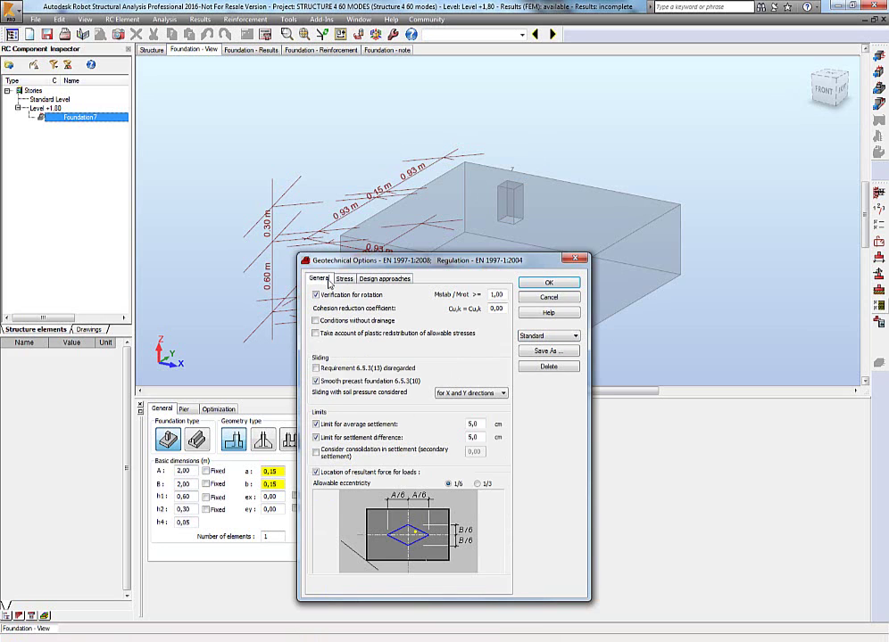
{"action": "left_click", "coordinate": [343, 279]}
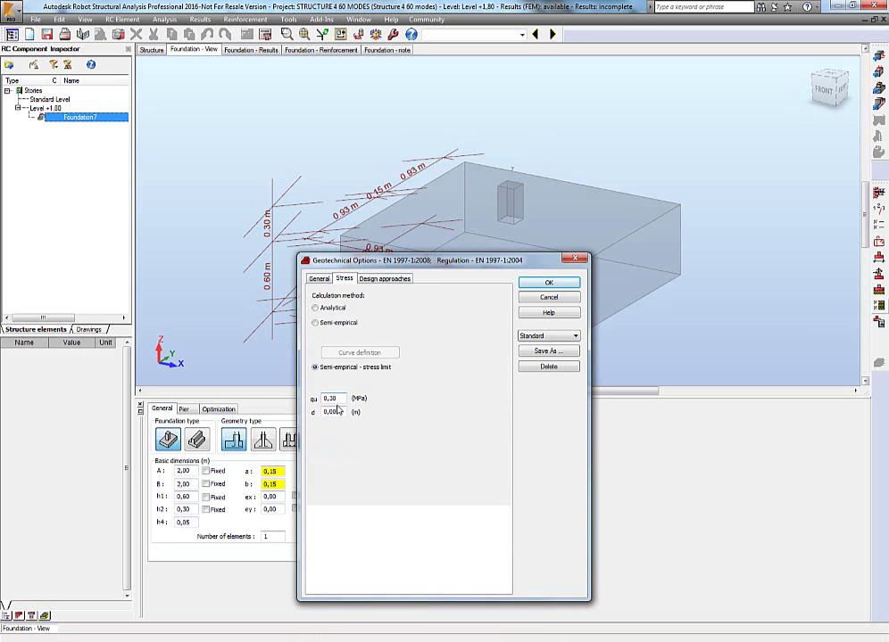
{"action": "left_click", "coordinate": [562, 284]}
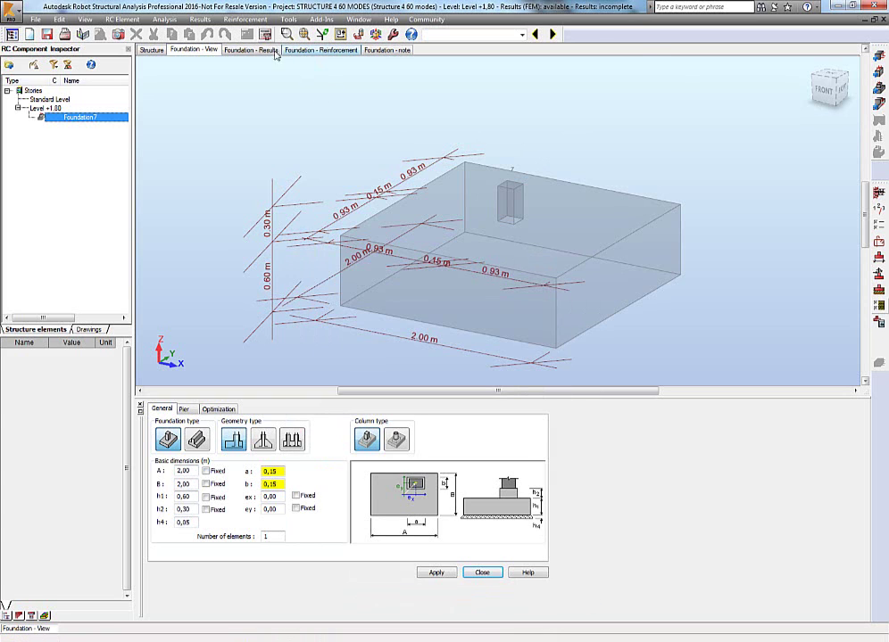
Step: Calculate the footing and examine its results for settlement difference and the 1.00G+1.05Q and 1.00G+1.50Q ULS combinations
{"action": "left_click", "coordinate": [251, 50]}
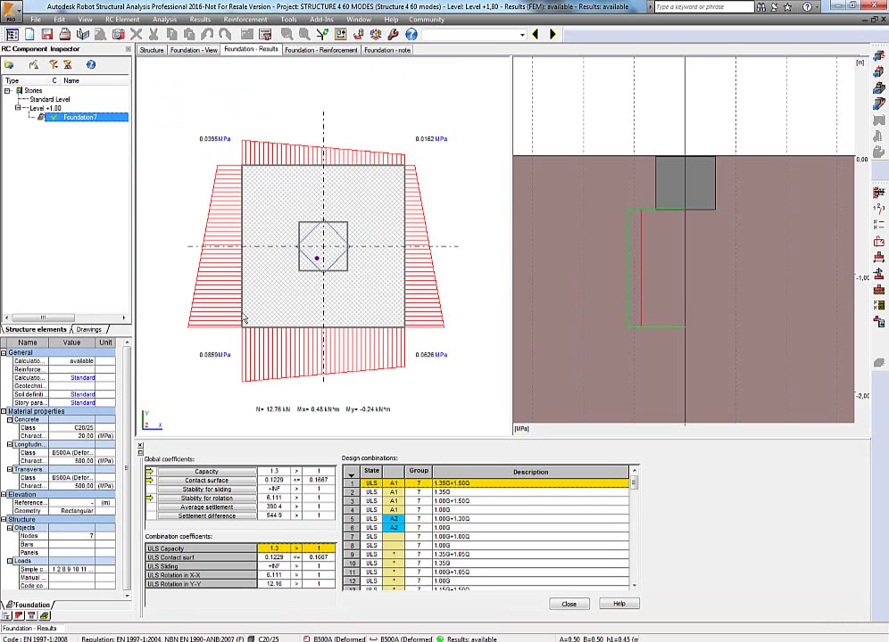
{"action": "left_click", "coordinate": [223, 517]}
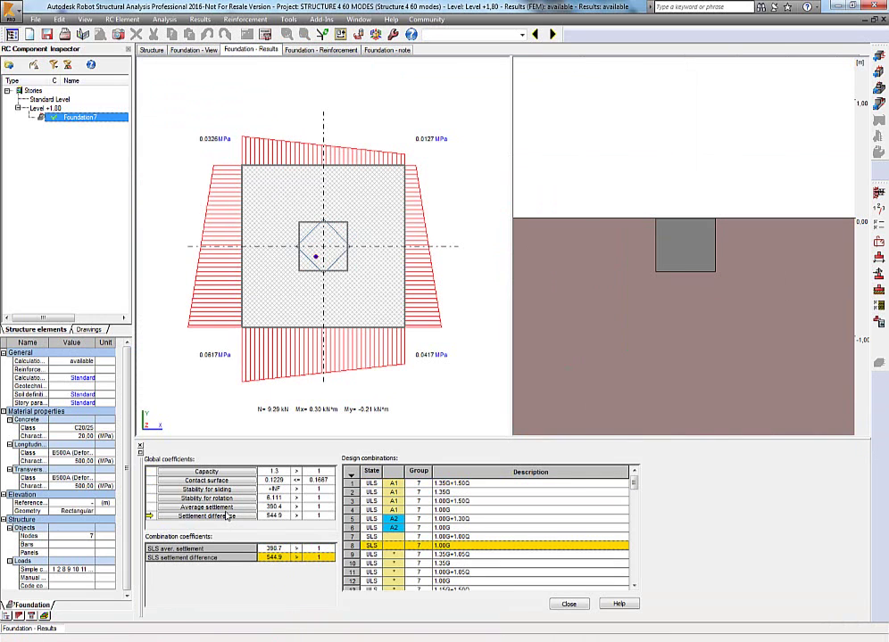
{"action": "left_click", "coordinate": [326, 550]}
{"action": "left_click", "coordinate": [356, 573]}
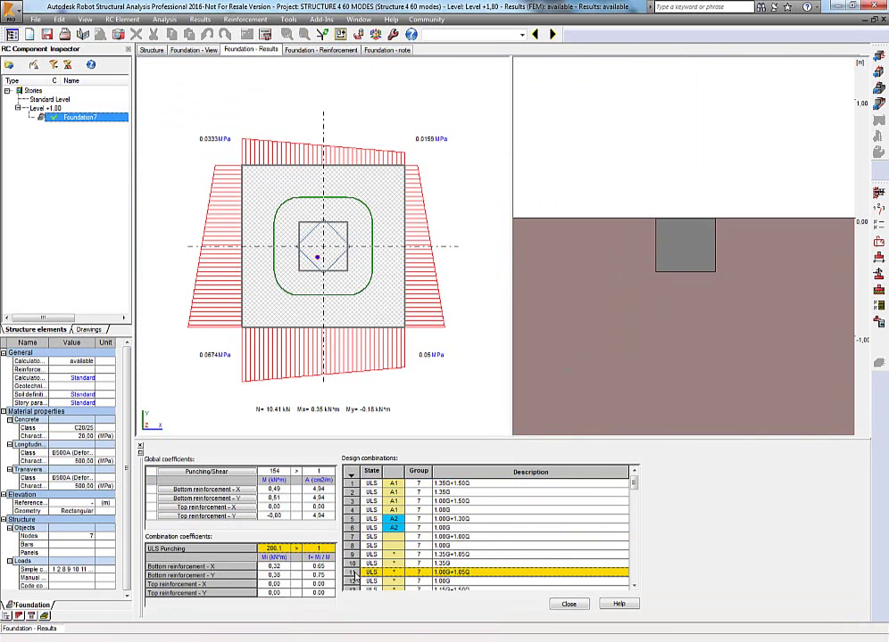
{"action": "left_click", "coordinate": [356, 501]}
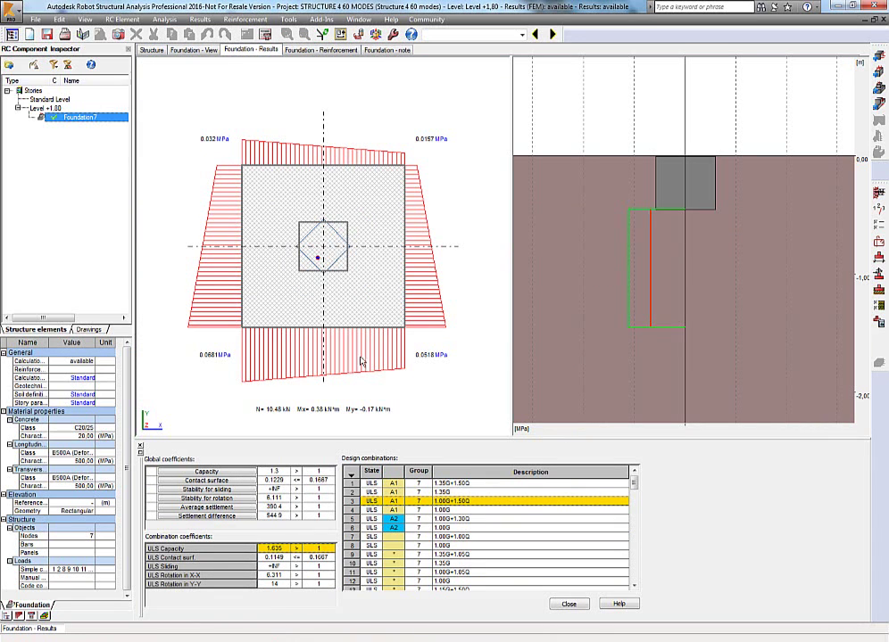
Step: Examine the footing's reinforcement layout and read its note from basic data through geotechnical design to provided reinforcement
{"action": "left_click", "coordinate": [337, 50]}
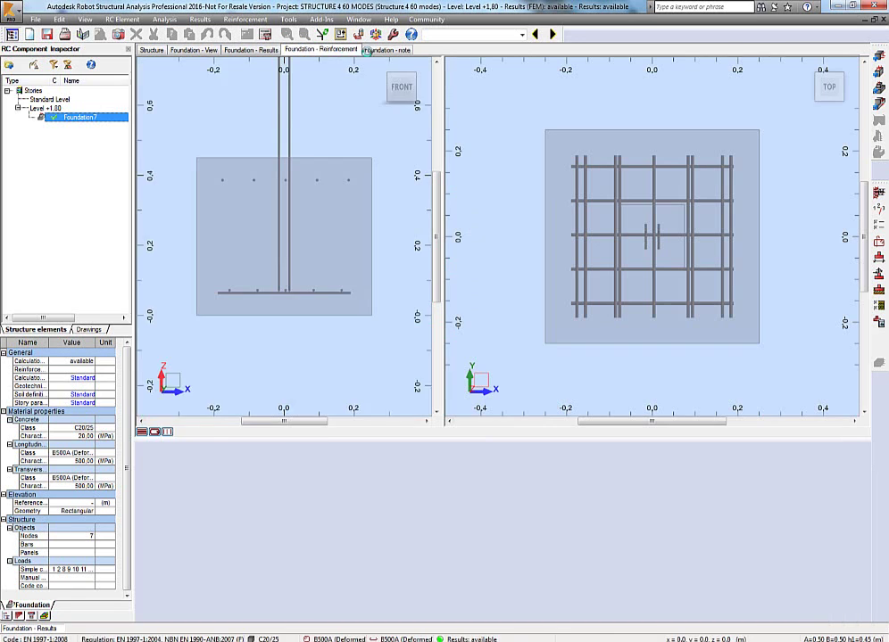
{"action": "left_click", "coordinate": [389, 51]}
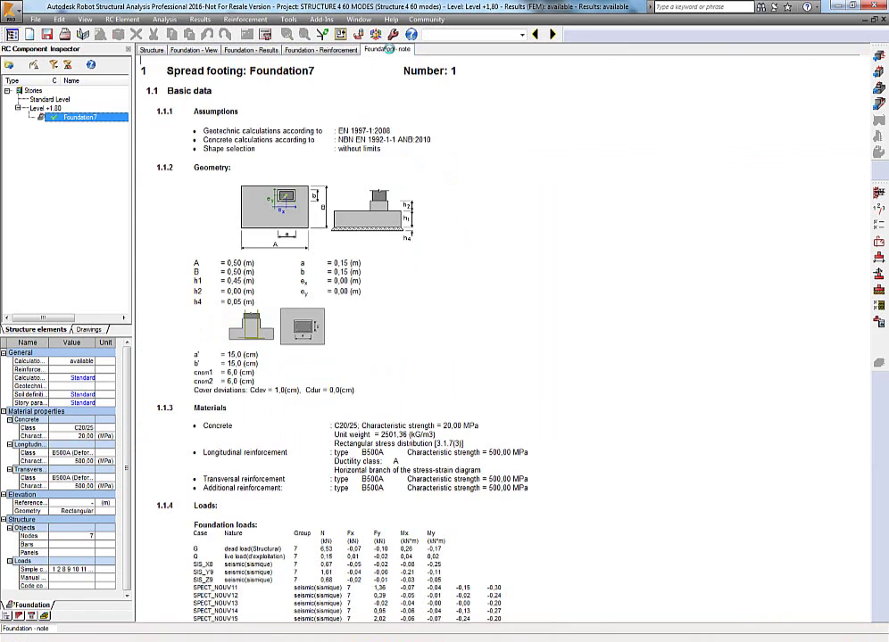
{"action": "scroll", "coordinate": [388, 264], "scroll_direction": "down", "scroll_amount": 15}
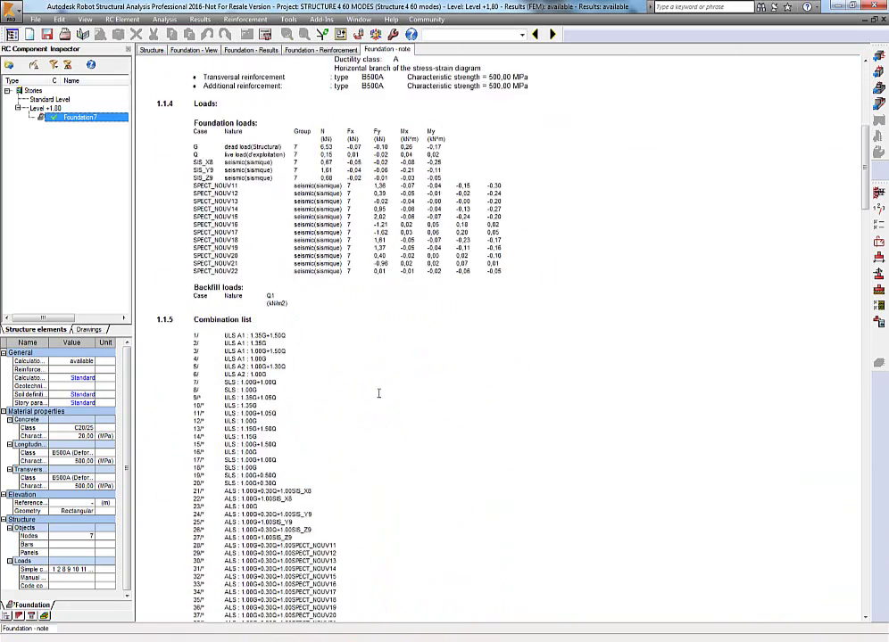
{"action": "scroll", "coordinate": [379, 393], "scroll_direction": "down", "scroll_amount": 12}
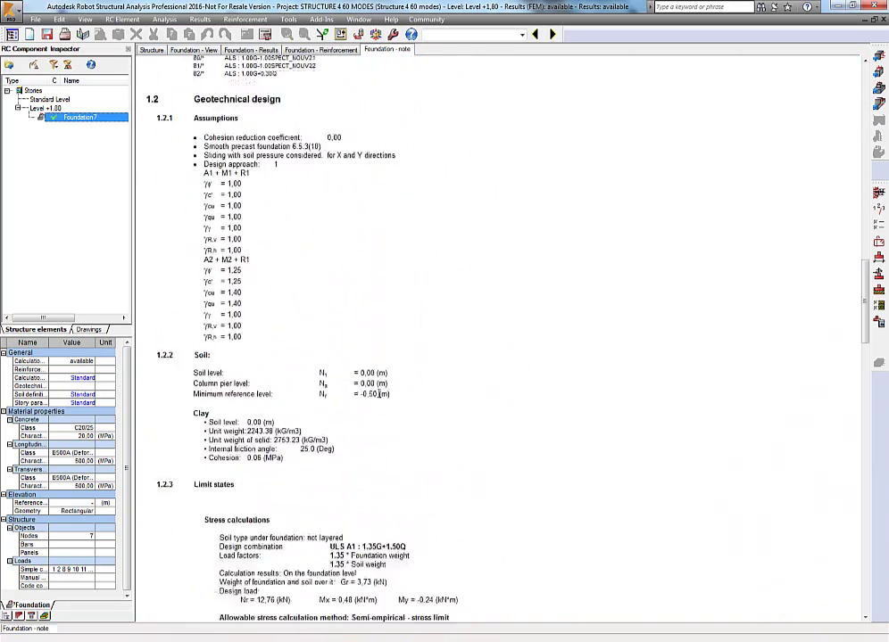
{"action": "scroll", "coordinate": [378, 393], "scroll_direction": "down", "scroll_amount": 12}
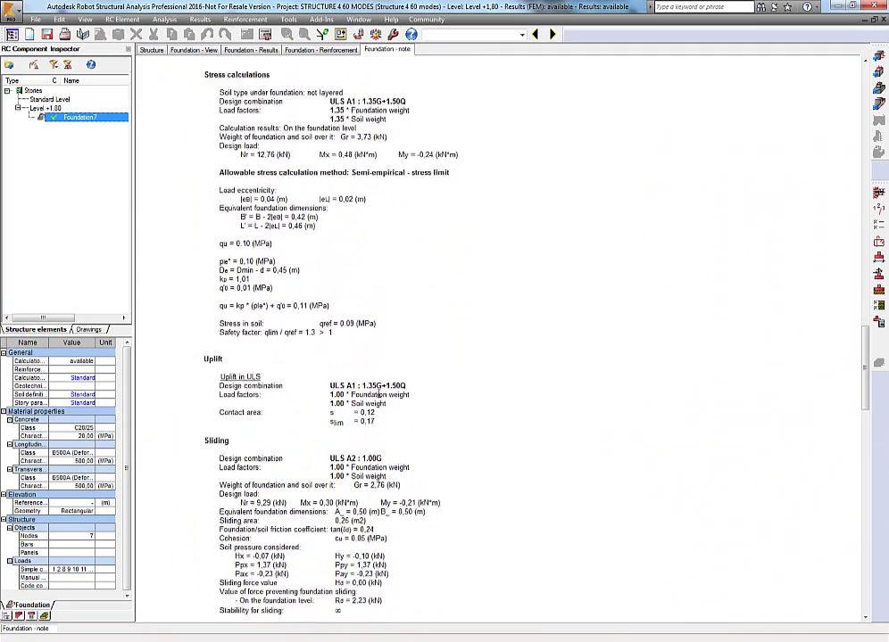
{"action": "scroll", "coordinate": [378, 393], "scroll_direction": "down", "scroll_amount": 8}
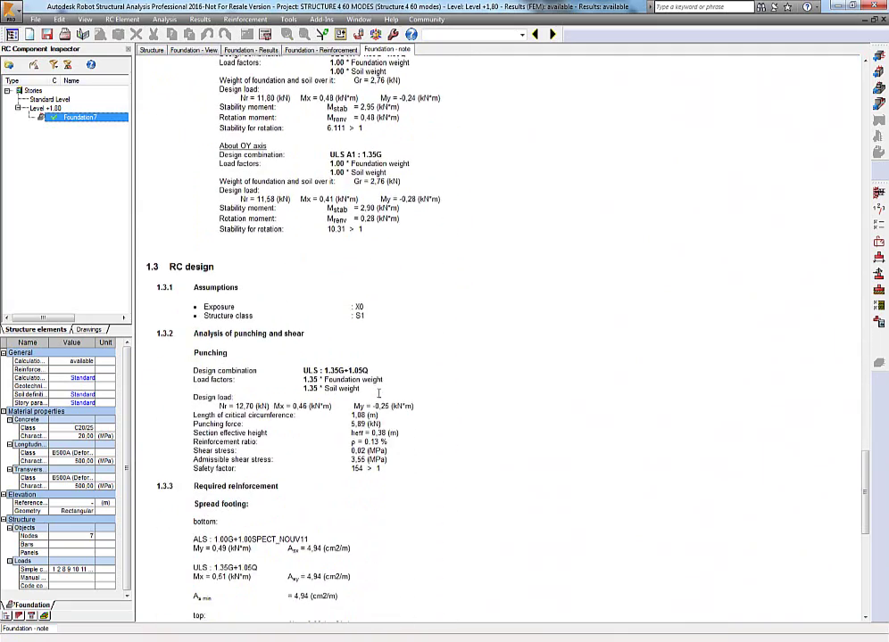
{"action": "scroll", "coordinate": [379, 394], "scroll_direction": "down", "scroll_amount": 8}
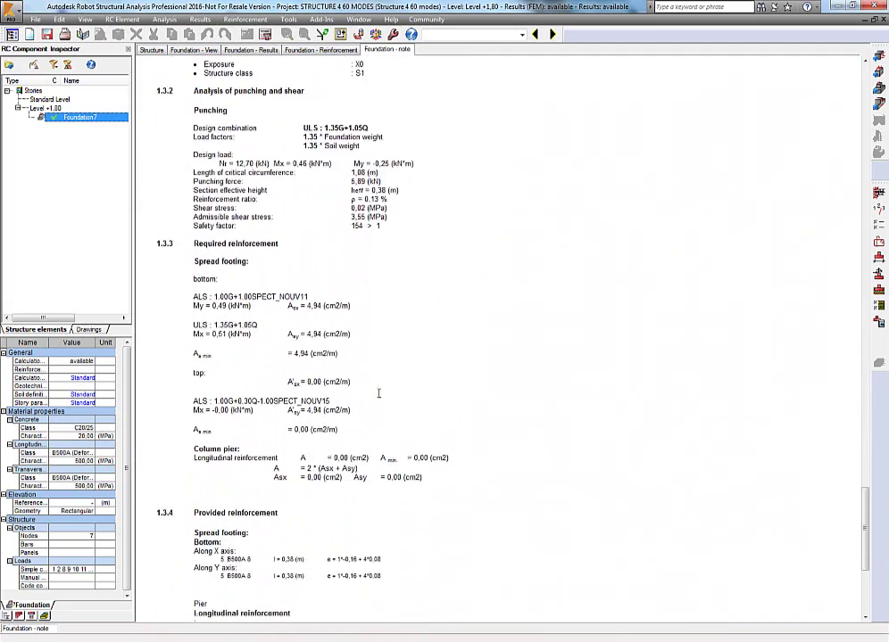
Step: Generate the spread footing's calculation note, save a screen capture labelled Footing with current numerical values, and close the note
{"action": "left_click", "coordinate": [225, 20]}
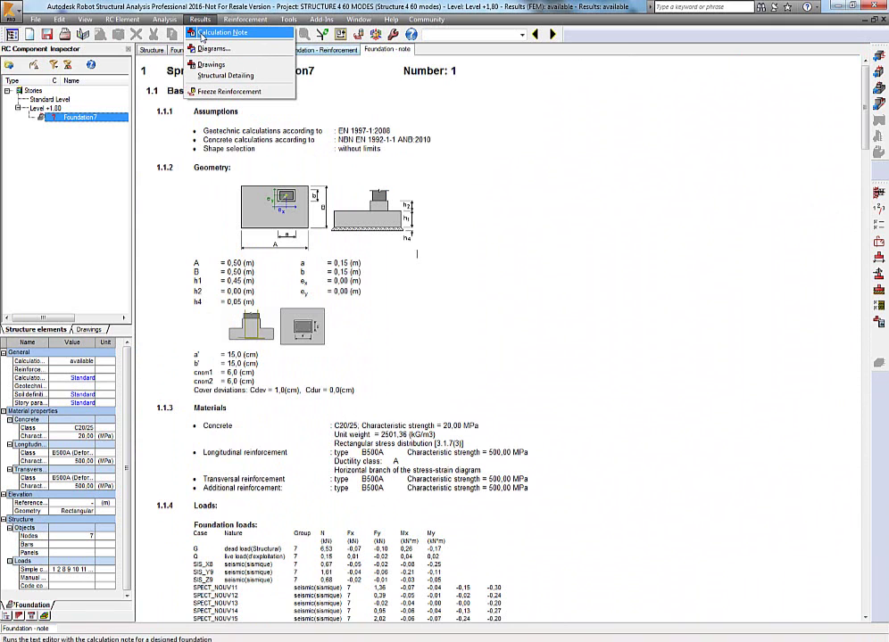
{"action": "left_click", "coordinate": [202, 33]}
{"action": "left_click", "coordinate": [418, 444]}
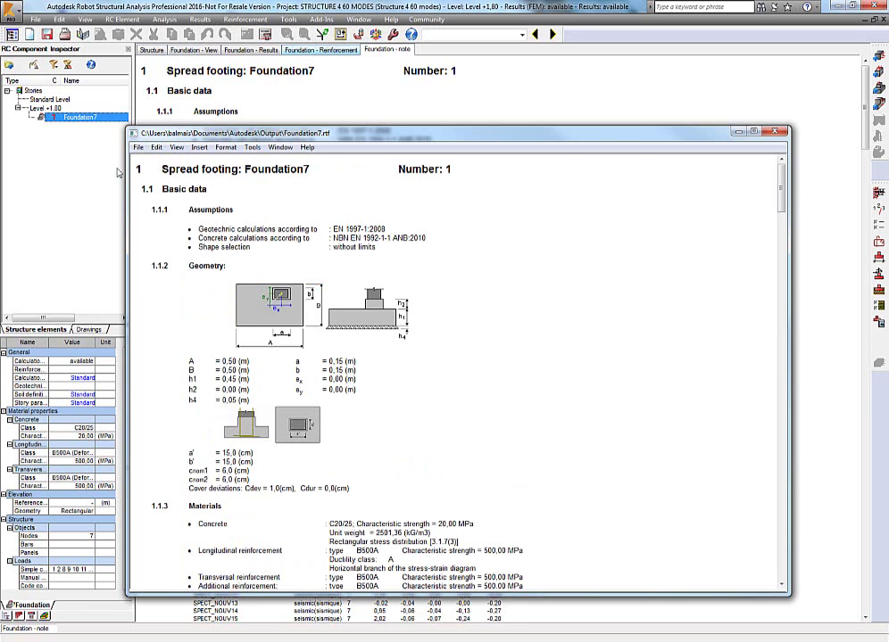
{"action": "left_click", "coordinate": [138, 147]}
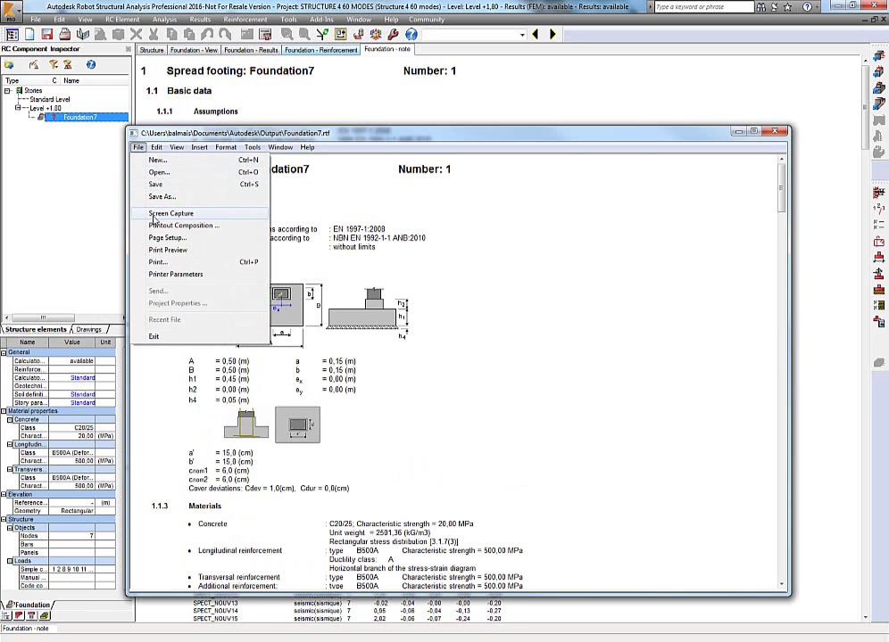
{"action": "left_click", "coordinate": [155, 215]}
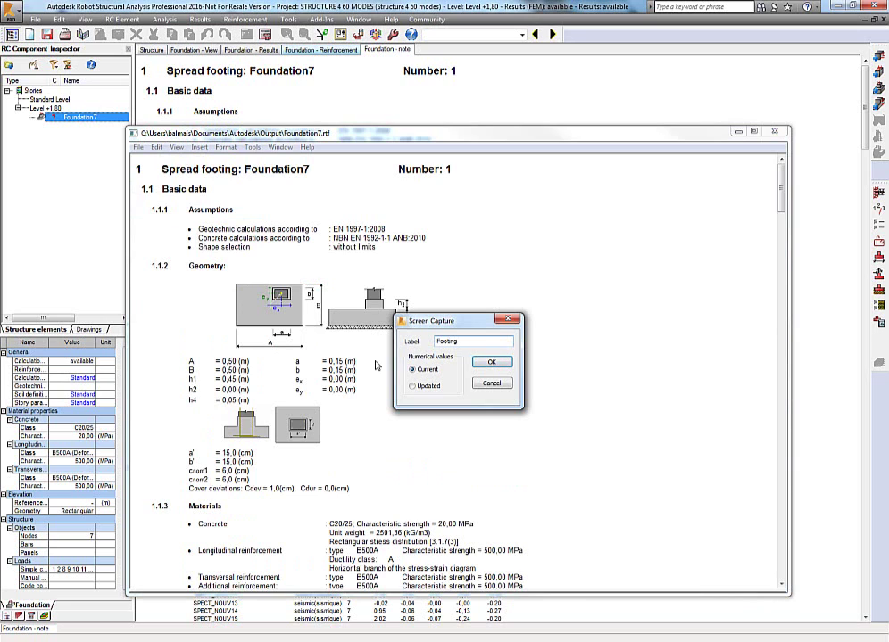
{"action": "key", "text": "Return"}
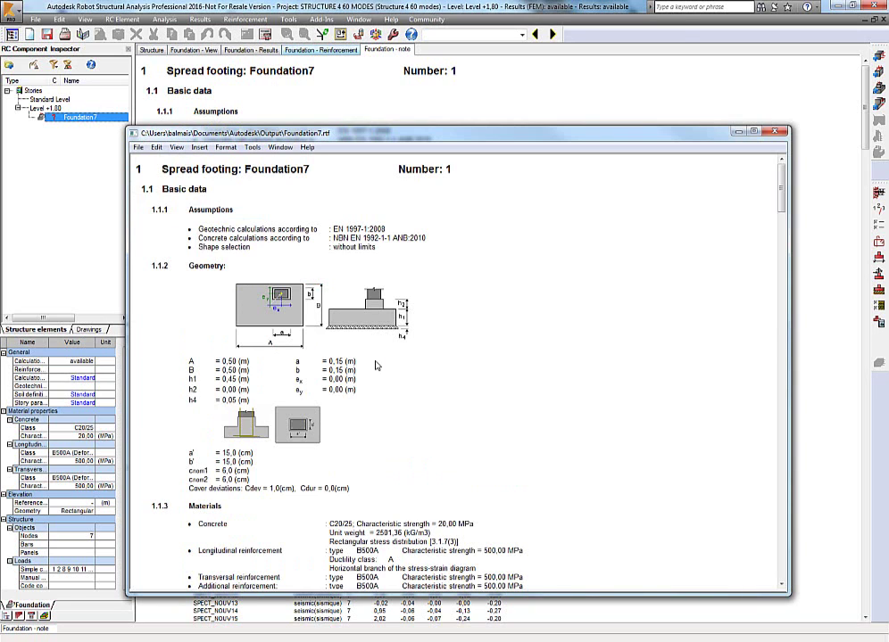
{"action": "left_click", "coordinate": [775, 131]}
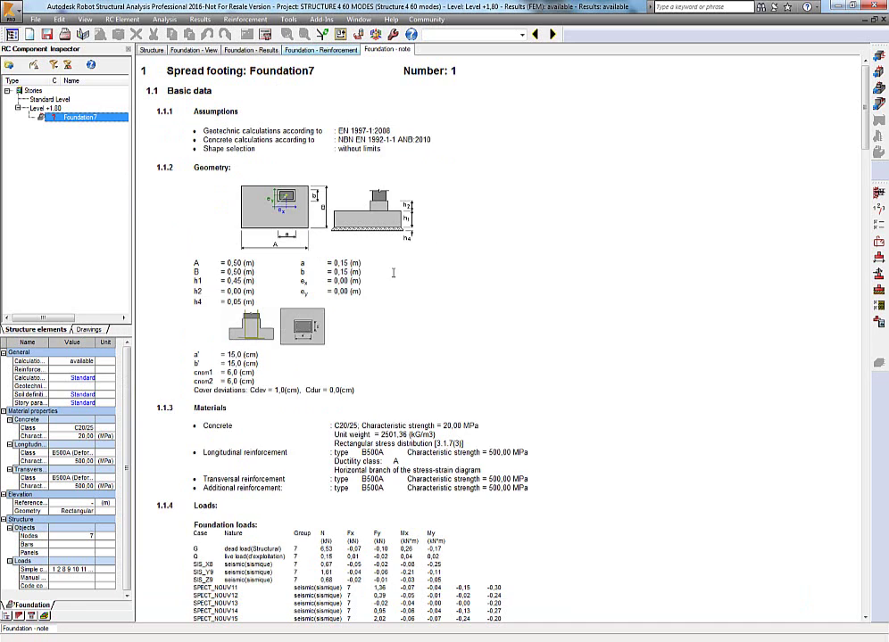
Step: Return to the structure model, select bar 25, the 20x50 concrete beam, and start its provided reinforcement design as an RC beam
{"action": "left_click", "coordinate": [294, 51]}
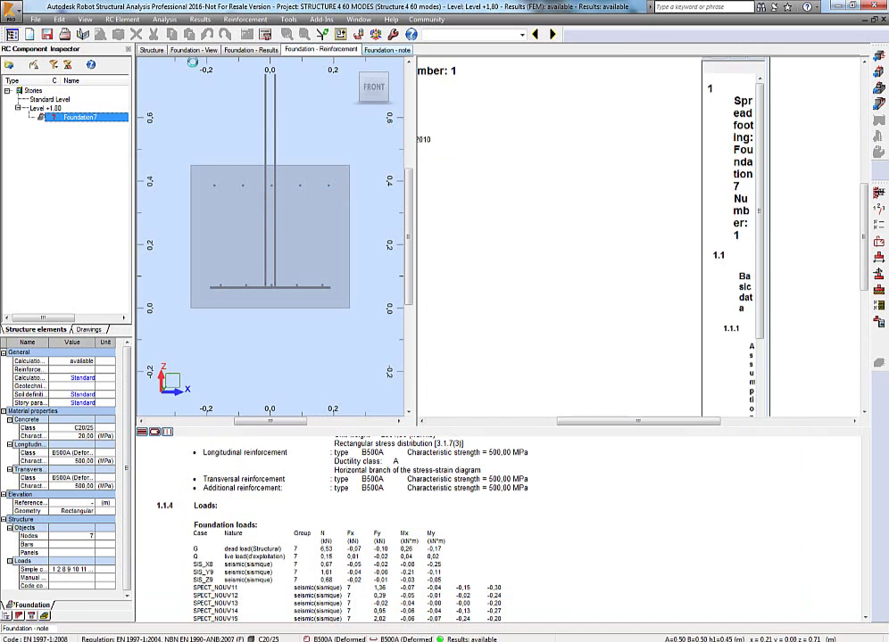
{"action": "left_click", "coordinate": [151, 50]}
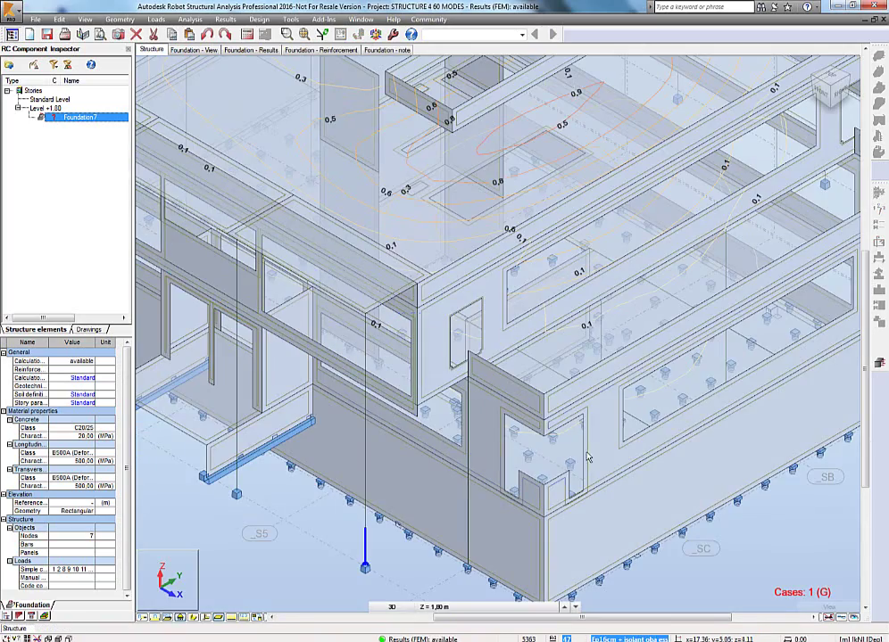
{"action": "scroll", "coordinate": [539, 449], "scroll_direction": "up", "scroll_amount": 2}
{"action": "middle_click_drag", "start_coordinate": [540, 449], "coordinate": [371, 386]}
{"action": "scroll", "coordinate": [371, 387], "scroll_direction": "up", "scroll_amount": 5}
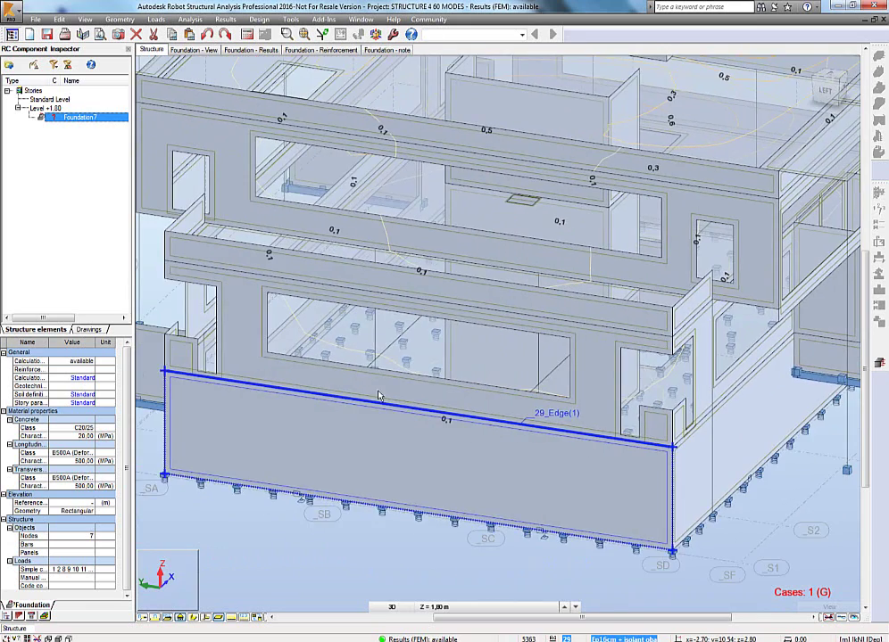
{"action": "scroll", "coordinate": [373, 360], "scroll_direction": "up", "scroll_amount": 3}
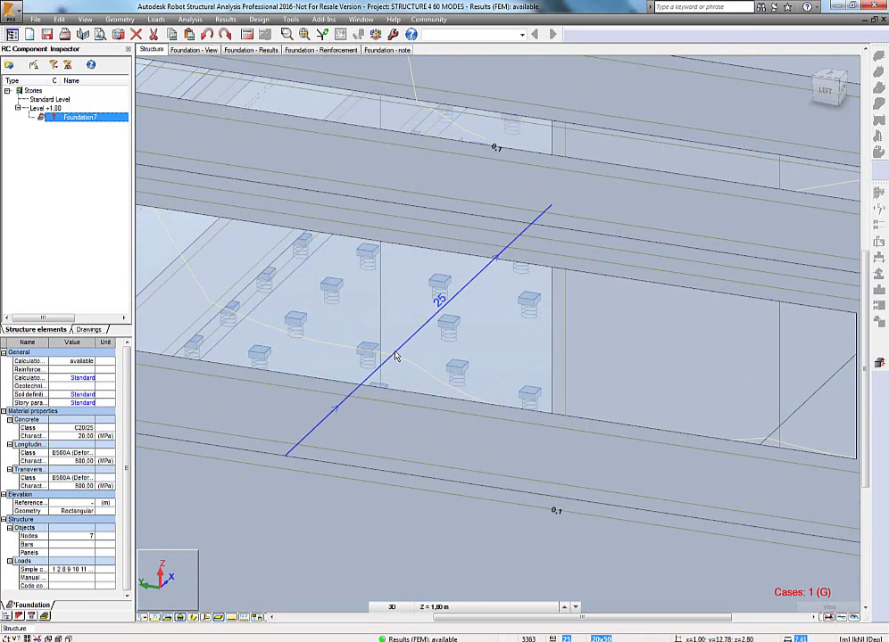
{"action": "left_click", "coordinate": [226, 19]}
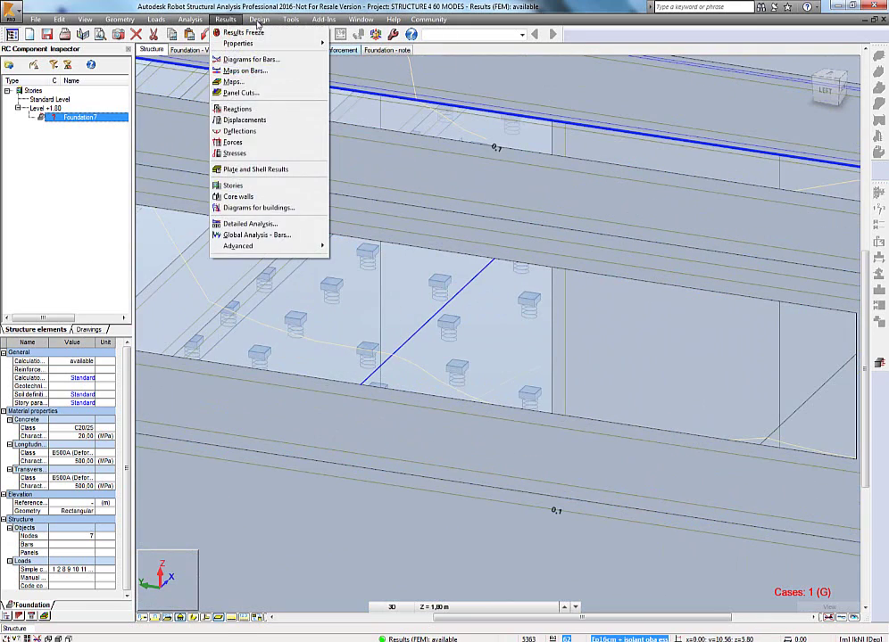
{"action": "mouse_move", "coordinate": [259, 19]}
{"action": "left_click", "coordinate": [268, 136]}
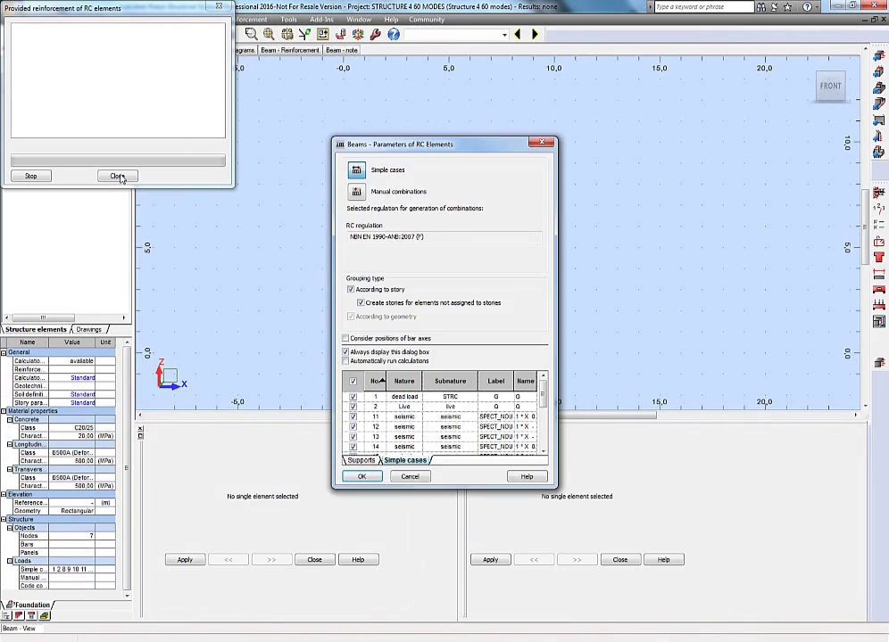
Step: Review the beam's supports and simple load cases, accept the RC element parameters, and calculate the beam
{"action": "left_click", "coordinate": [360, 460]}
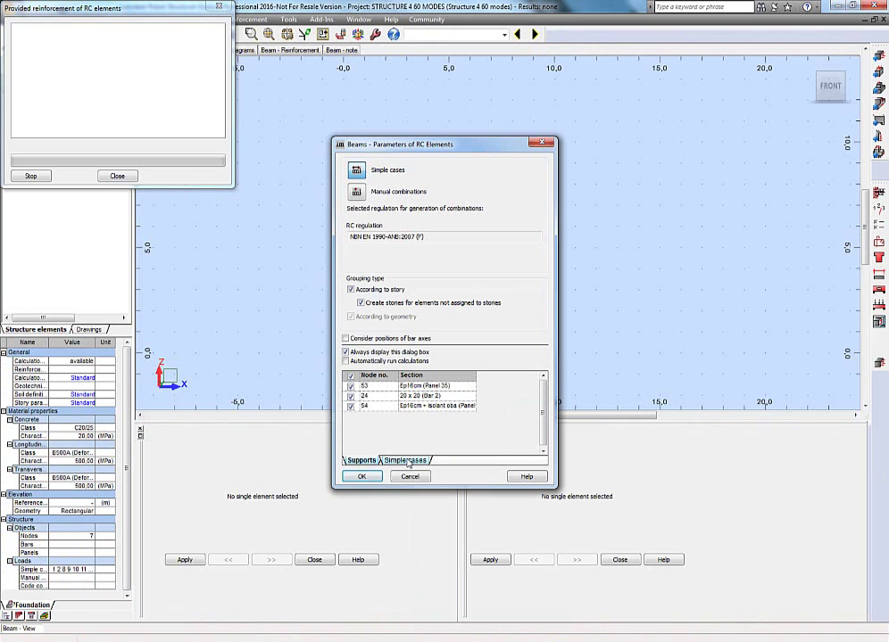
{"action": "left_click", "coordinate": [405, 460]}
{"action": "left_click", "coordinate": [360, 477]}
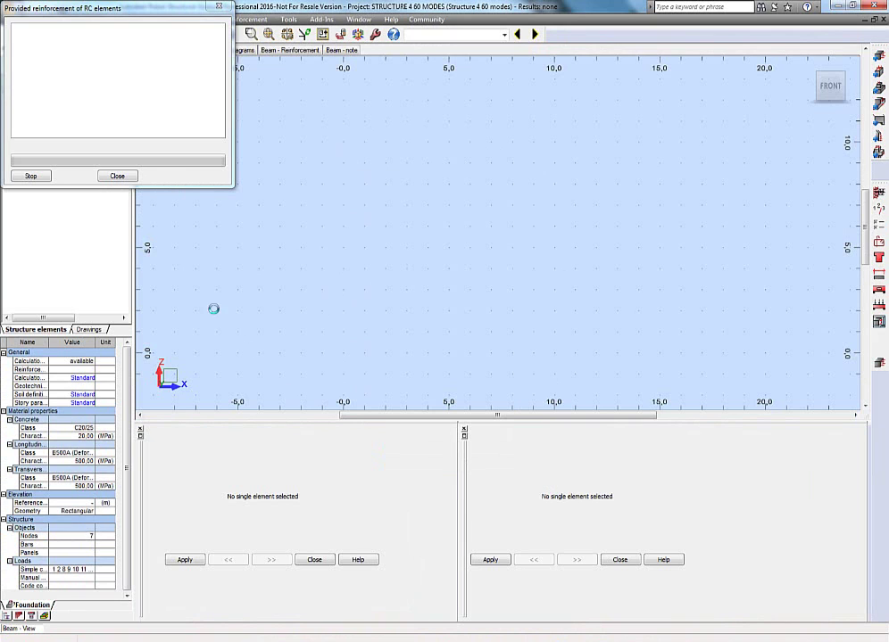
{"action": "left_click", "coordinate": [117, 176]}
{"action": "left_click", "coordinate": [392, 152]}
{"action": "left_click", "coordinate": [230, 36]}
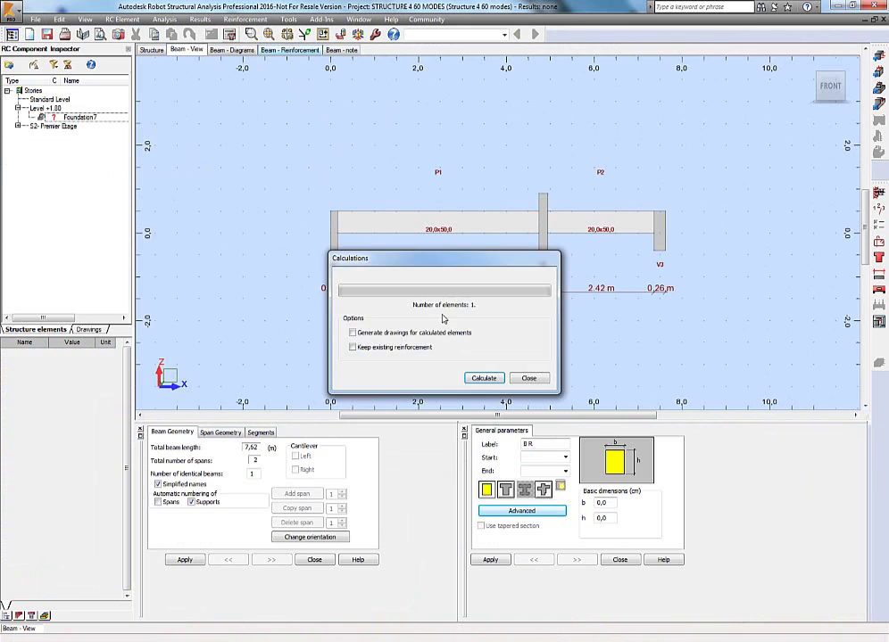
{"action": "left_click", "coordinate": [482, 378]}
Step: Examine the calculated beam's reinforcement layout, ULS bending moment and shear diagrams, and note
{"action": "left_click", "coordinate": [287, 49]}
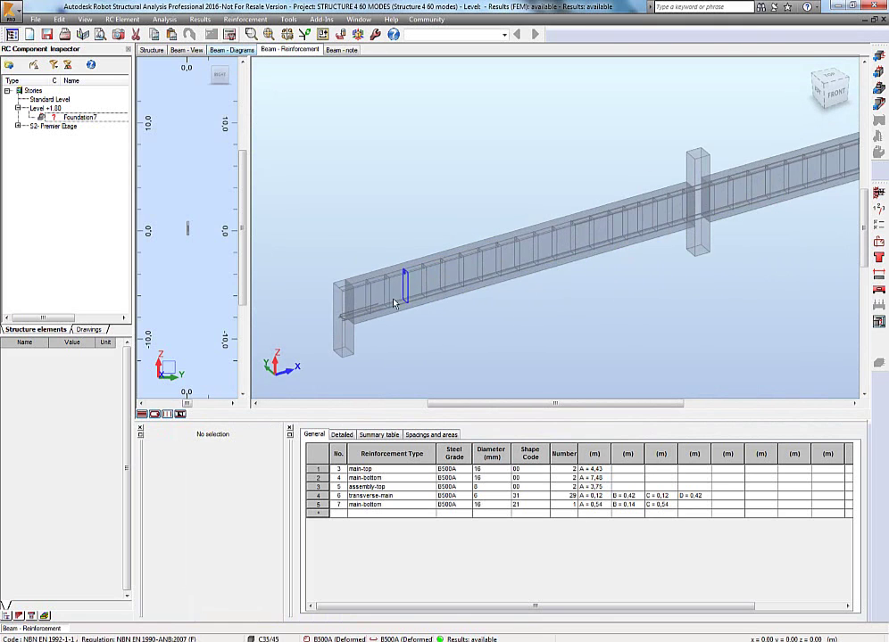
{"action": "left_click", "coordinate": [231, 50]}
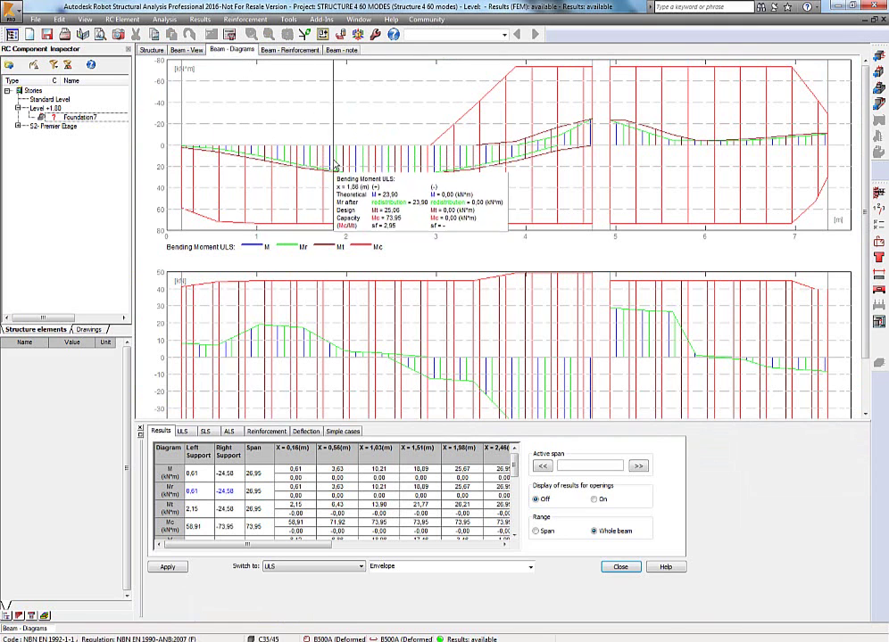
{"action": "left_click", "coordinate": [340, 49]}
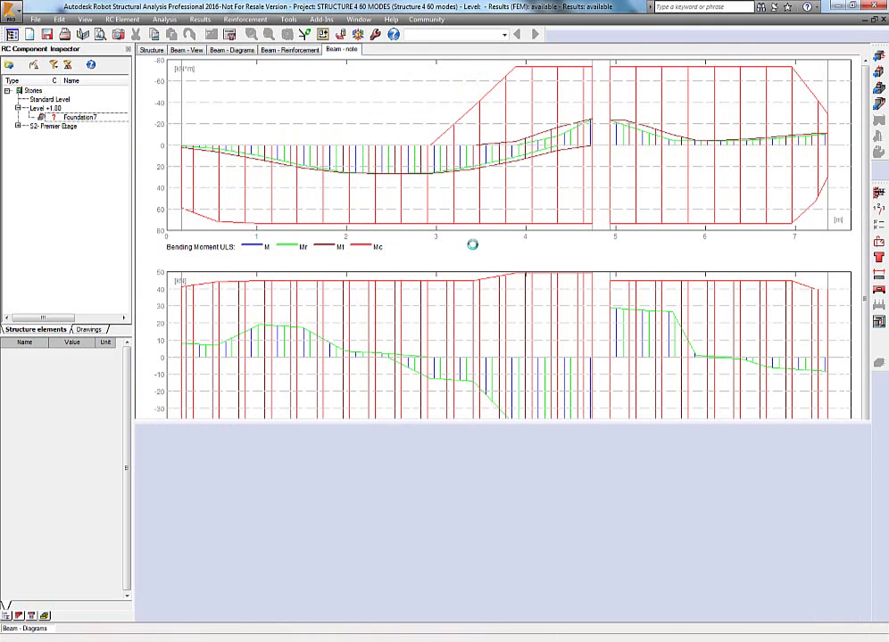
{"action": "scroll", "coordinate": [829, 340], "scroll_direction": "down", "scroll_amount": 1}
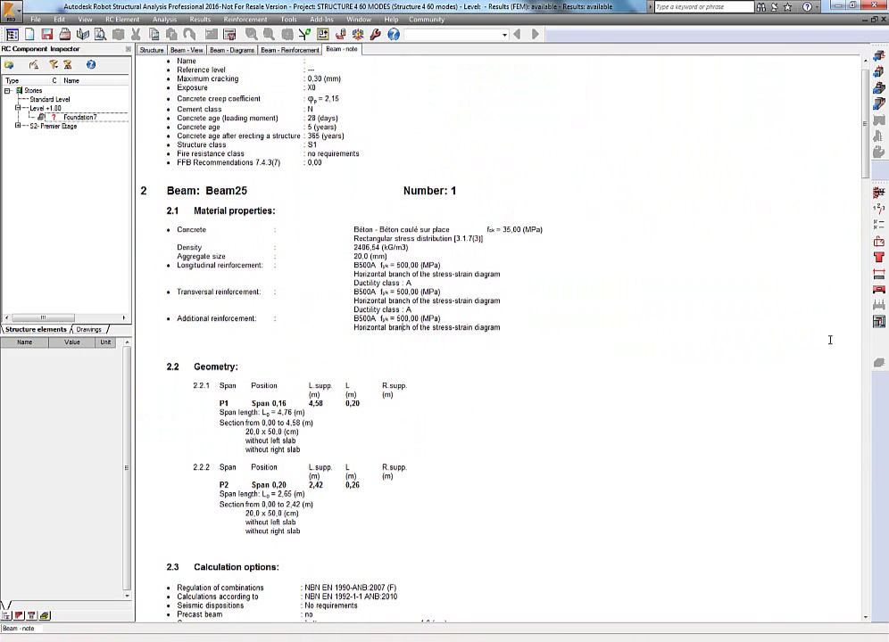
Step: Generate the final drawings of Beam25 and page through the two sheets
{"action": "left_click", "coordinate": [877, 322]}
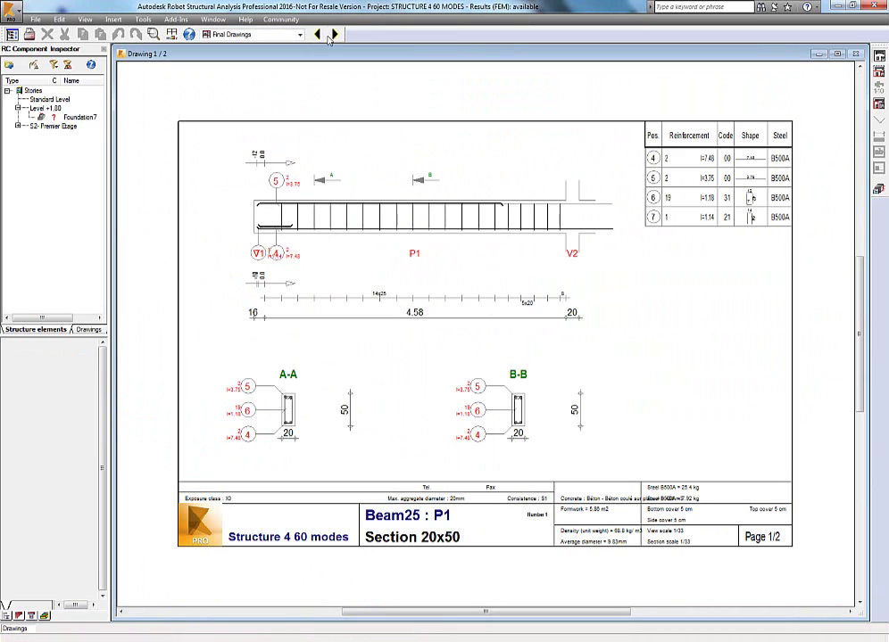
{"action": "left_click", "coordinate": [332, 35]}
{"action": "left_click", "coordinate": [317, 34]}
{"action": "left_click", "coordinate": [261, 34]}
{"action": "left_click", "coordinate": [64, 359]}
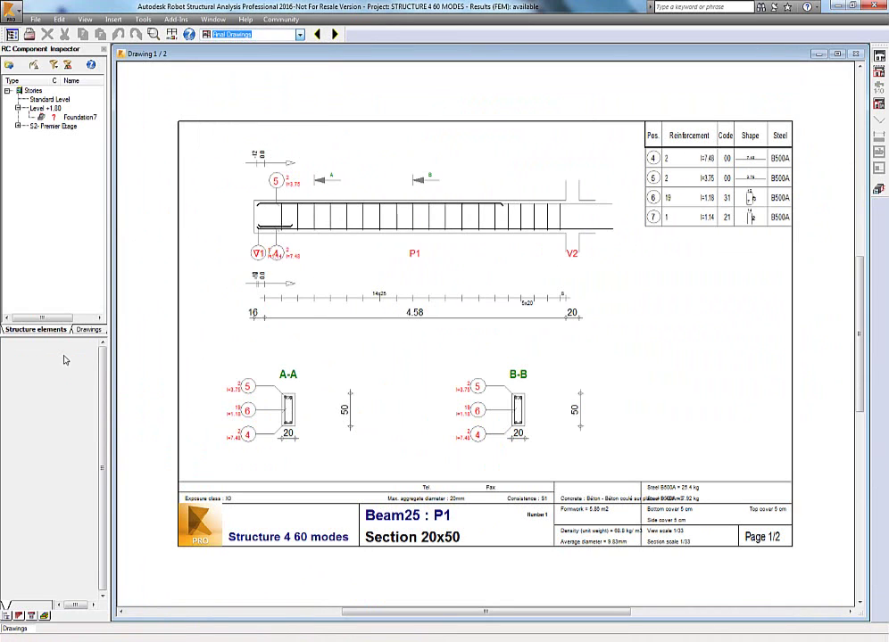
Step: Reopen Beam25 from the S2- Premier Etage level and generate its calculation note
{"action": "left_click", "coordinate": [18, 126]}
{"action": "double_click", "coordinate": [60, 136]}
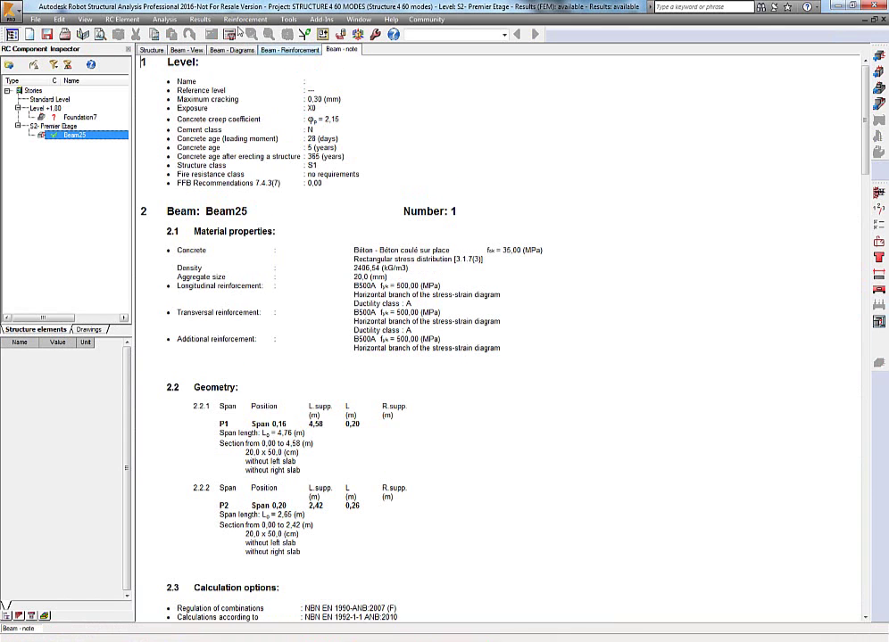
{"action": "left_click", "coordinate": [200, 19]}
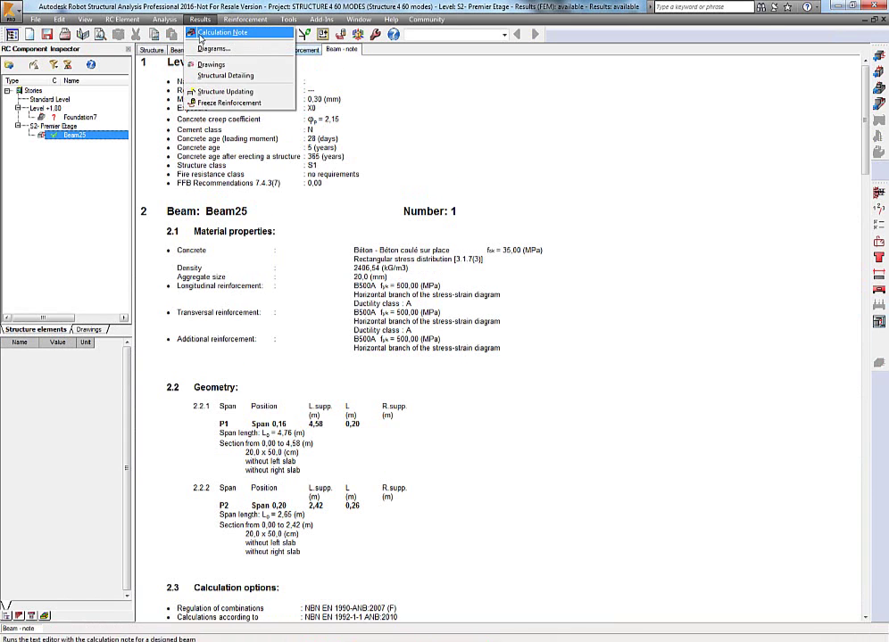
{"action": "left_click", "coordinate": [219, 31]}
{"action": "left_click", "coordinate": [412, 424]}
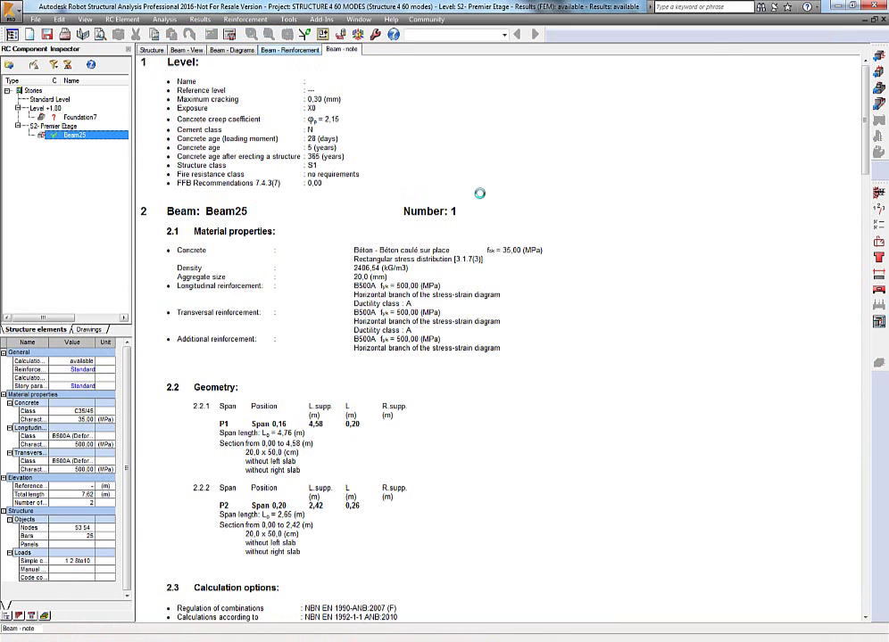
Step: Capture the beam's calculation note for the report under the label beam 1, with current numerical values, and close the note
{"action": "left_click", "coordinate": [56, 64]}
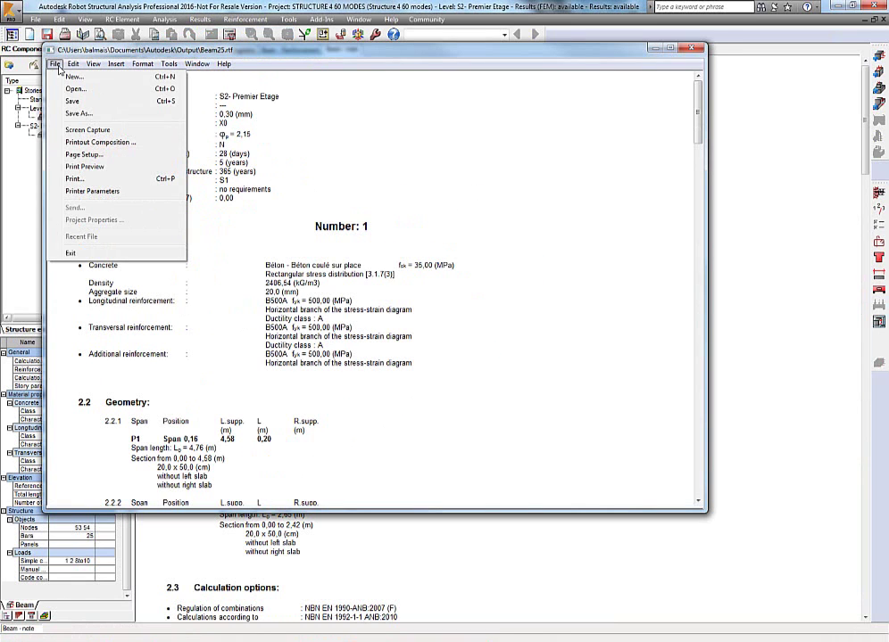
{"action": "left_click", "coordinate": [80, 130]}
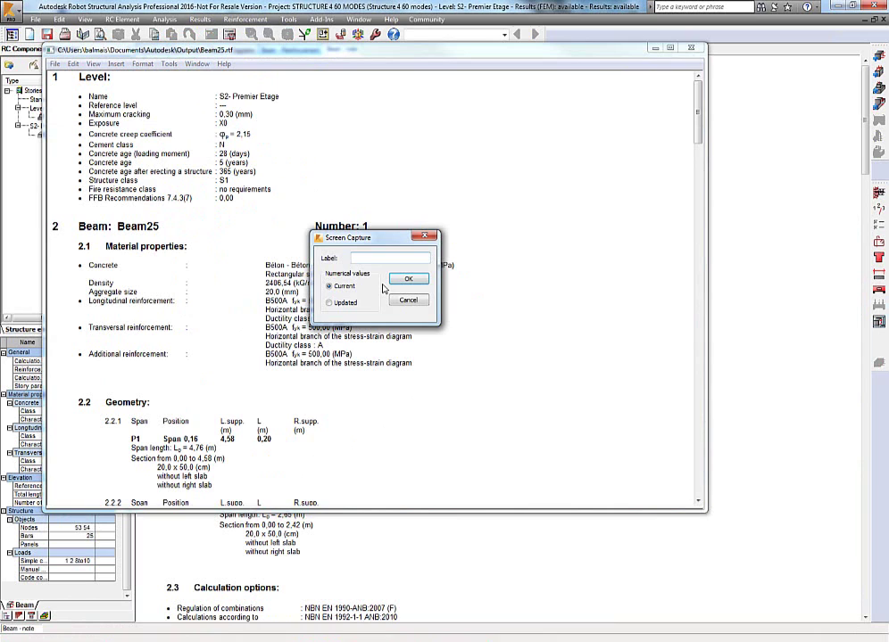
{"action": "type", "text": "beam 1"}
{"action": "left_click", "coordinate": [408, 278]}
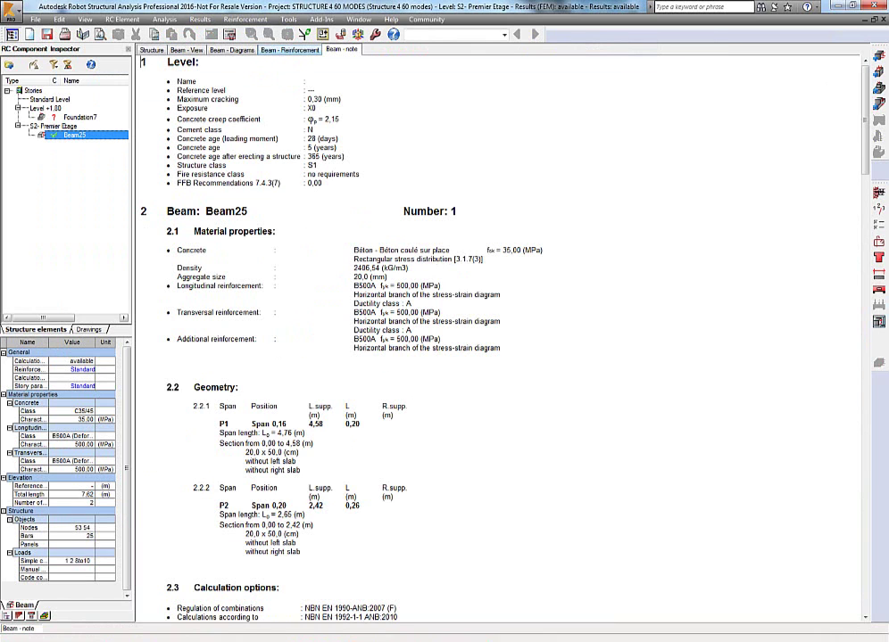
Step: Look through the stored RC drawings, steel connections and results preparation inspectors, and return to the Object Inspector
{"action": "left_click", "coordinate": [93, 329]}
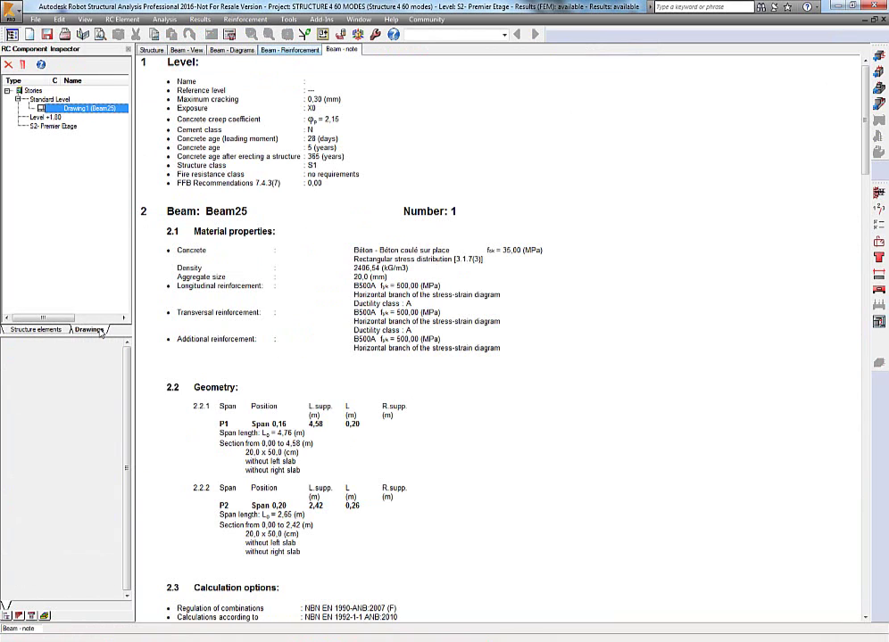
{"action": "left_click", "coordinate": [35, 329]}
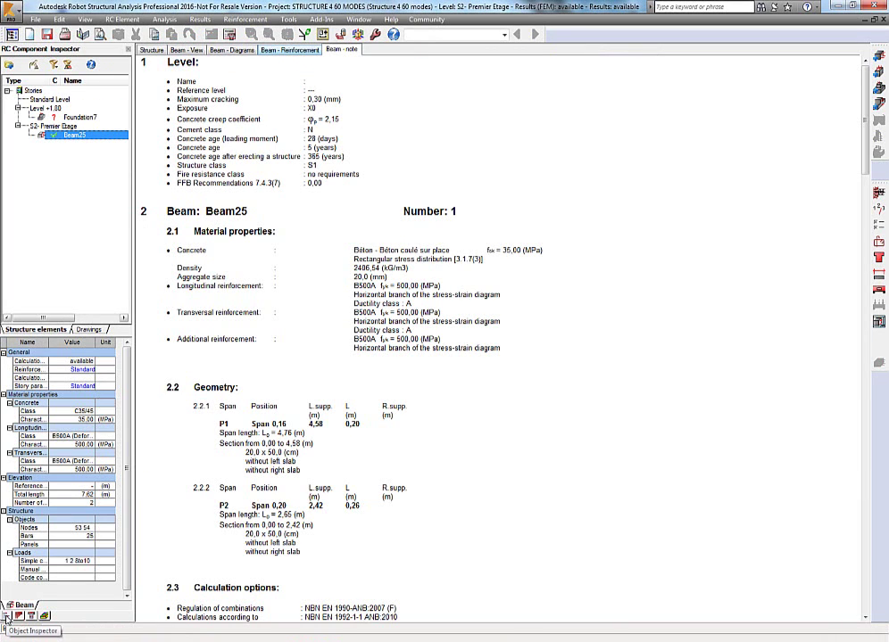
{"action": "left_click", "coordinate": [31, 616]}
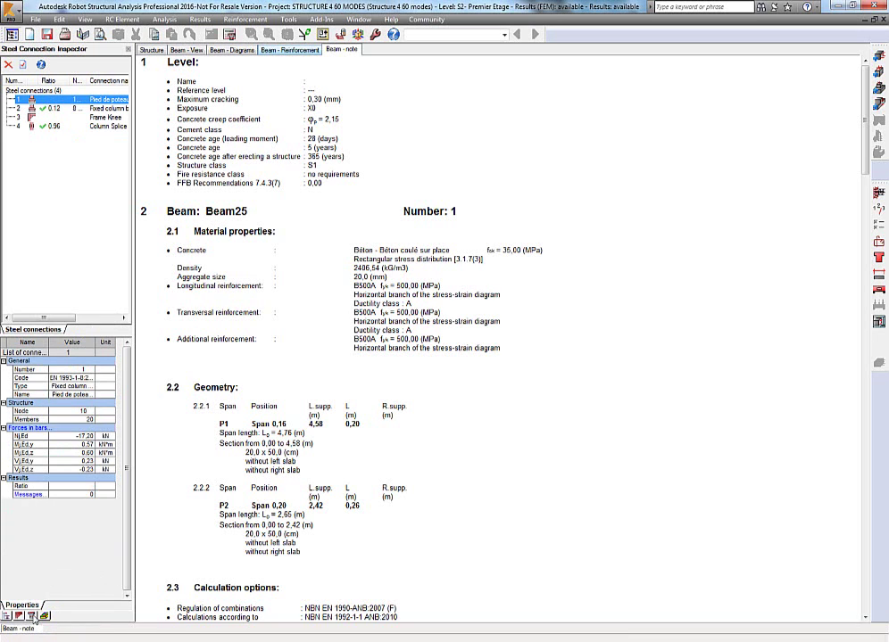
{"action": "left_click", "coordinate": [32, 618]}
{"action": "left_click", "coordinate": [45, 617]}
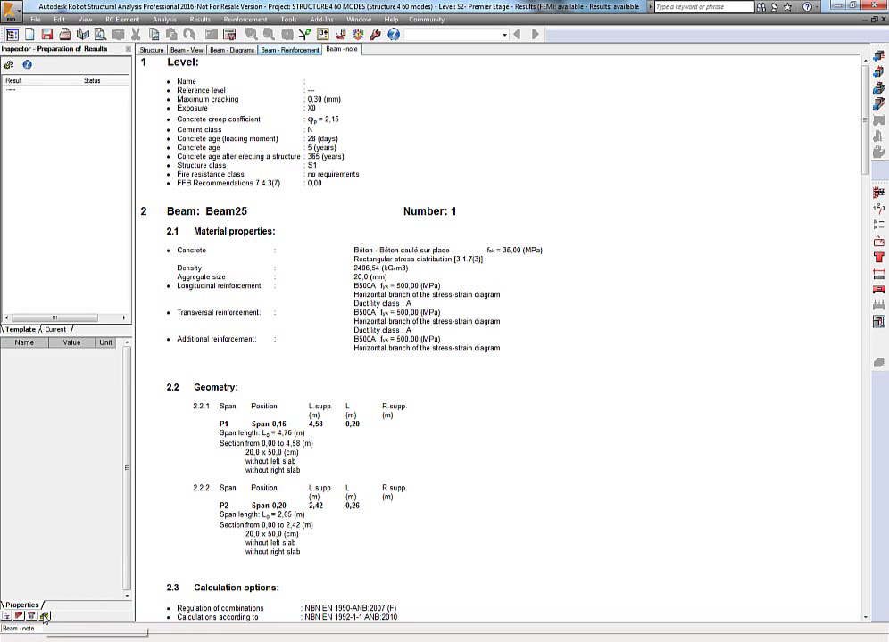
{"action": "left_click", "coordinate": [7, 618]}
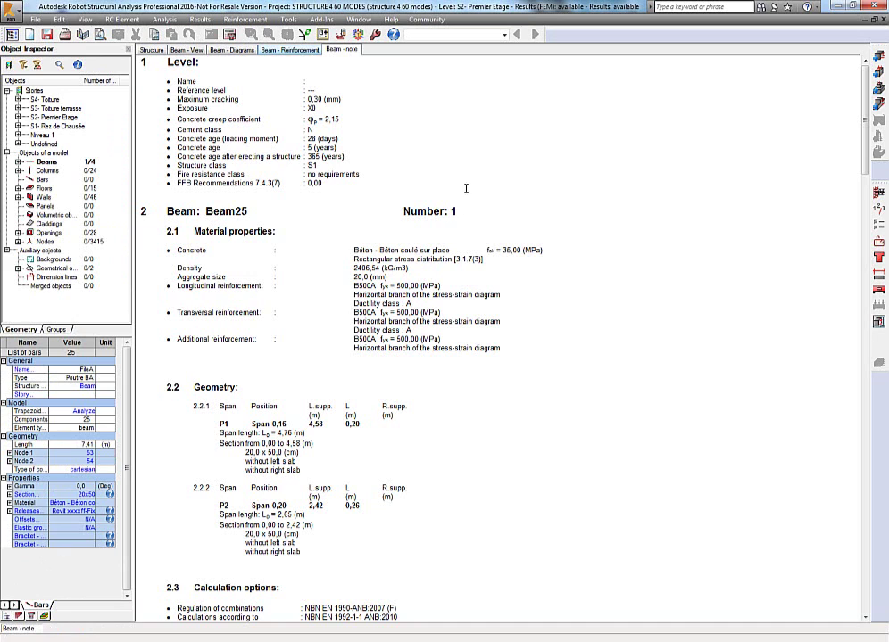
Step: Switch to the structure model's Geometry layout and open the printout composition
{"action": "left_click", "coordinate": [434, 35]}
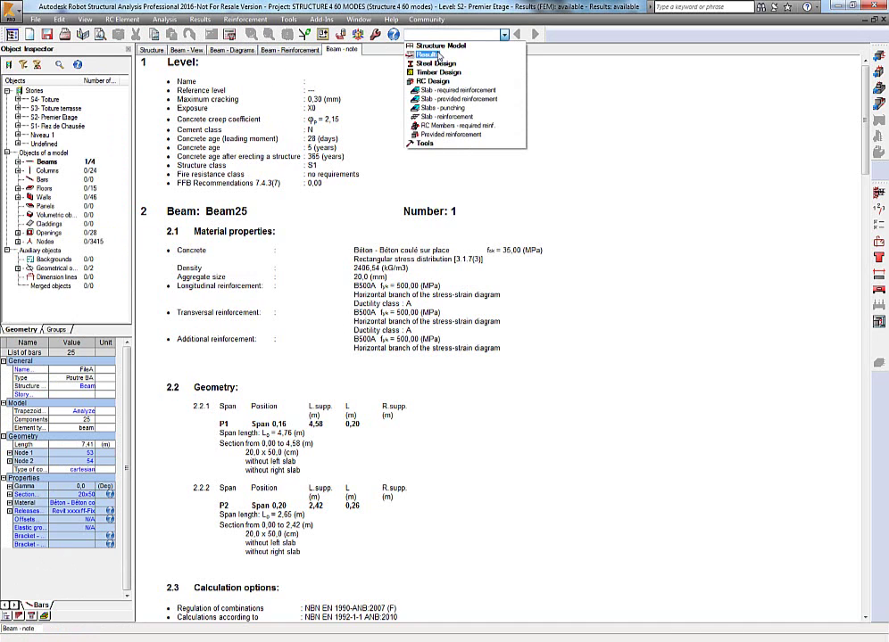
{"action": "left_click", "coordinate": [439, 56]}
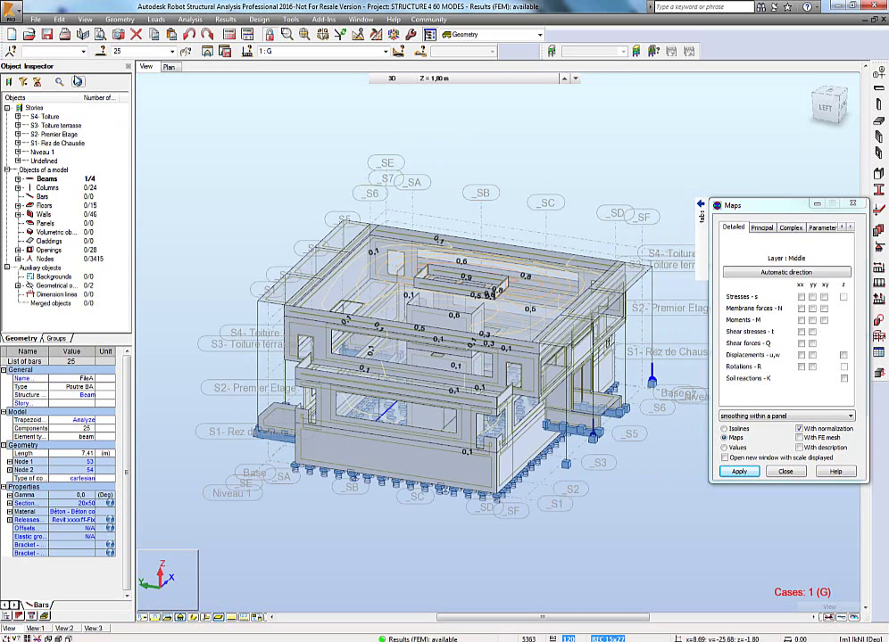
{"action": "left_click", "coordinate": [34, 19]}
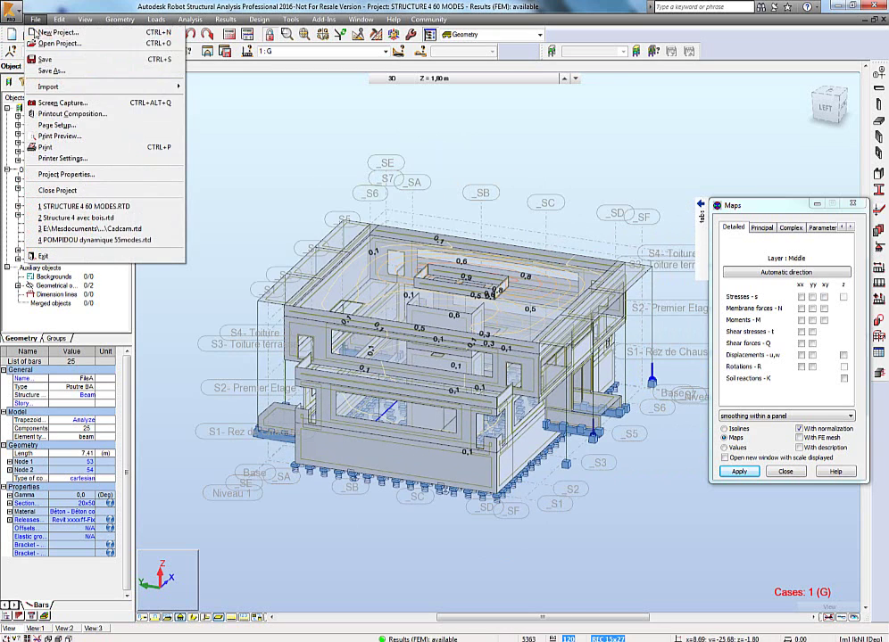
{"action": "left_click", "coordinate": [76, 114]}
{"action": "left_click", "coordinate": [464, 347]}
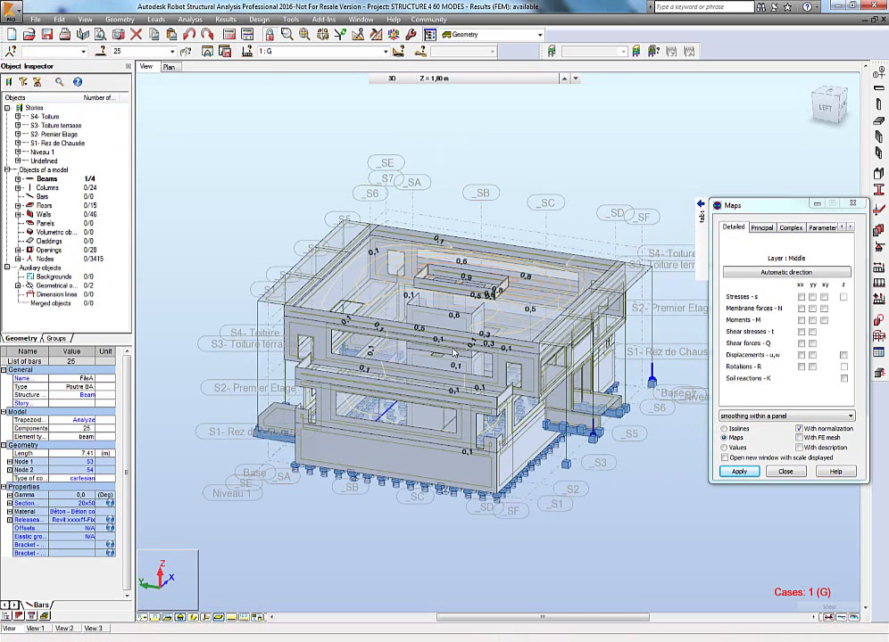
Step: Add the standard Structure View and all screen captures, from 3d 1th level through beam 1, to the report
{"action": "left_click", "coordinate": [26, 28]}
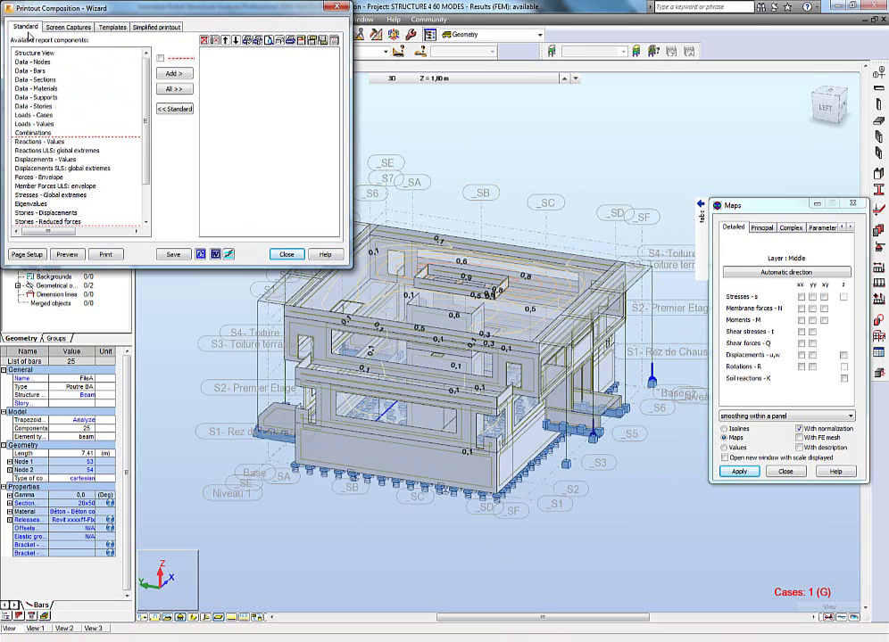
{"action": "left_click", "coordinate": [48, 54]}
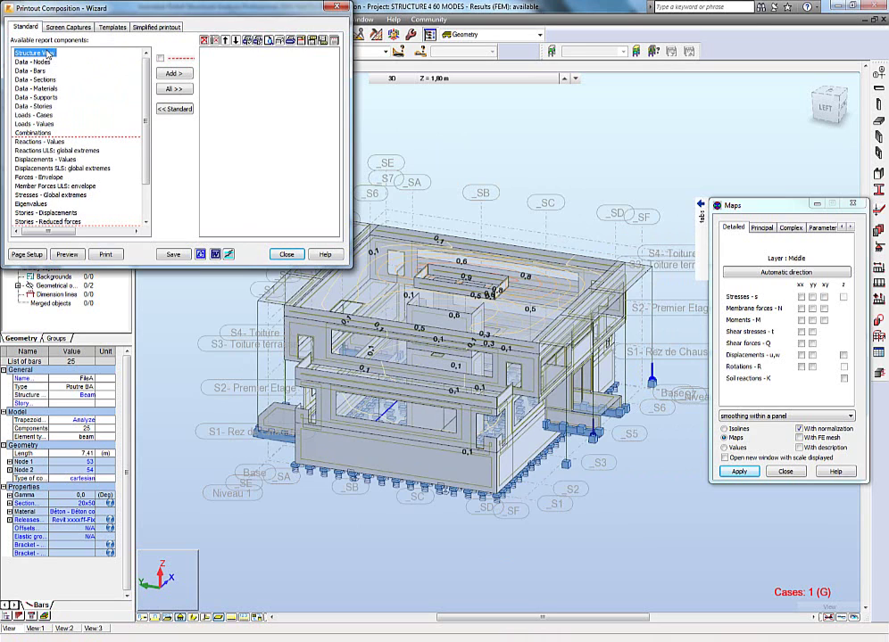
{"action": "left_click", "coordinate": [181, 76]}
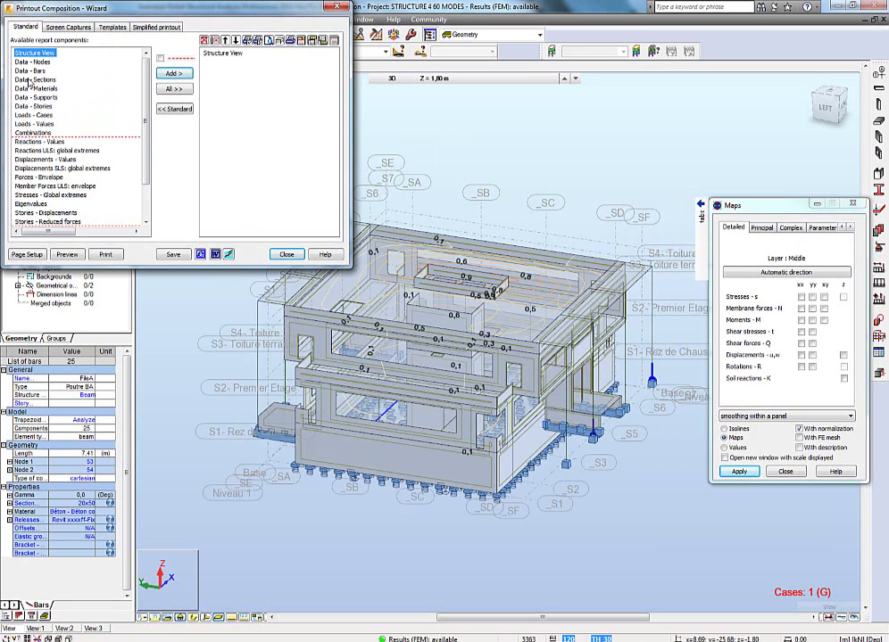
{"action": "left_click", "coordinate": [49, 28]}
{"action": "left_click", "coordinate": [34, 53]}
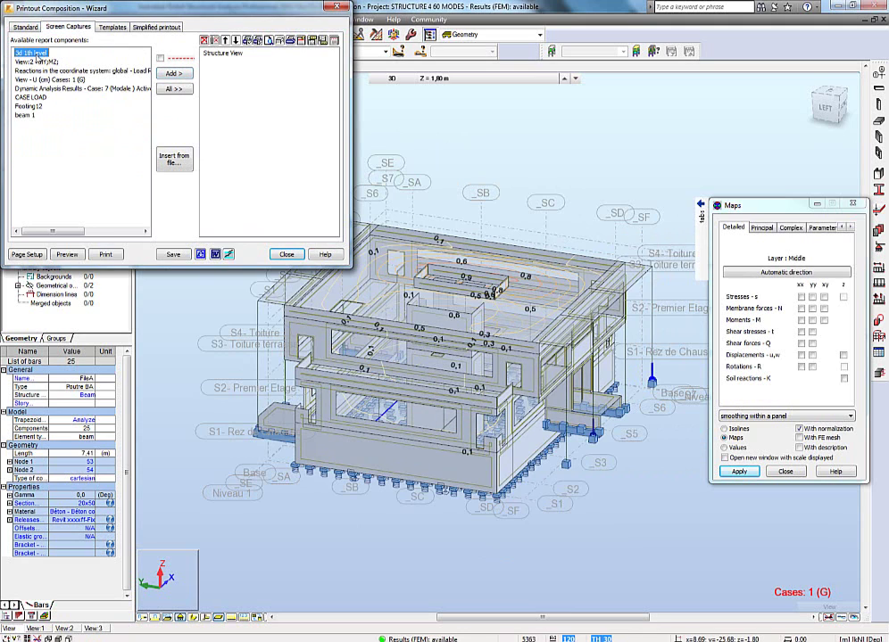
{"action": "left_click", "coordinate": [27, 115], "text": "shift"}
{"action": "left_click", "coordinate": [165, 75]}
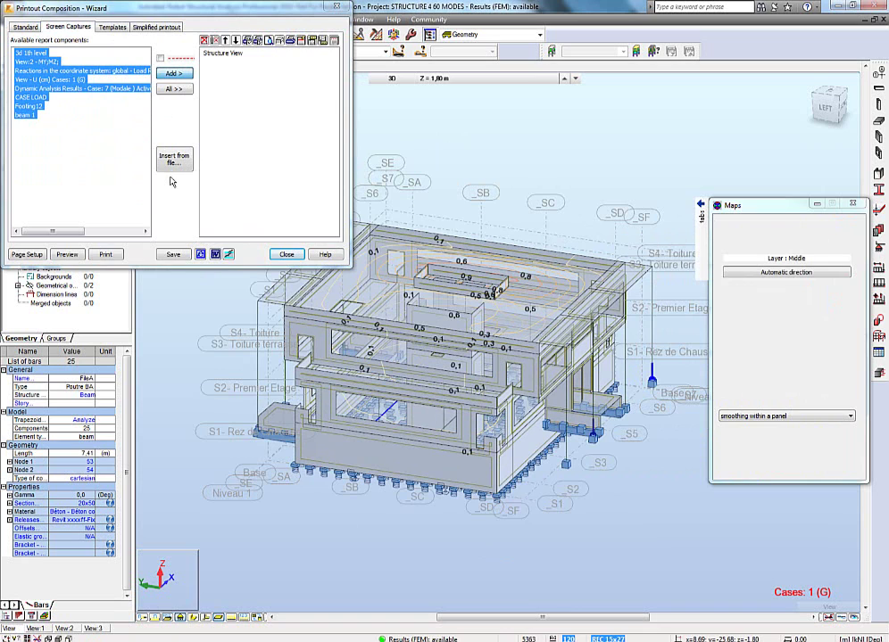
Step: Add the standard components Connection Verification and Member Verification to the end of the report
{"action": "left_click", "coordinate": [24, 28]}
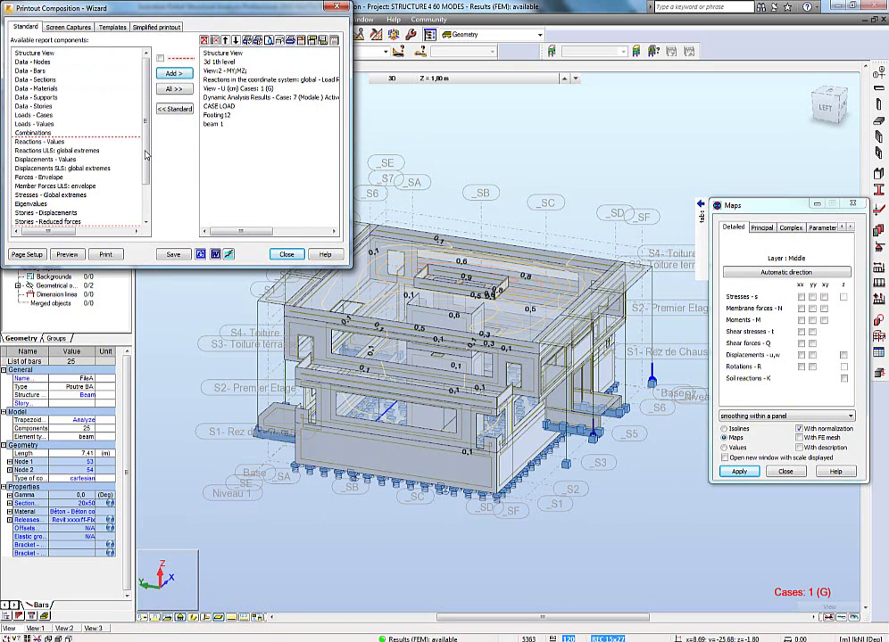
{"action": "scroll", "coordinate": [145, 154], "scroll_direction": "down", "scroll_amount": 2}
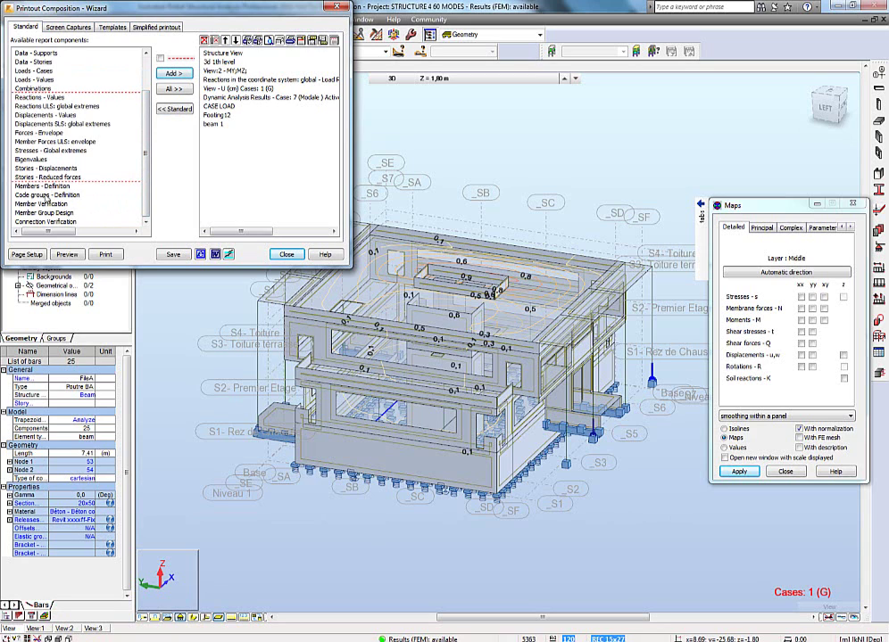
{"action": "left_click", "coordinate": [77, 195]}
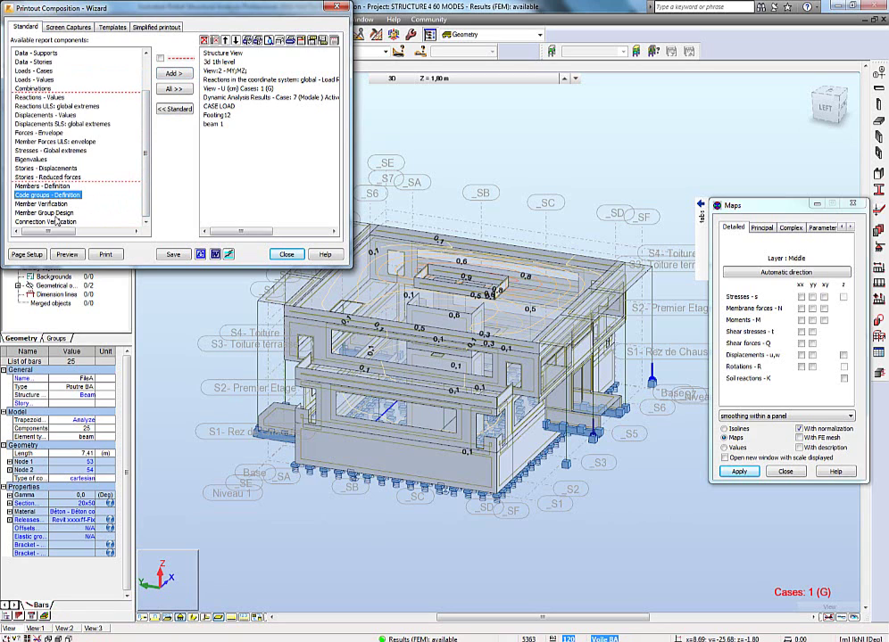
{"action": "left_click", "coordinate": [54, 222]}
{"action": "left_click", "coordinate": [175, 74]}
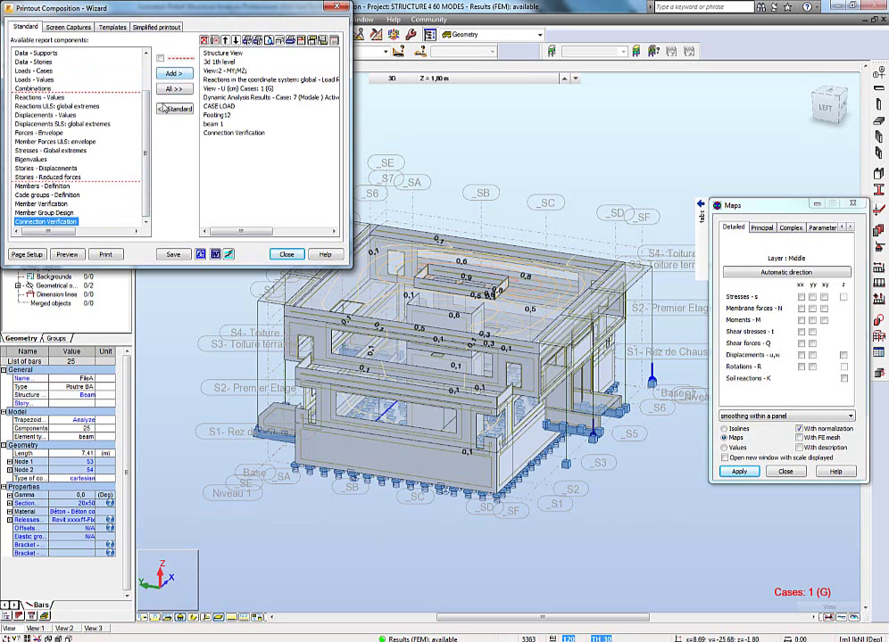
{"action": "left_click", "coordinate": [41, 204]}
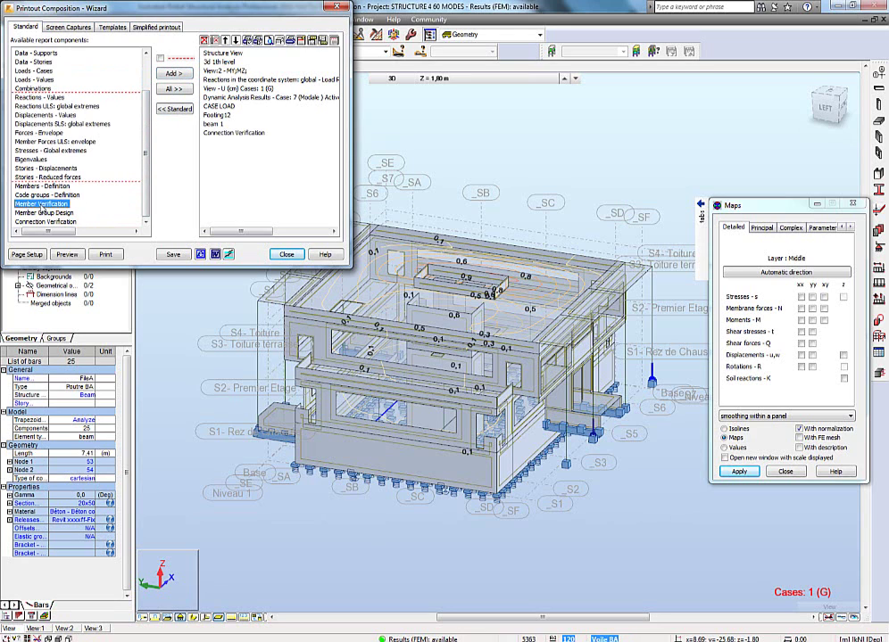
{"action": "left_click", "coordinate": [172, 75]}
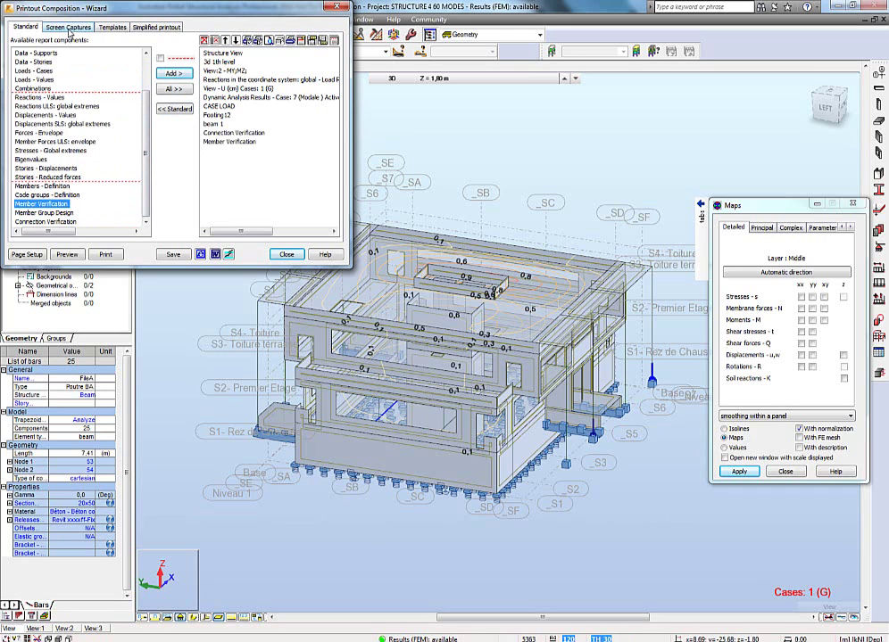
Step: Save the current composition as a new report template, named with the author's first name followed by type1
{"action": "left_click", "coordinate": [56, 28]}
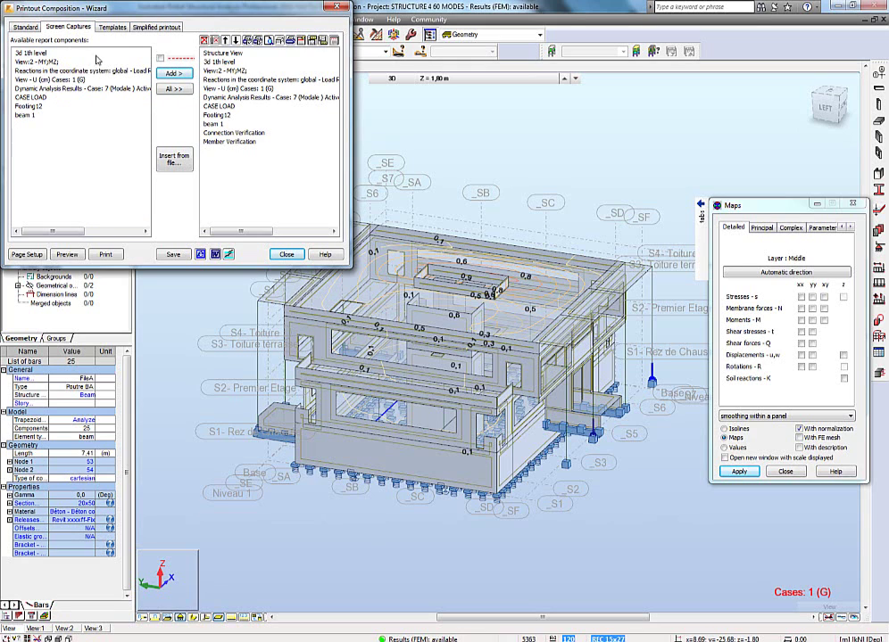
{"action": "left_click", "coordinate": [105, 27]}
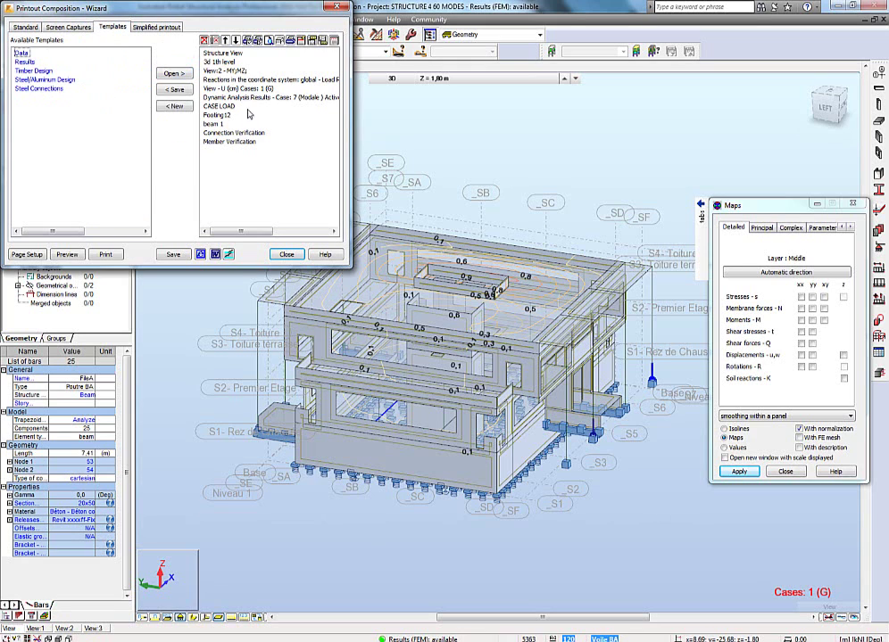
{"action": "left_click", "coordinate": [175, 106]}
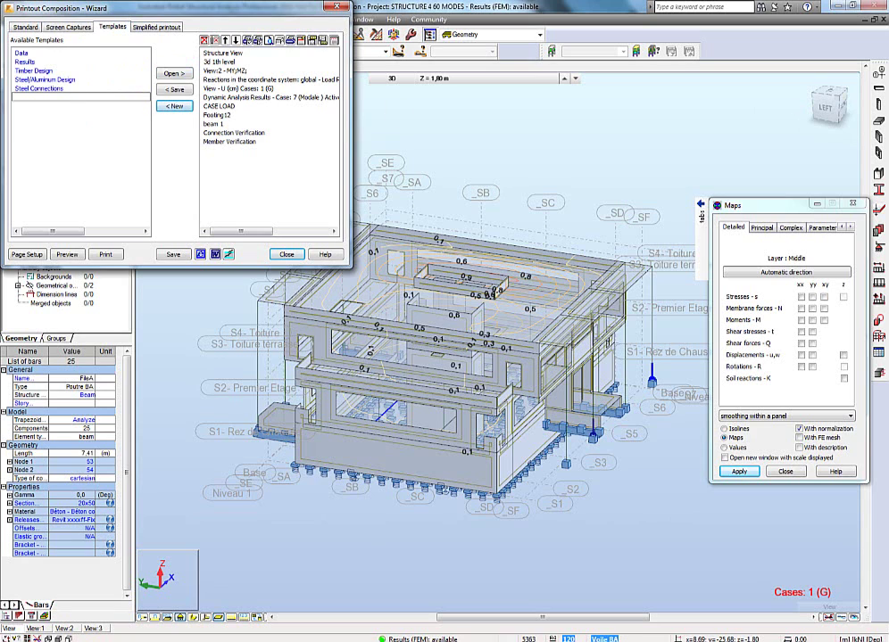
{"action": "left_click", "coordinate": [100, 99]}
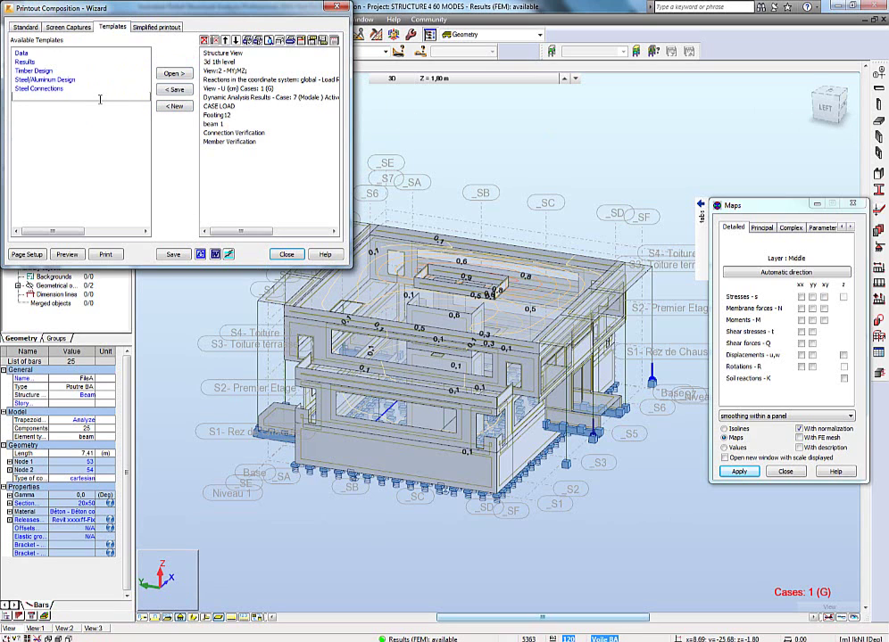
{"action": "type", "text": "Stephane type1"}
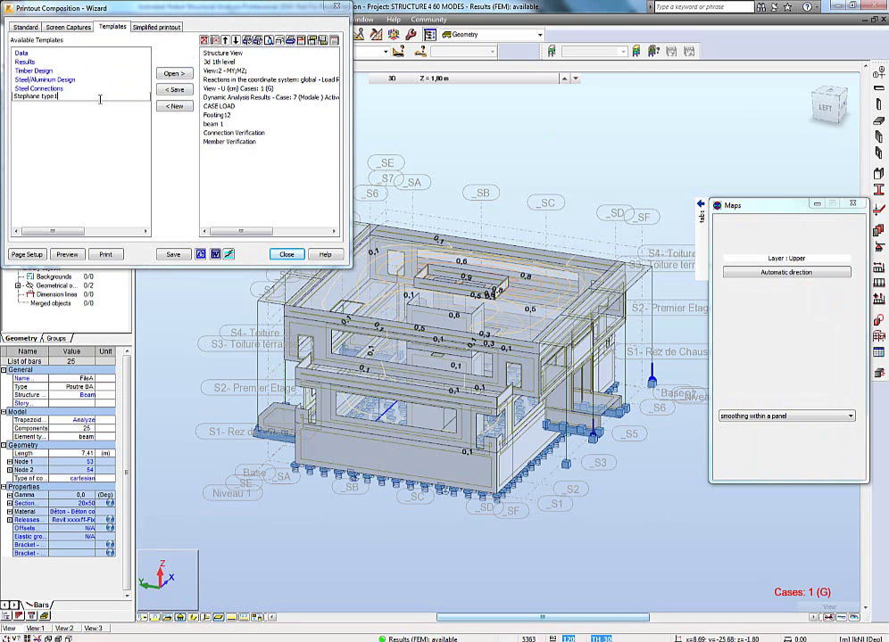
{"action": "key", "text": "Return"}
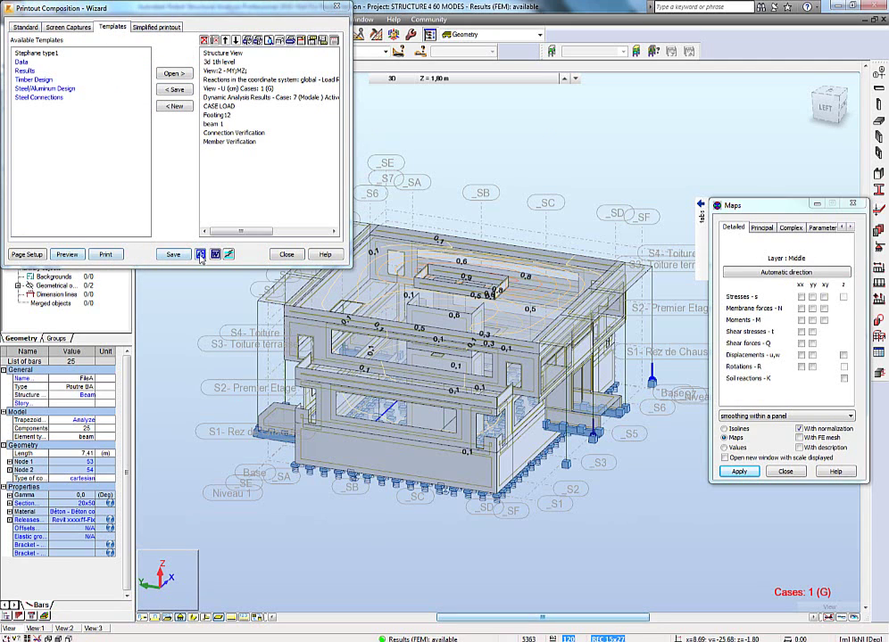
Step: Preview the composed report and advance to the page showing the MY;MZ view
{"action": "left_click", "coordinate": [25, 28]}
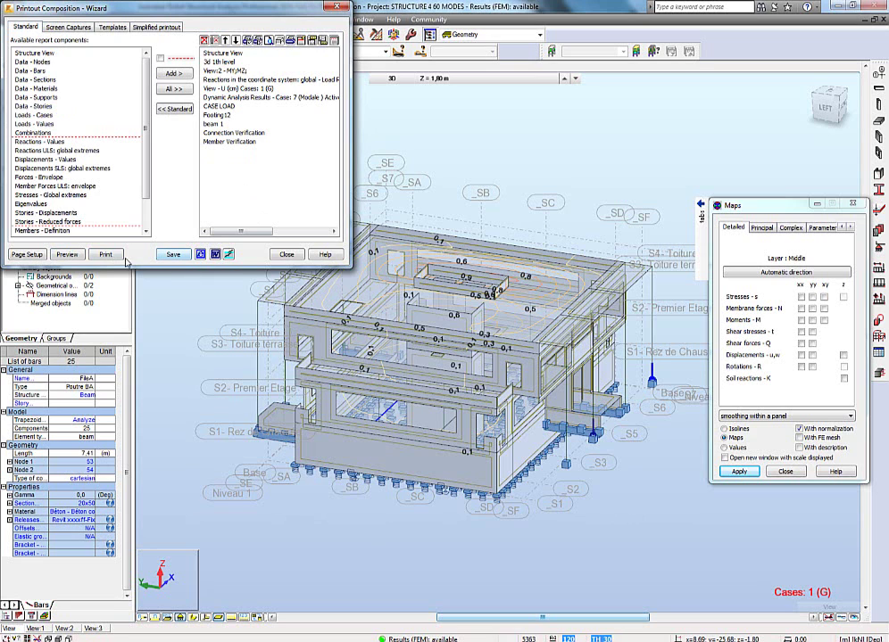
{"action": "left_click", "coordinate": [67, 255]}
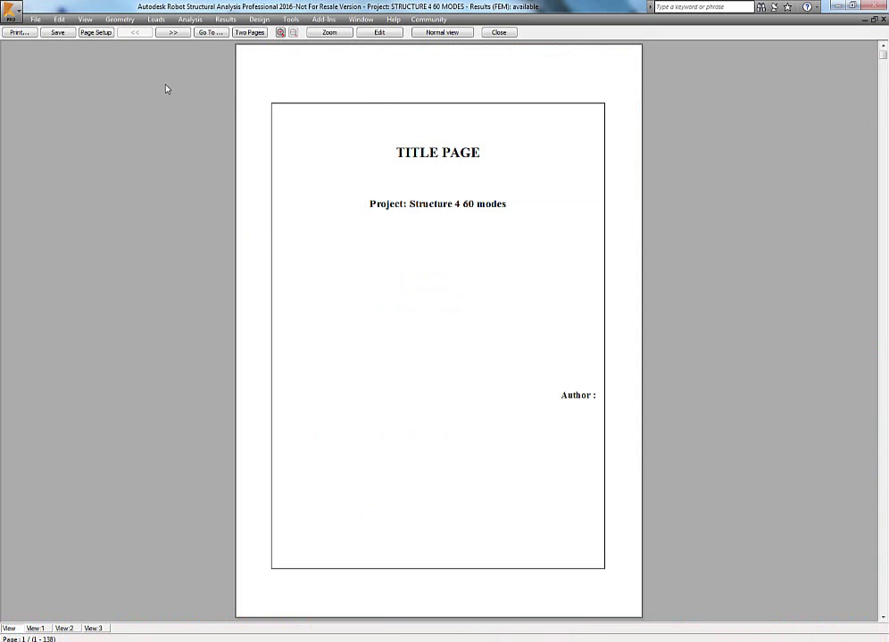
{"action": "left_click", "coordinate": [182, 33]}
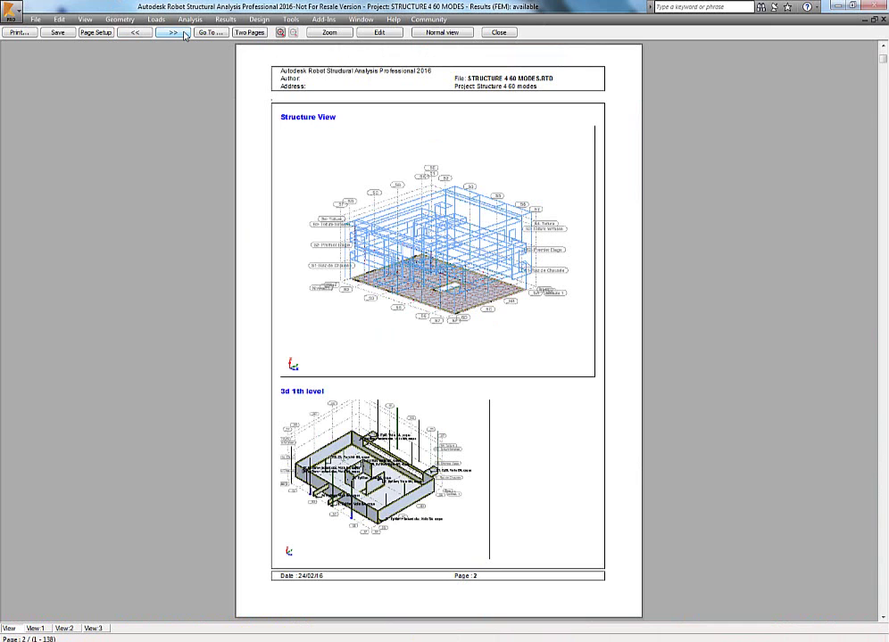
{"action": "left_click", "coordinate": [182, 33]}
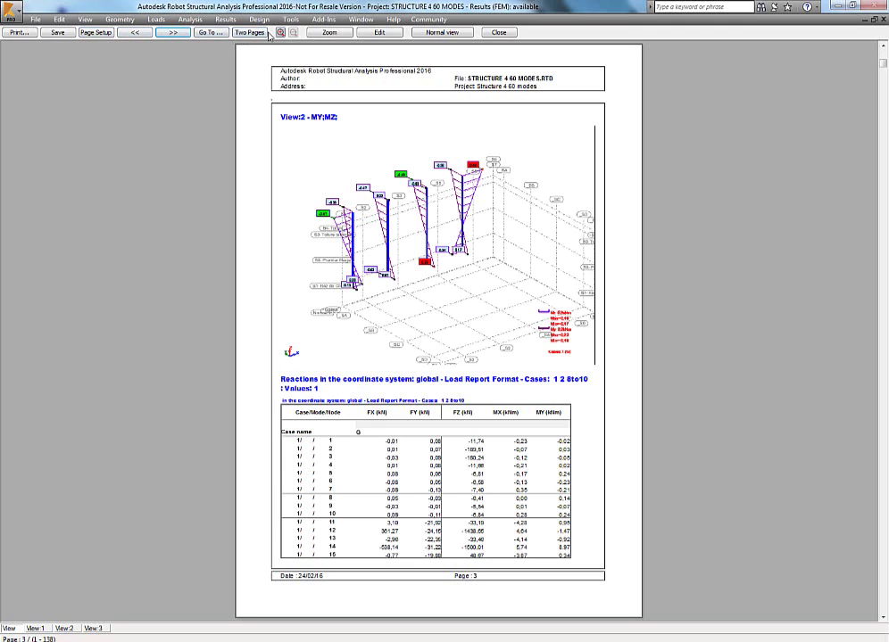
Step: Edit the MY;MZ view from the preview to display deformations at constant scale, and return to the preview
{"action": "left_click", "coordinate": [375, 33]}
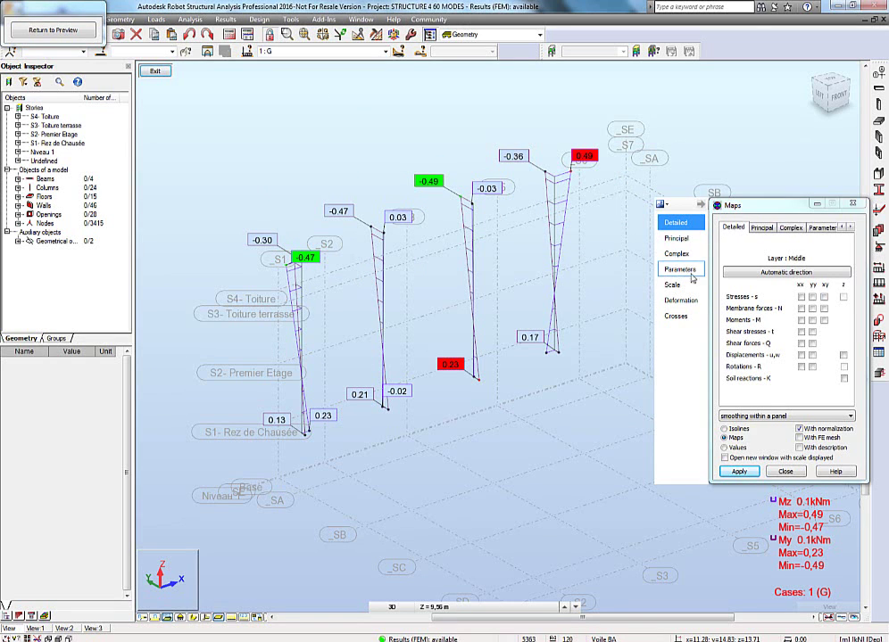
{"action": "left_click", "coordinate": [682, 300]}
{"action": "left_click", "coordinate": [732, 273]}
{"action": "left_click", "coordinate": [732, 295]}
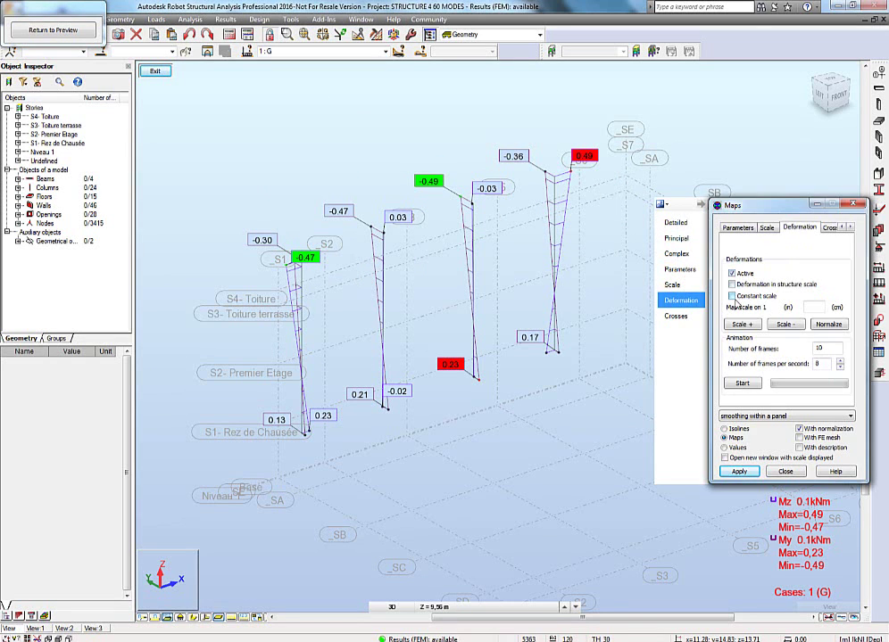
{"action": "left_click", "coordinate": [739, 471]}
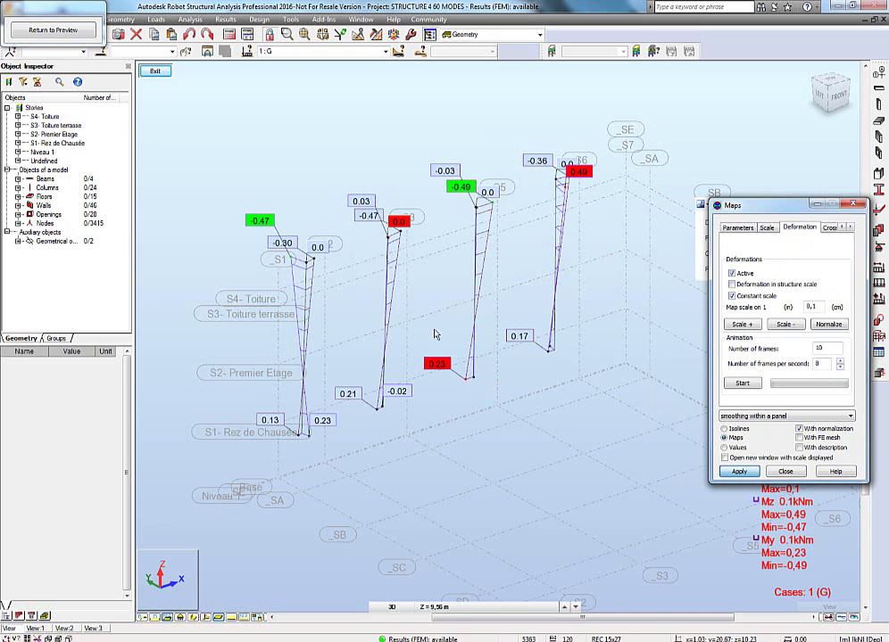
{"action": "left_click", "coordinate": [68, 30]}
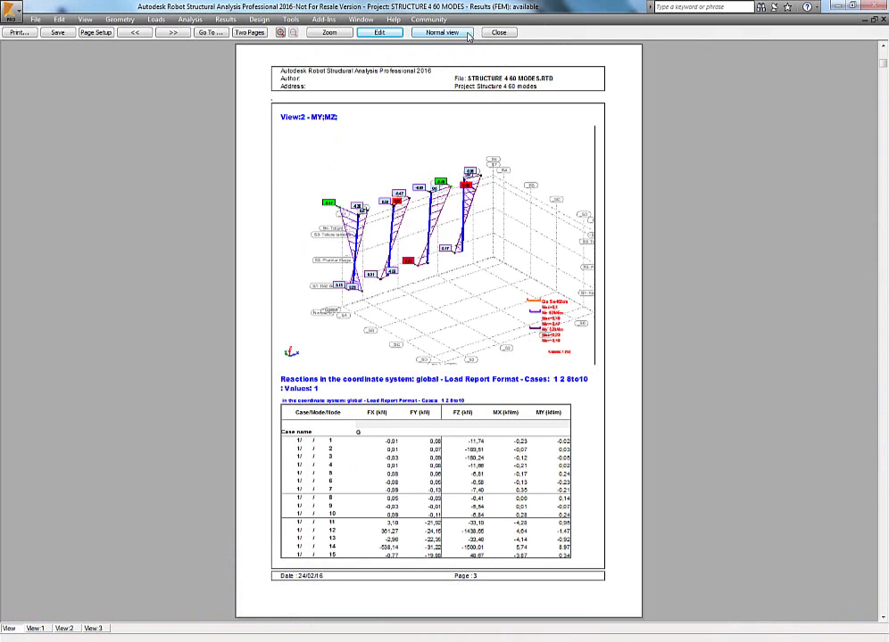
Step: Compare the normal and simplified previews of the MY;MZ page, browse the reaction tables toward the report's end, and close the preview
{"action": "left_click", "coordinate": [467, 34]}
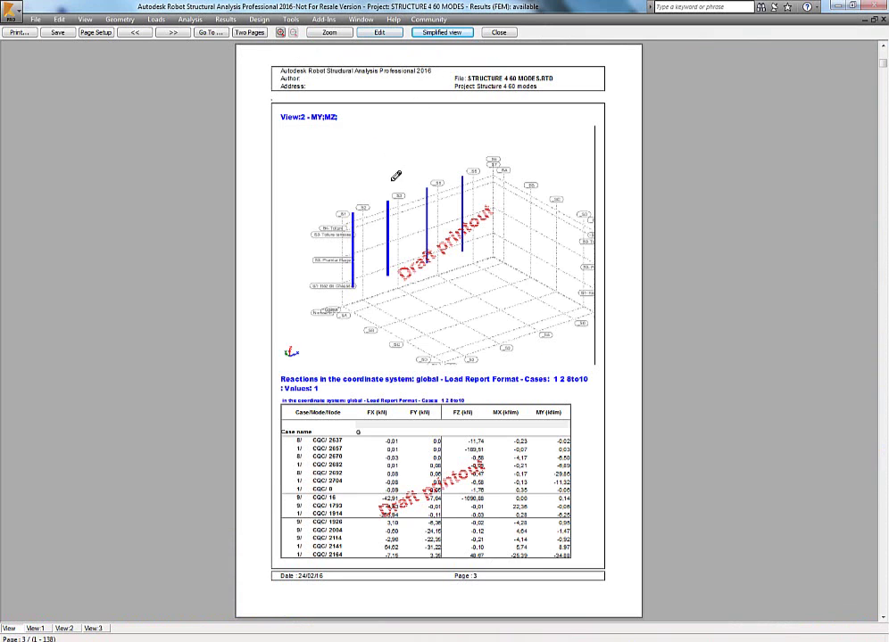
{"action": "left_click", "coordinate": [442, 32]}
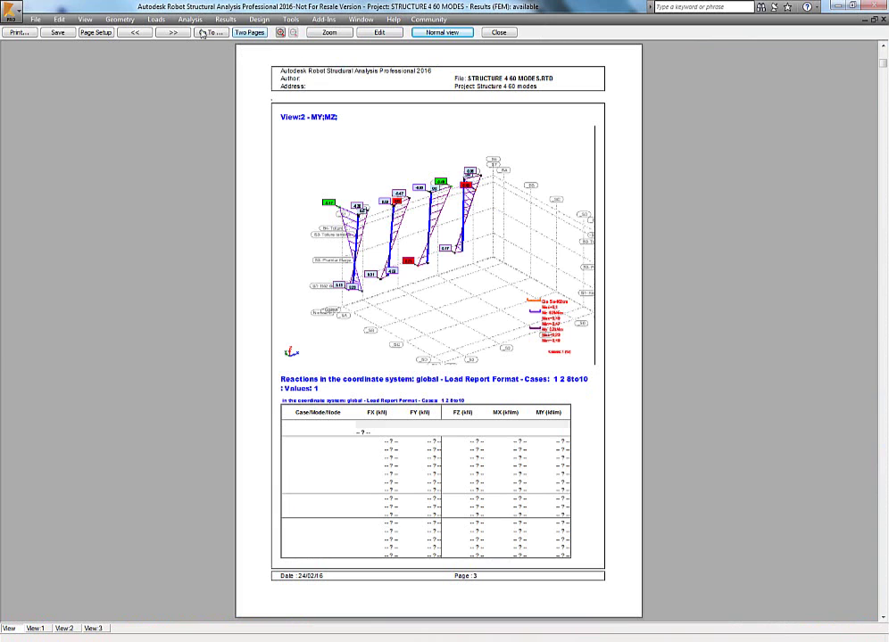
{"action": "left_click", "coordinate": [172, 34]}
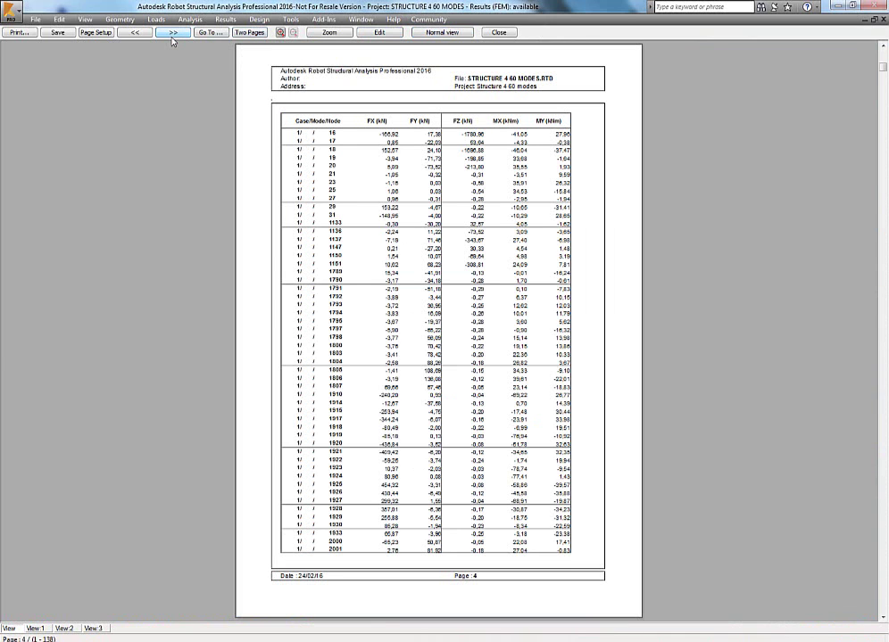
{"action": "left_click", "coordinate": [173, 34]}
{"action": "left_click", "coordinate": [174, 34]}
{"action": "left_click", "coordinate": [175, 34]}
{"action": "left_click", "coordinate": [176, 34]}
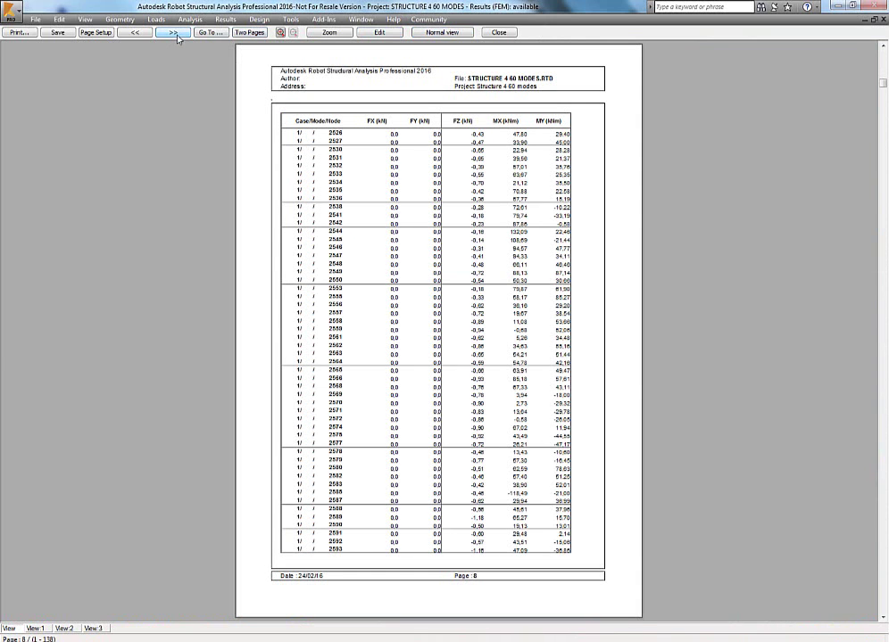
{"action": "left_click", "coordinate": [174, 34]}
{"action": "left_click", "coordinate": [175, 34]}
{"action": "left_click", "coordinate": [175, 34]}
{"action": "left_click", "coordinate": [175, 34]}
{"action": "left_click", "coordinate": [175, 34]}
{"action": "left_click", "coordinate": [175, 33]}
{"action": "left_click", "coordinate": [175, 34]}
{"action": "left_click", "coordinate": [175, 34]}
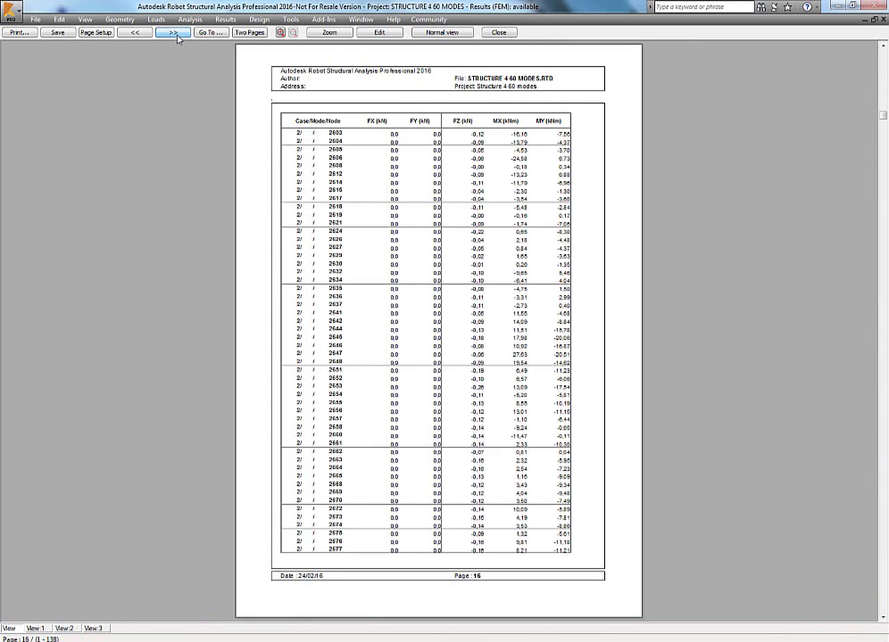
{"action": "left_click", "coordinate": [175, 34]}
{"action": "left_click", "coordinate": [175, 34]}
{"action": "left_click", "coordinate": [175, 34]}
{"action": "left_click", "coordinate": [175, 33]}
{"action": "left_click", "coordinate": [174, 34]}
{"action": "left_click", "coordinate": [175, 34]}
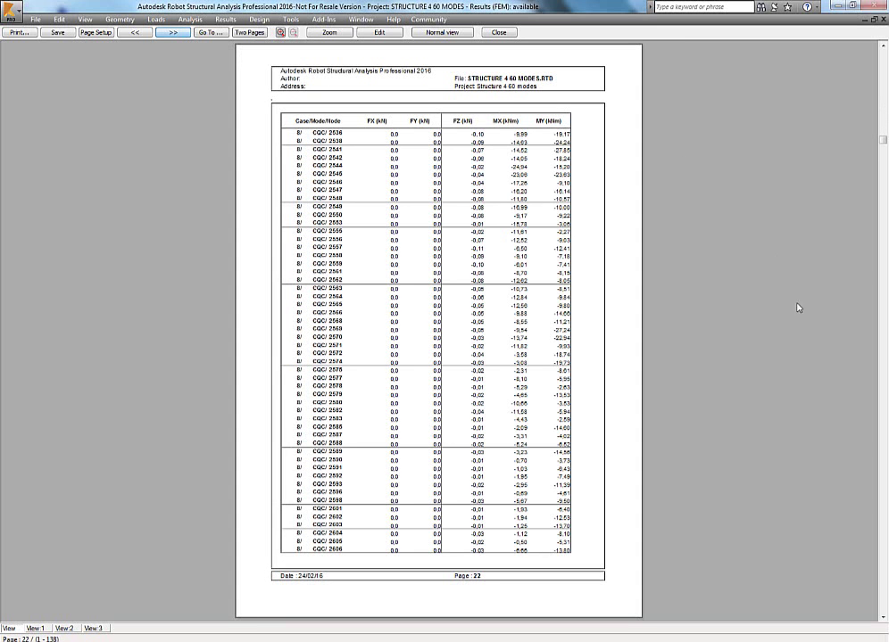
{"action": "left_click_drag", "start_coordinate": [876, 476], "coordinate": [882, 585]}
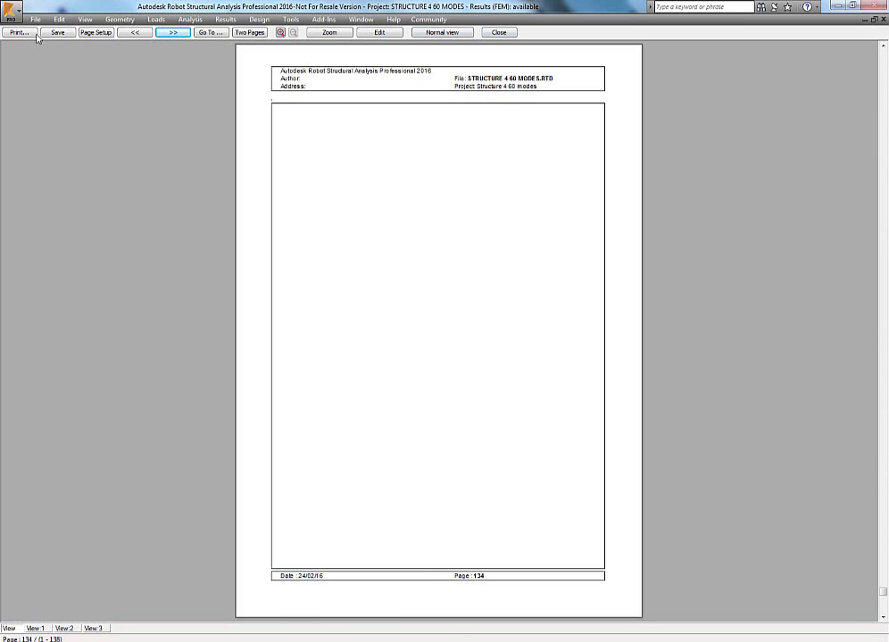
{"action": "left_click", "coordinate": [497, 33]}
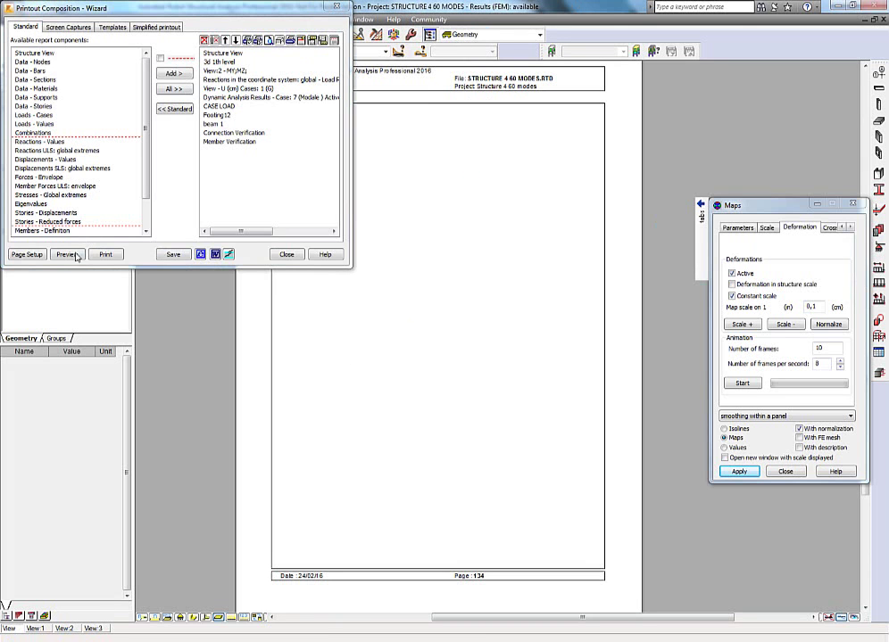
Step: Open the report's page setup and review its paper size, orientation, margin and header/footer settings
{"action": "left_click", "coordinate": [28, 254]}
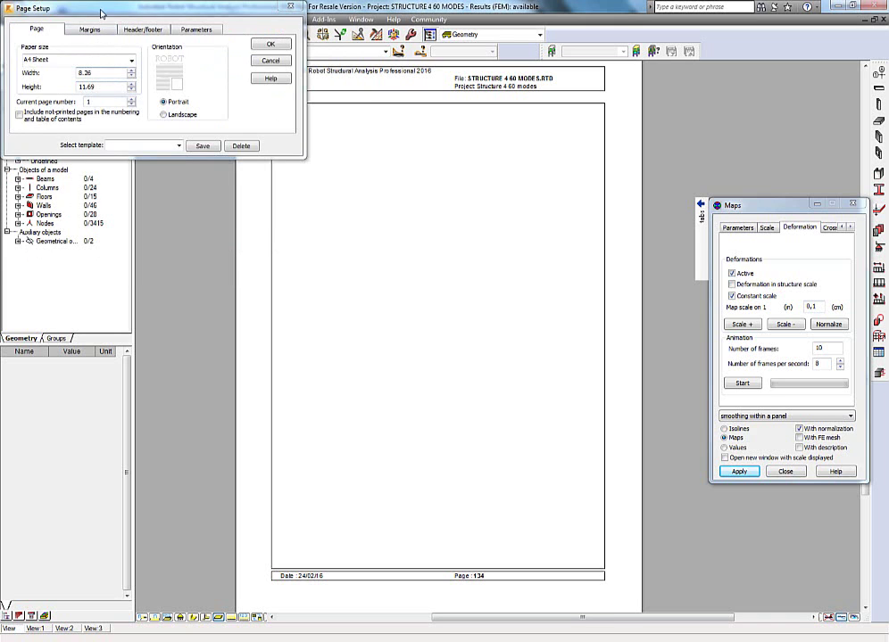
{"action": "left_click_drag", "start_coordinate": [101, 13], "coordinate": [300, 143]}
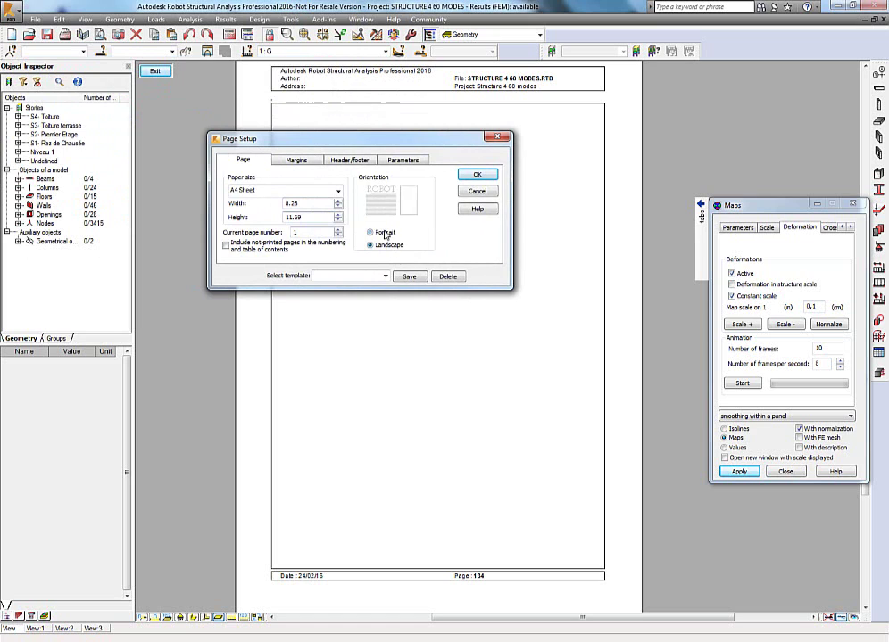
{"action": "left_click", "coordinate": [295, 160]}
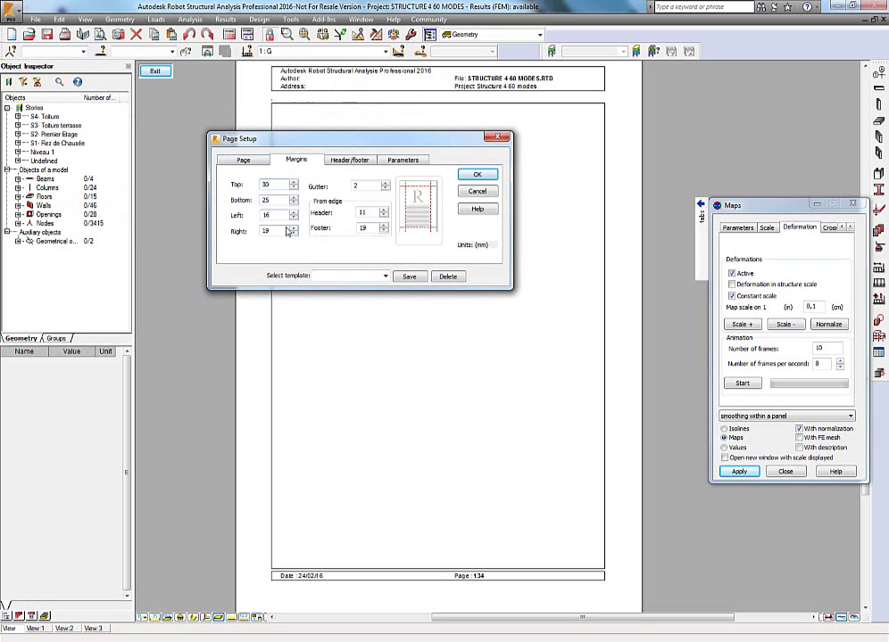
{"action": "left_click", "coordinate": [348, 159]}
Step: Examine the title page's insertable object types and project name variable, close it, and display the page setup's variable parameters
{"action": "left_click", "coordinate": [301, 193]}
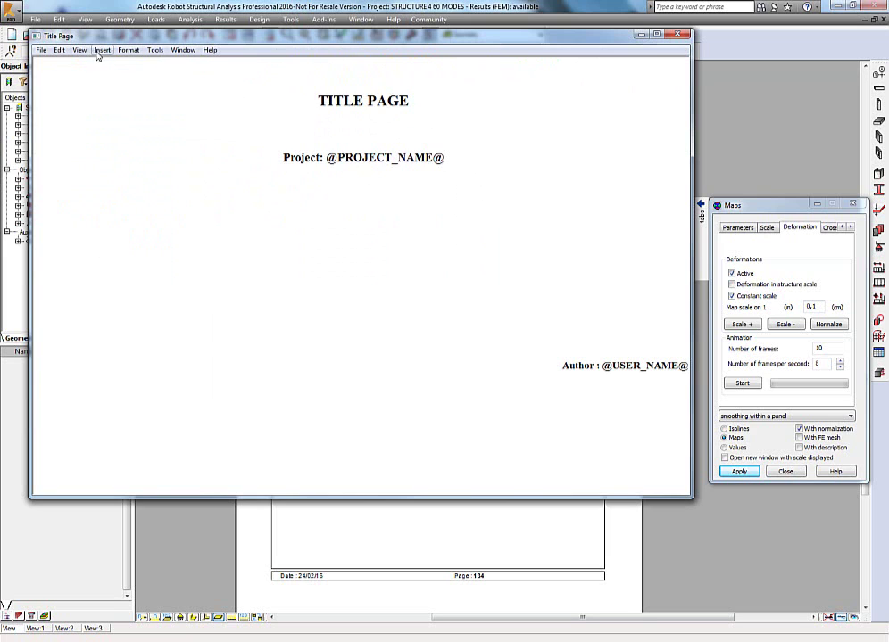
{"action": "left_click", "coordinate": [101, 51]}
{"action": "left_click", "coordinate": [115, 76]}
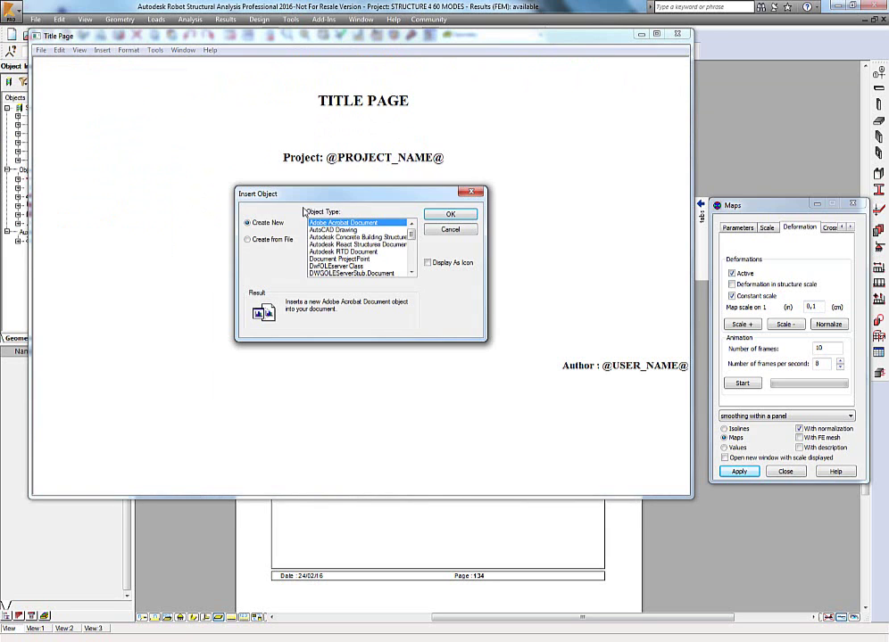
{"action": "left_click", "coordinate": [462, 229]}
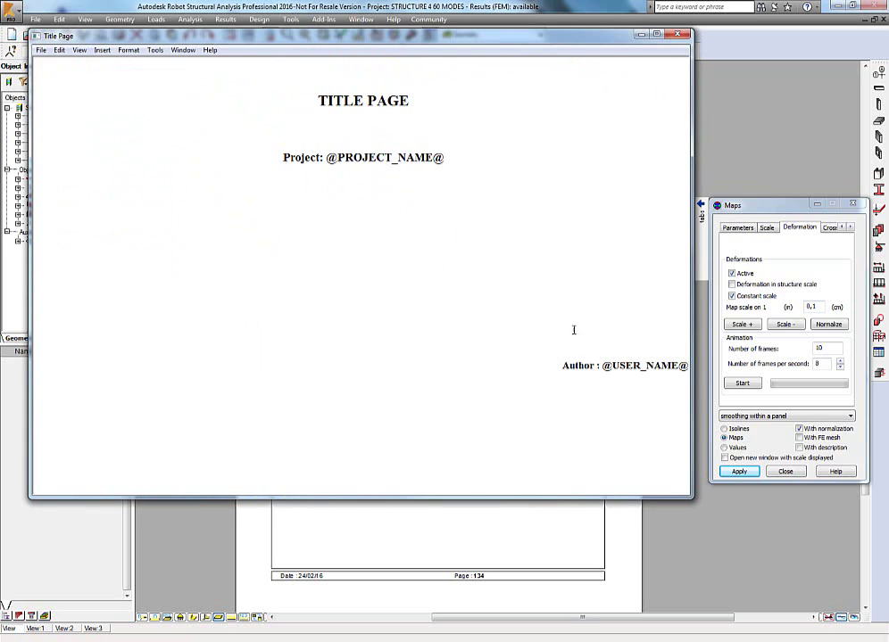
{"action": "left_click_drag", "start_coordinate": [452, 161], "coordinate": [339, 158]}
{"action": "left_click", "coordinate": [281, 219]}
{"action": "left_click", "coordinate": [678, 34]}
{"action": "left_click", "coordinate": [402, 159]}
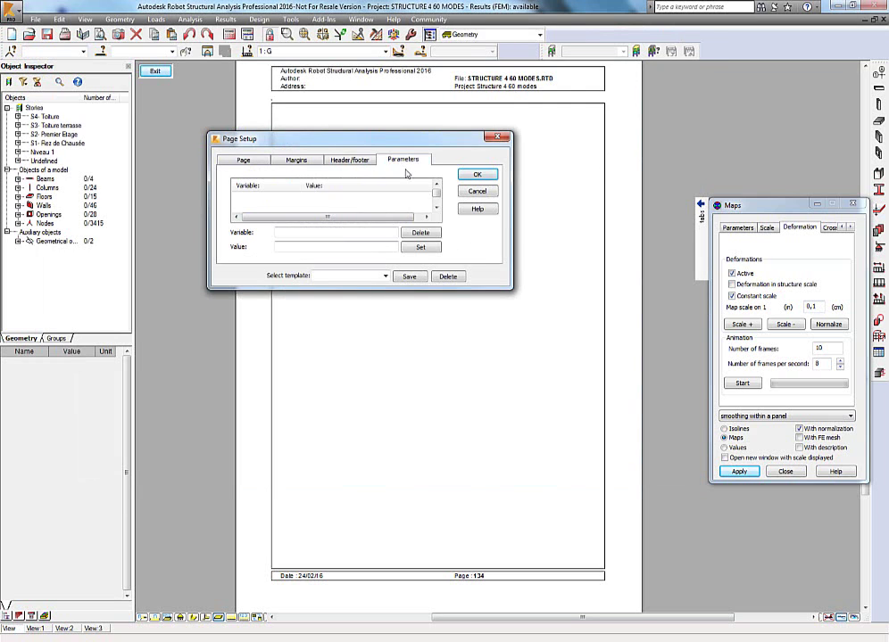
Step: Browse the page setup's variables and examine which ones the report's header and footer contents use
{"action": "left_click", "coordinate": [435, 207]}
{"action": "left_click", "coordinate": [436, 207]}
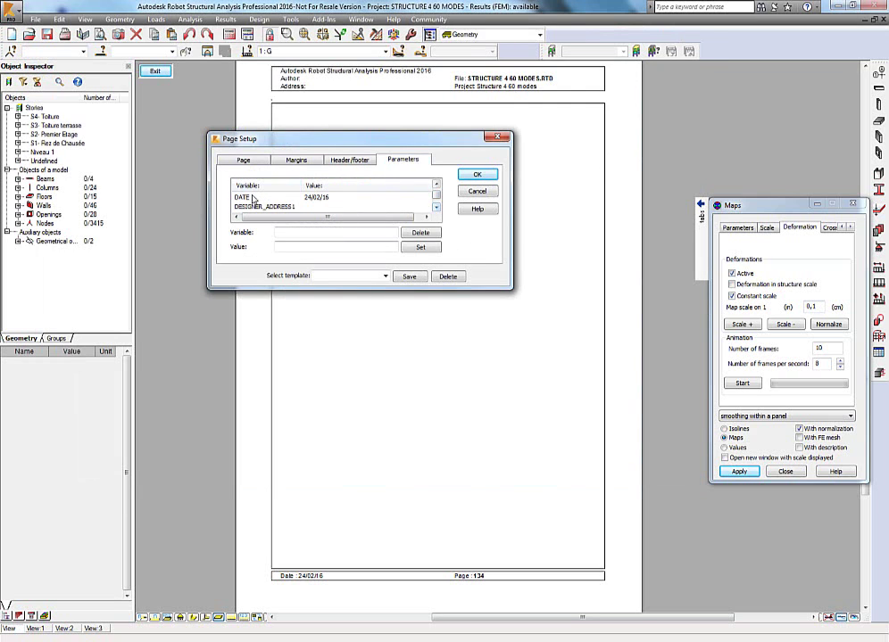
{"action": "left_click", "coordinate": [436, 207]}
{"action": "left_click", "coordinate": [435, 207]}
{"action": "left_click", "coordinate": [435, 207]}
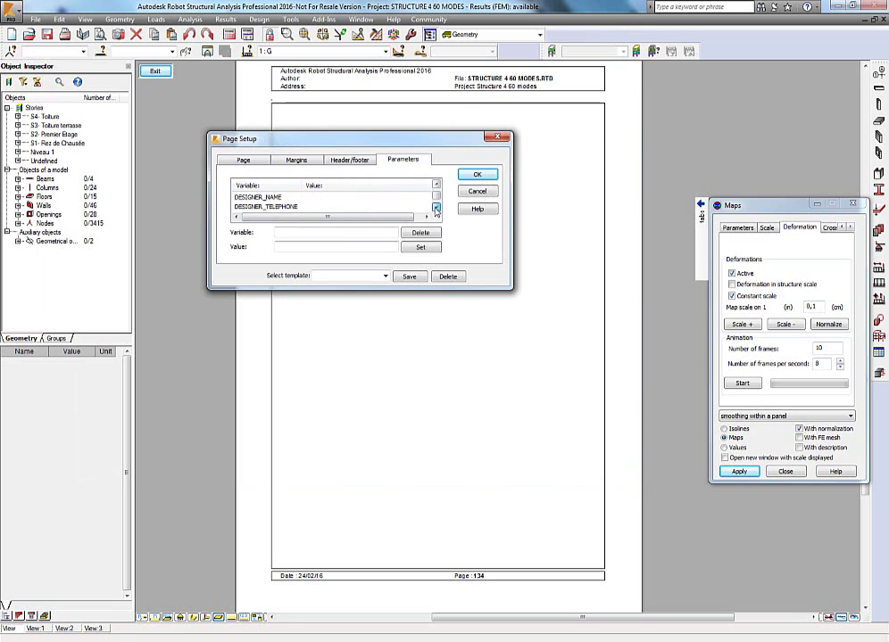
{"action": "left_click", "coordinate": [435, 207]}
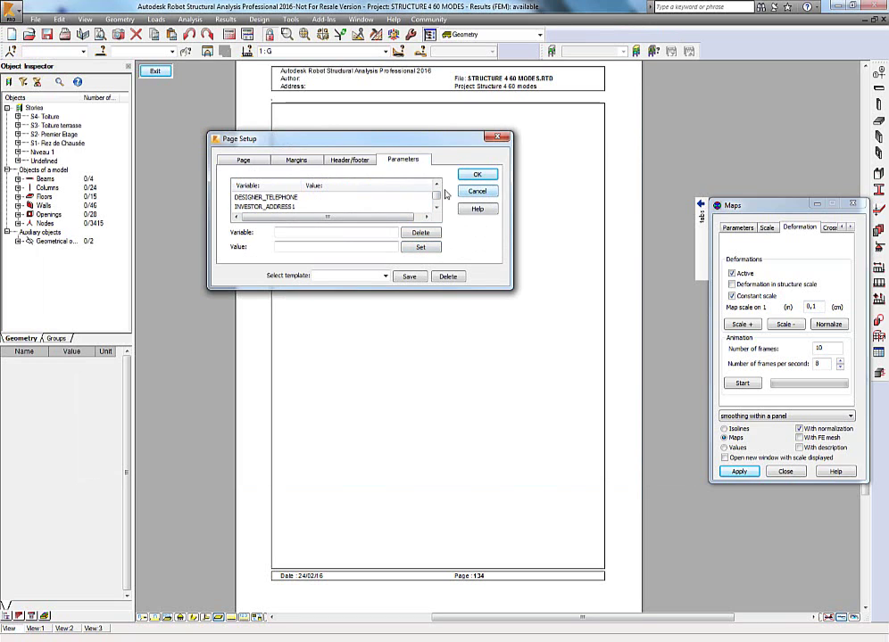
{"action": "left_click", "coordinate": [359, 162]}
{"action": "left_click", "coordinate": [305, 207]}
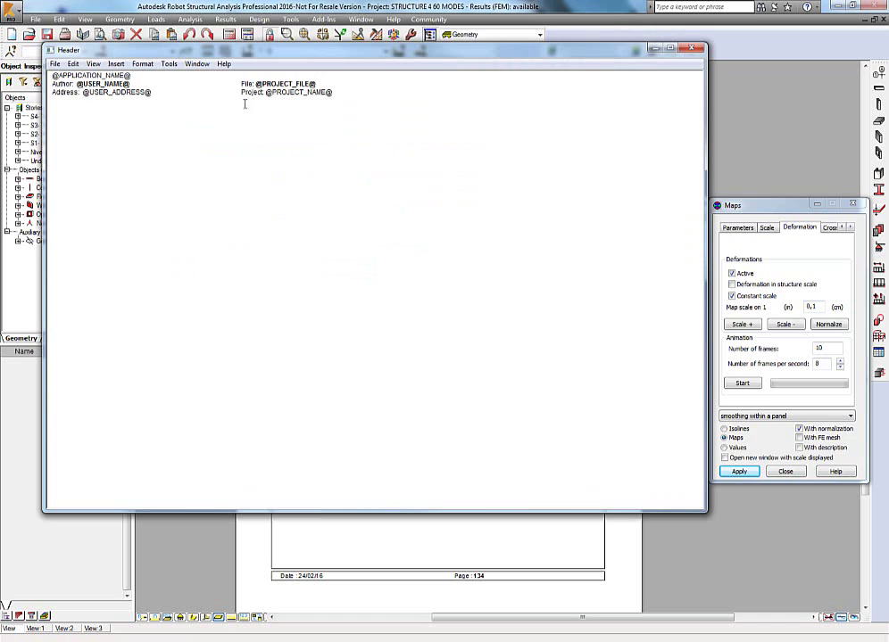
{"action": "left_click", "coordinate": [693, 47]}
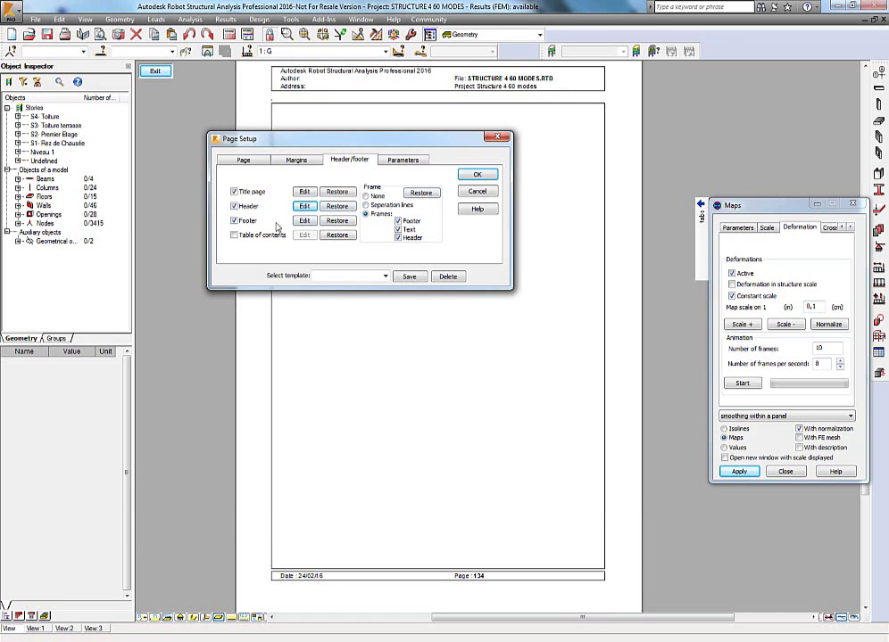
{"action": "left_click", "coordinate": [304, 220]}
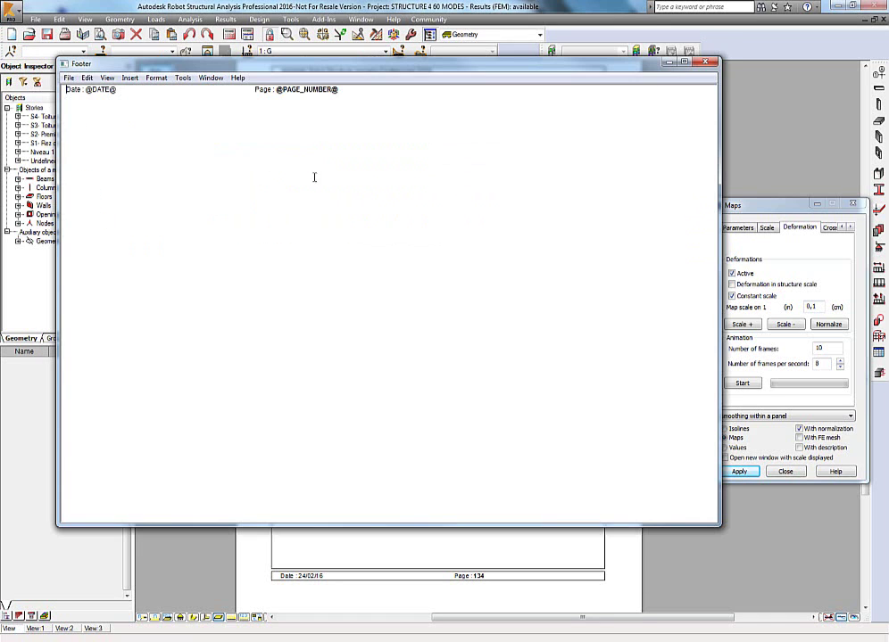
{"action": "left_click", "coordinate": [708, 63]}
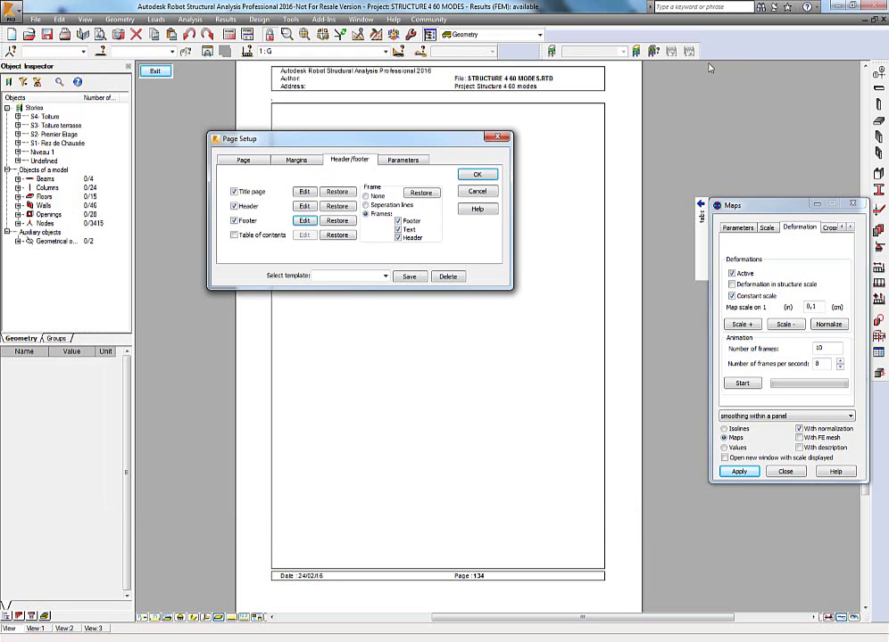
Step: Include a table of contents in the report, check its available formatting properties, and confirm the page setup
{"action": "left_click", "coordinate": [245, 235]}
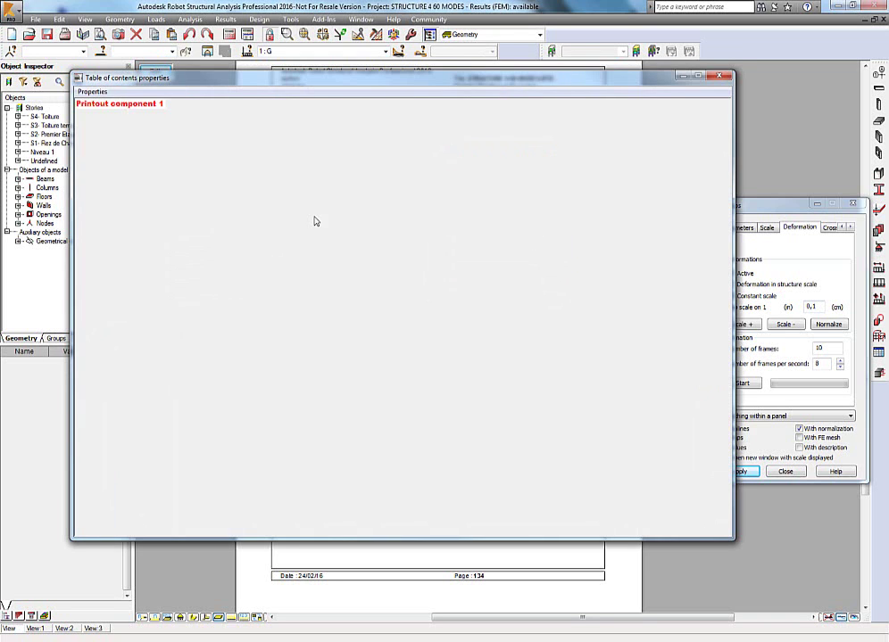
{"action": "left_click", "coordinate": [304, 235]}
{"action": "left_click", "coordinate": [92, 92]}
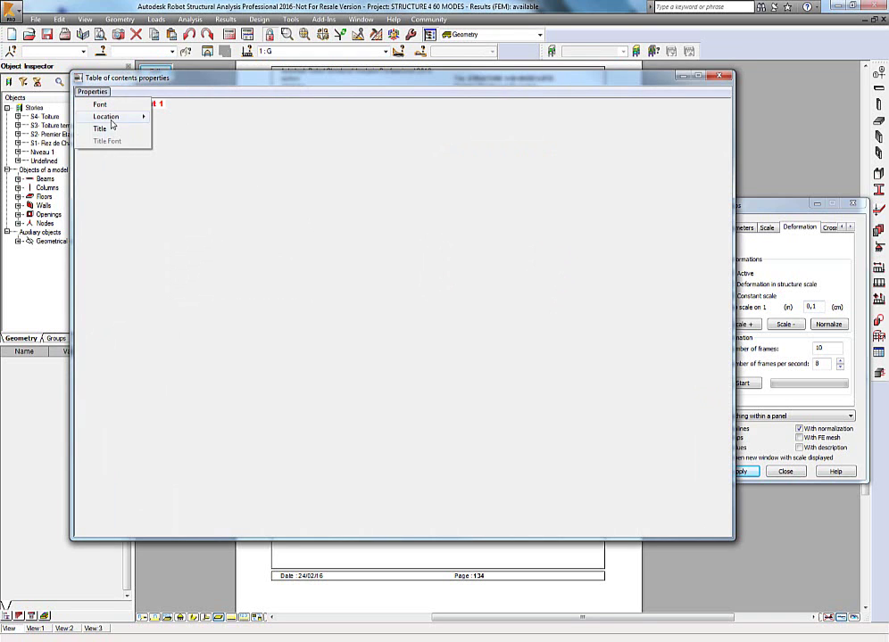
{"action": "left_click", "coordinate": [338, 256]}
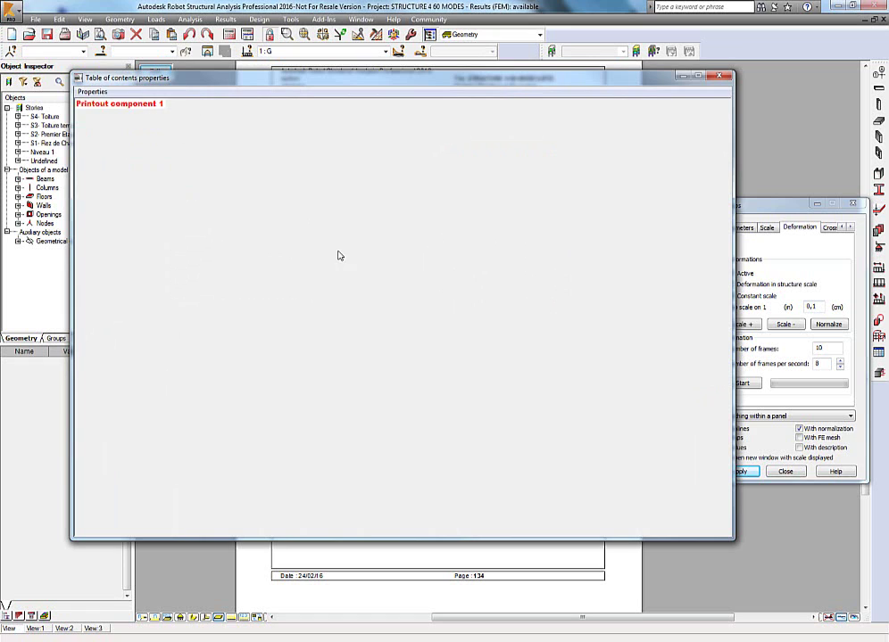
{"action": "left_click", "coordinate": [725, 78]}
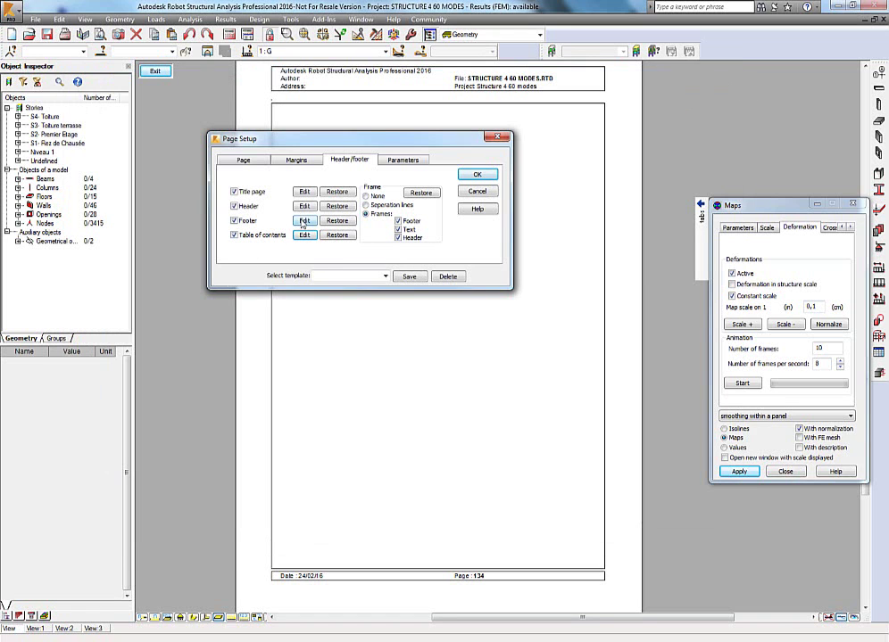
{"action": "left_click", "coordinate": [478, 174]}
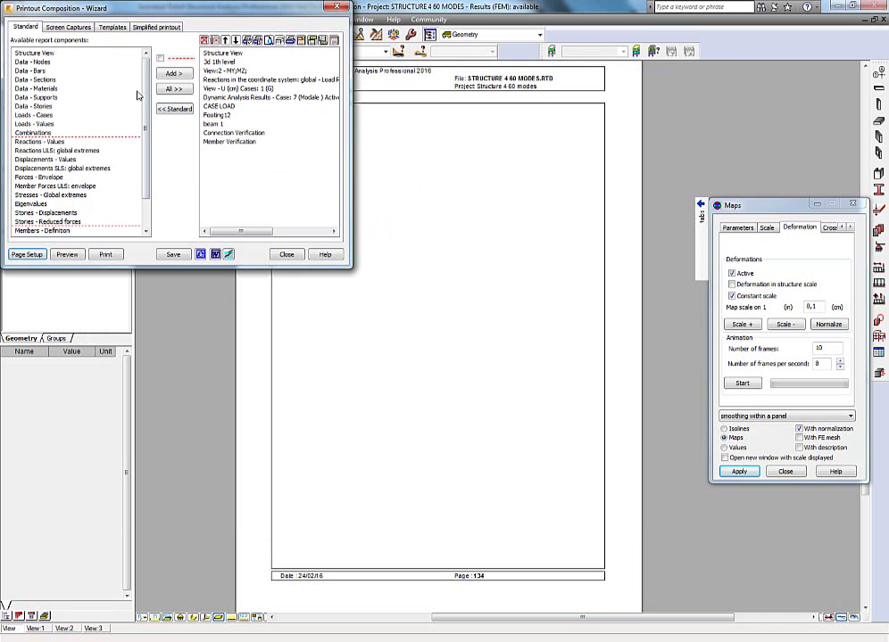
Step: Leave the printout composition and load the Autodesk Paris office into the design office data of the project properties
{"action": "left_click", "coordinate": [286, 254]}
{"action": "left_click", "coordinate": [153, 71]}
{"action": "left_click", "coordinate": [35, 19]}
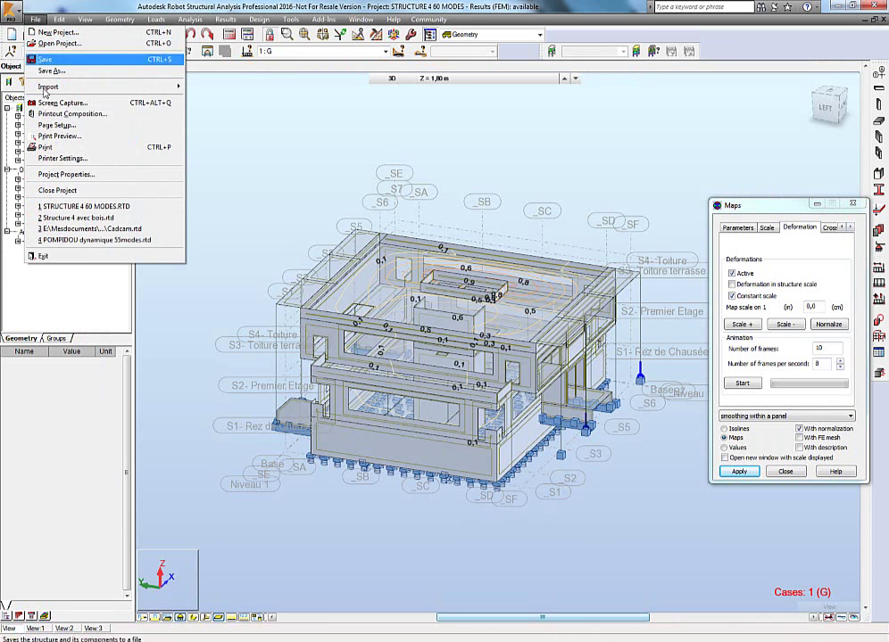
{"action": "left_click", "coordinate": [66, 174]}
{"action": "left_click", "coordinate": [462, 258]}
{"action": "left_click", "coordinate": [519, 339]}
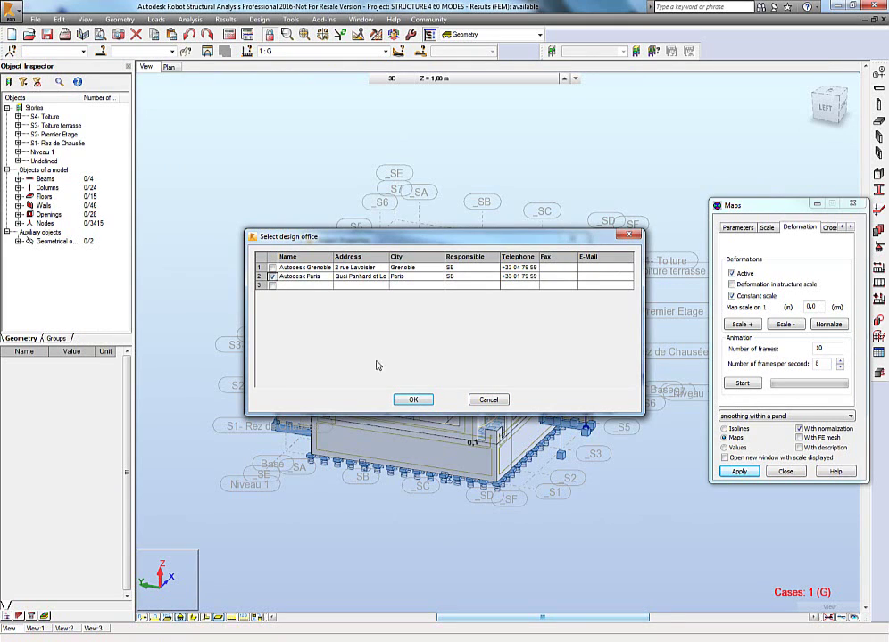
{"action": "left_click", "coordinate": [413, 400]}
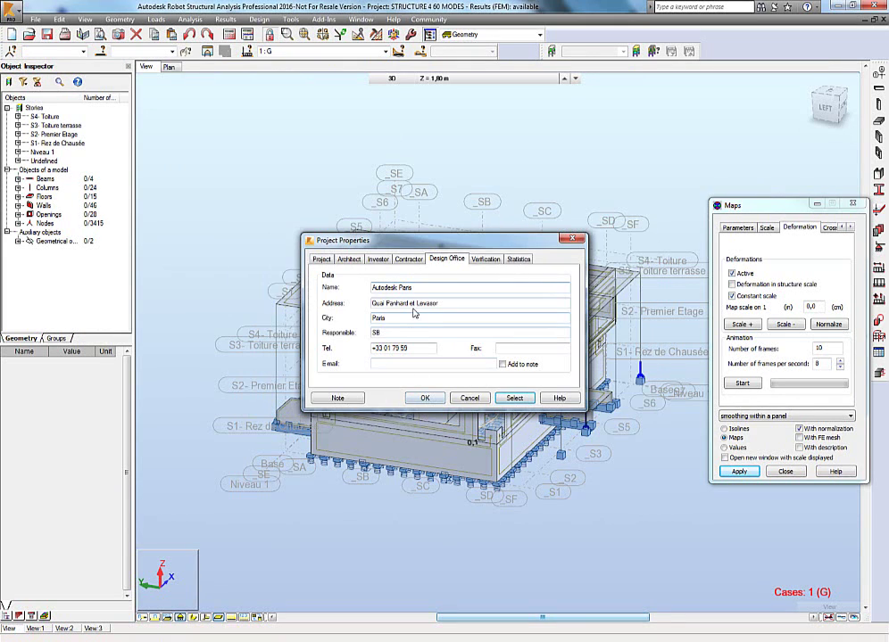
Step: Change the selected design office to Autodesk Grenoble and confirm the project properties
{"action": "left_click", "coordinate": [514, 398]}
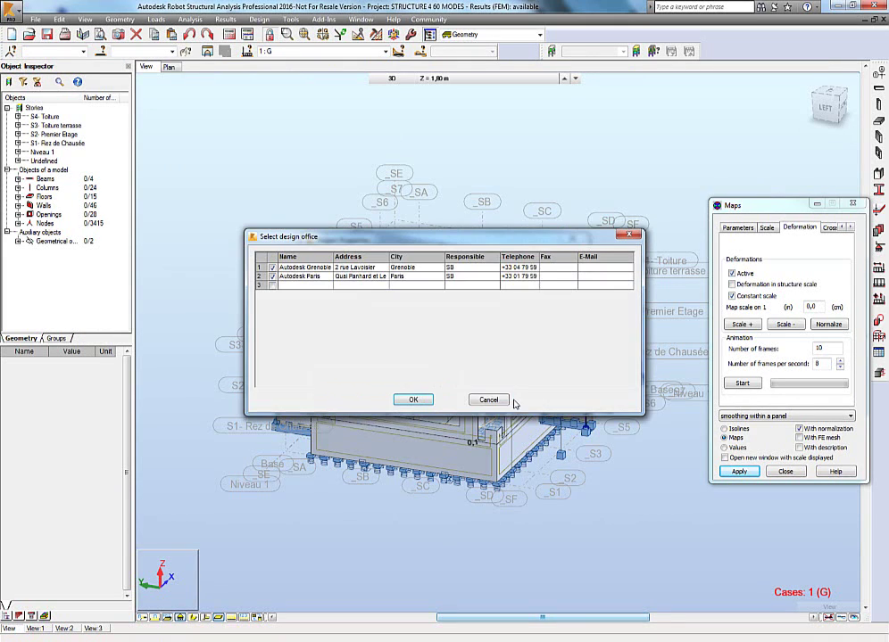
{"action": "left_click", "coordinate": [272, 267]}
{"action": "left_click", "coordinate": [414, 398]}
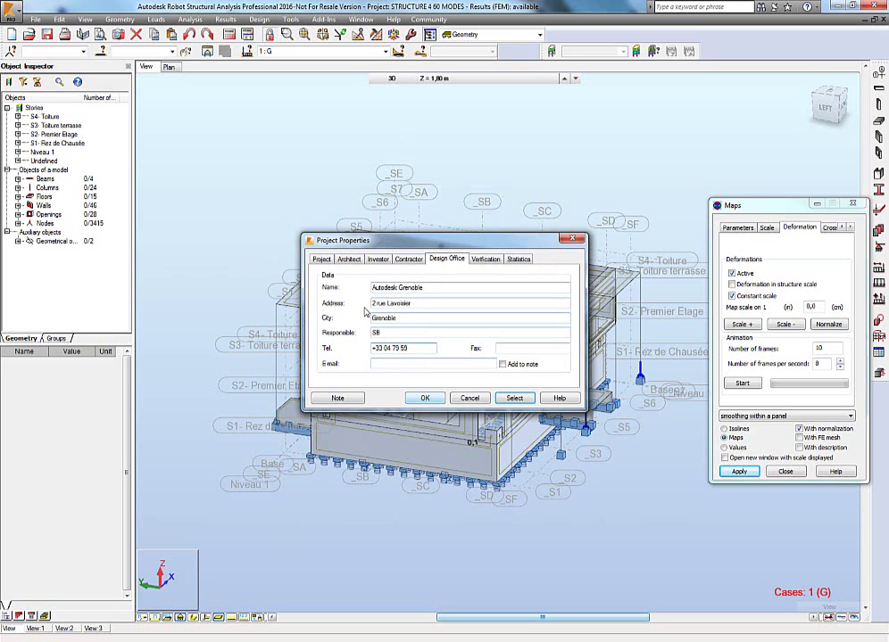
{"action": "left_click", "coordinate": [428, 399]}
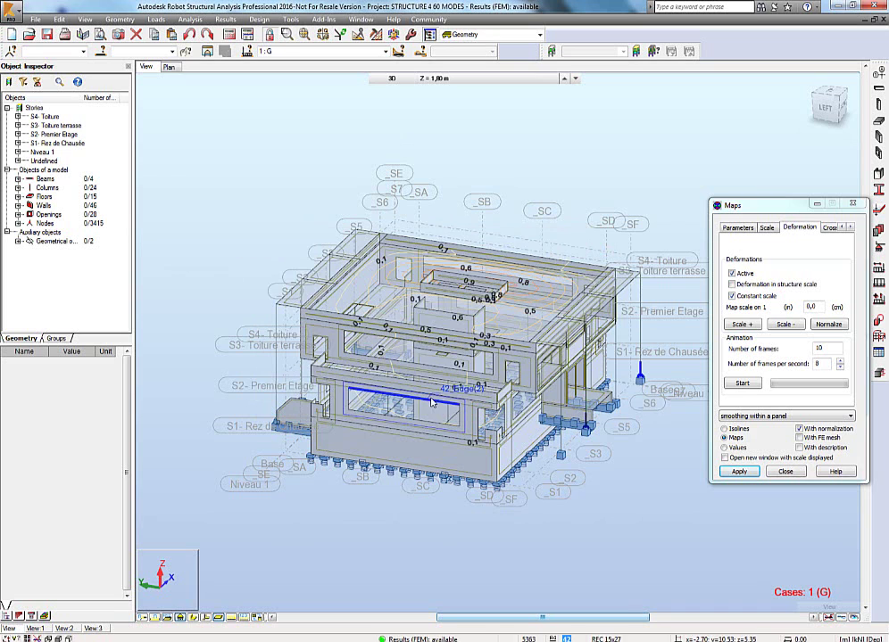
Step: Reopen the printout composition and display the page setup's variable parameters
{"action": "left_click", "coordinate": [38, 19]}
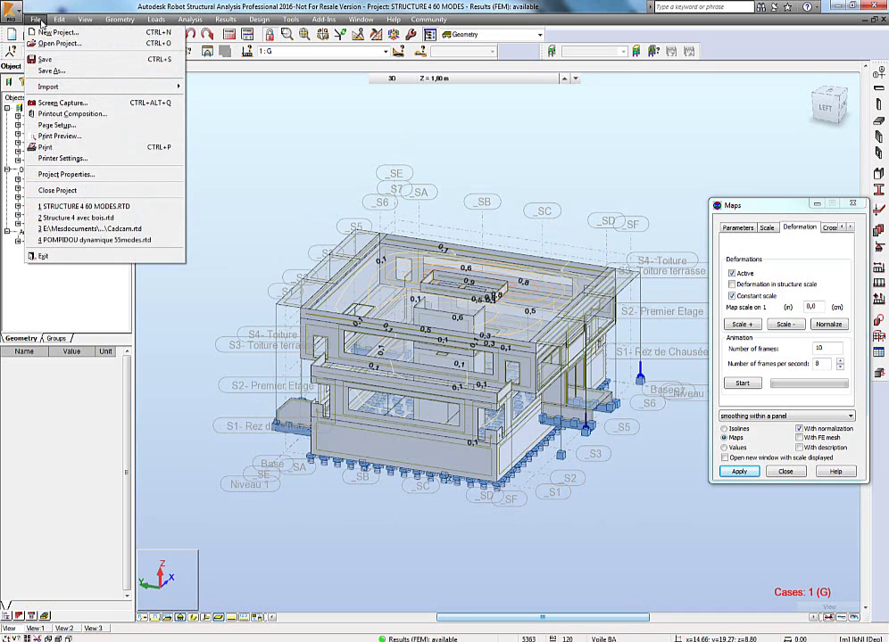
{"action": "left_click", "coordinate": [64, 115]}
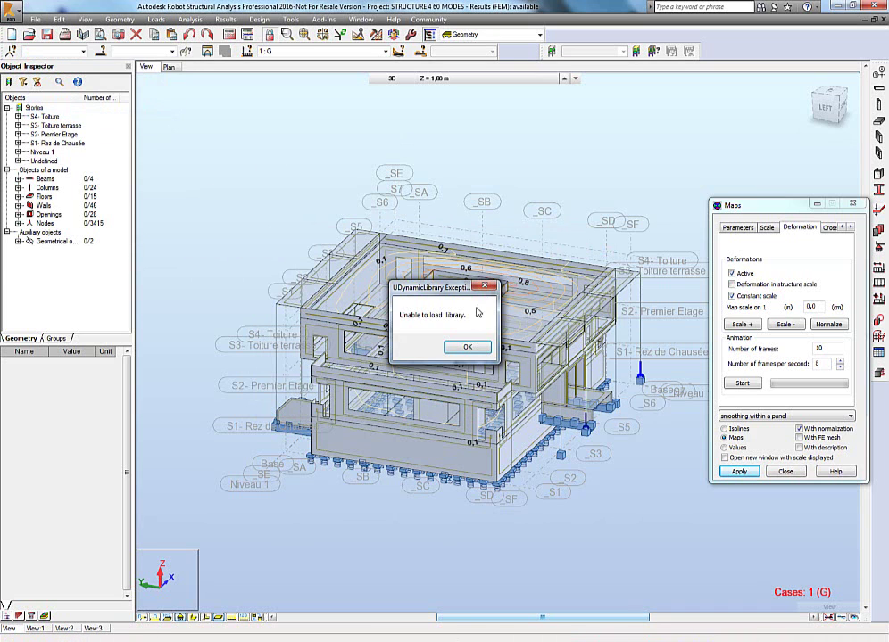
{"action": "left_click", "coordinate": [466, 347]}
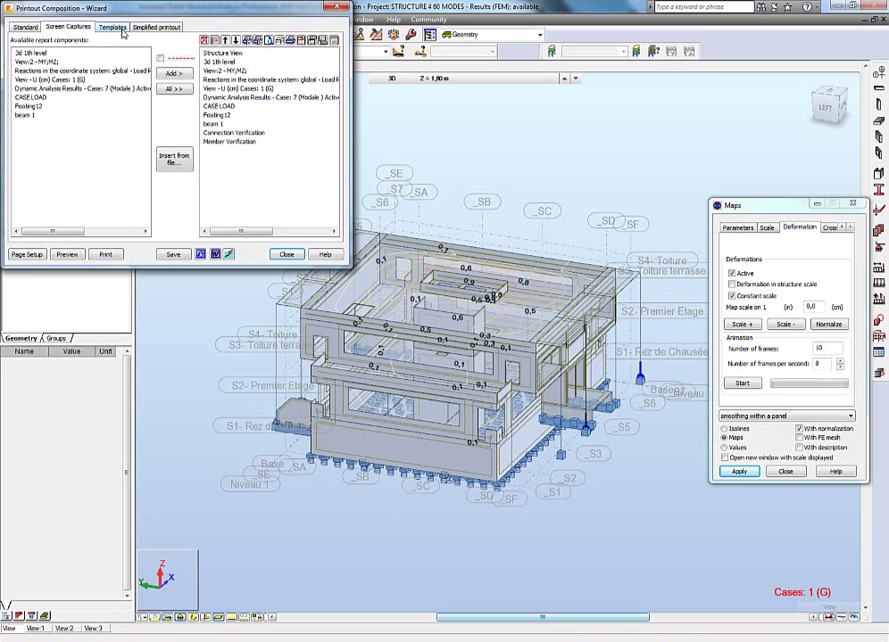
{"action": "left_click", "coordinate": [27, 255]}
{"action": "left_click", "coordinate": [206, 33]}
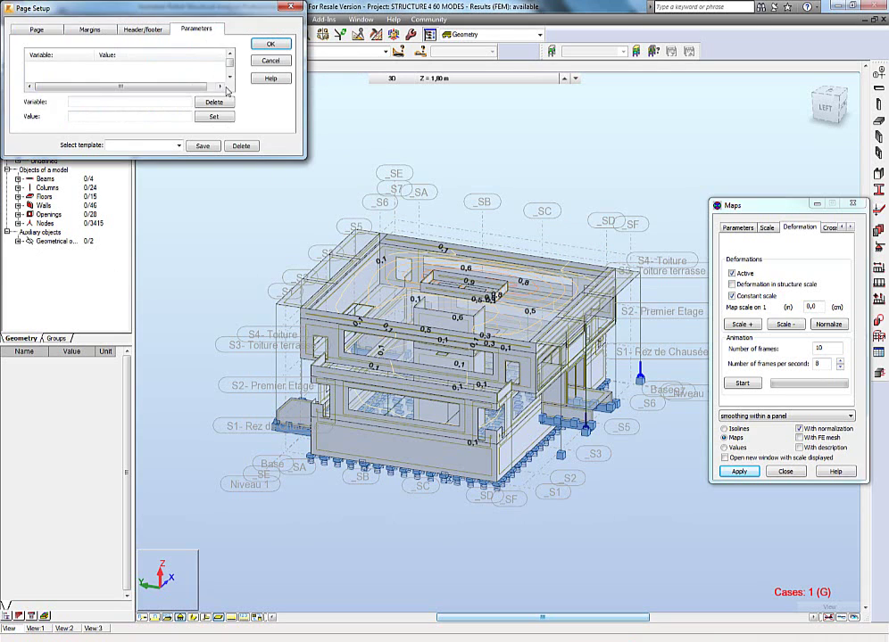
Step: Look through the page setup variables for the designer entries and inspect the value of DESIGNER_ADDRESS2
{"action": "left_click", "coordinate": [230, 81]}
{"action": "left_click", "coordinate": [230, 80]}
{"action": "left_click", "coordinate": [231, 80]}
{"action": "left_click", "coordinate": [231, 81]}
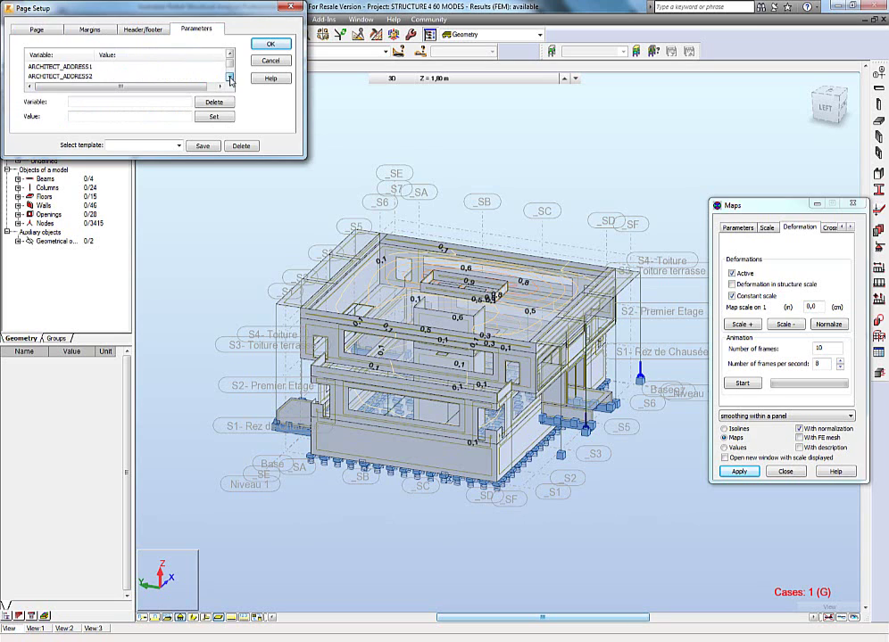
{"action": "left_click", "coordinate": [230, 80]}
{"action": "left_click", "coordinate": [230, 80]}
{"action": "left_click", "coordinate": [230, 80]}
{"action": "left_click", "coordinate": [230, 81]}
{"action": "left_click", "coordinate": [231, 80]}
{"action": "left_click", "coordinate": [230, 81]}
{"action": "left_click", "coordinate": [230, 80]}
{"action": "left_click", "coordinate": [231, 80]}
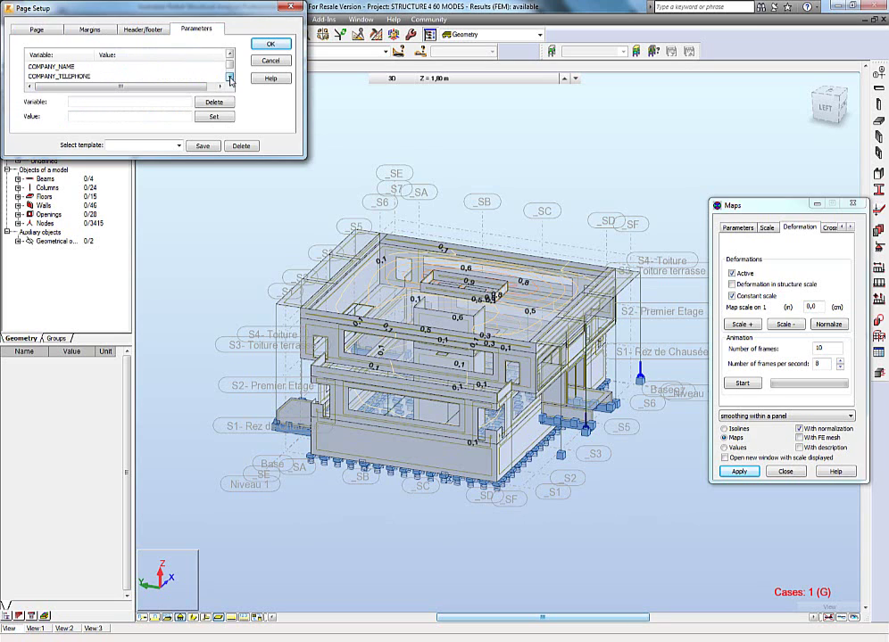
{"action": "left_click", "coordinate": [231, 80]}
{"action": "left_click", "coordinate": [230, 80]}
{"action": "left_click", "coordinate": [230, 80]}
{"action": "left_click", "coordinate": [230, 80]}
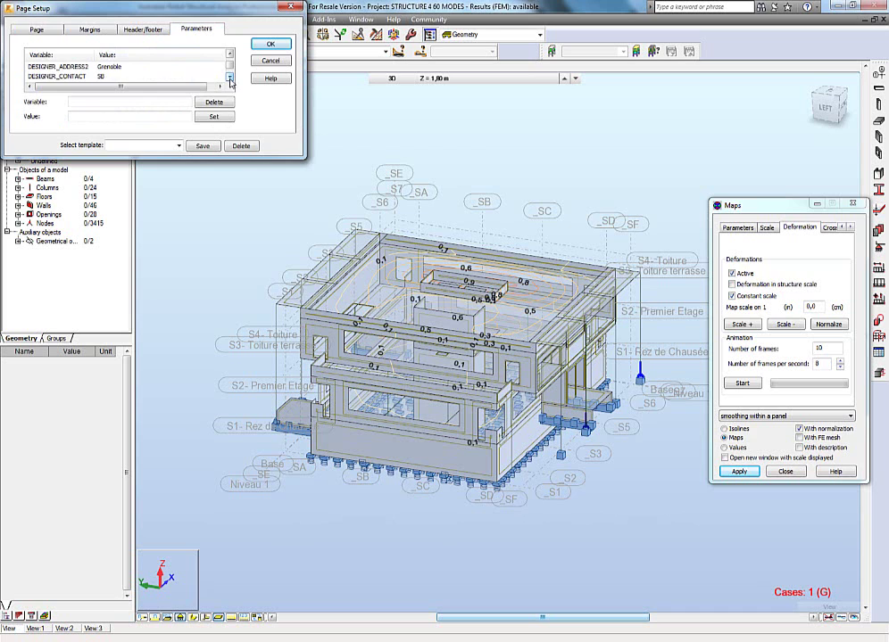
{"action": "left_click", "coordinate": [58, 66]}
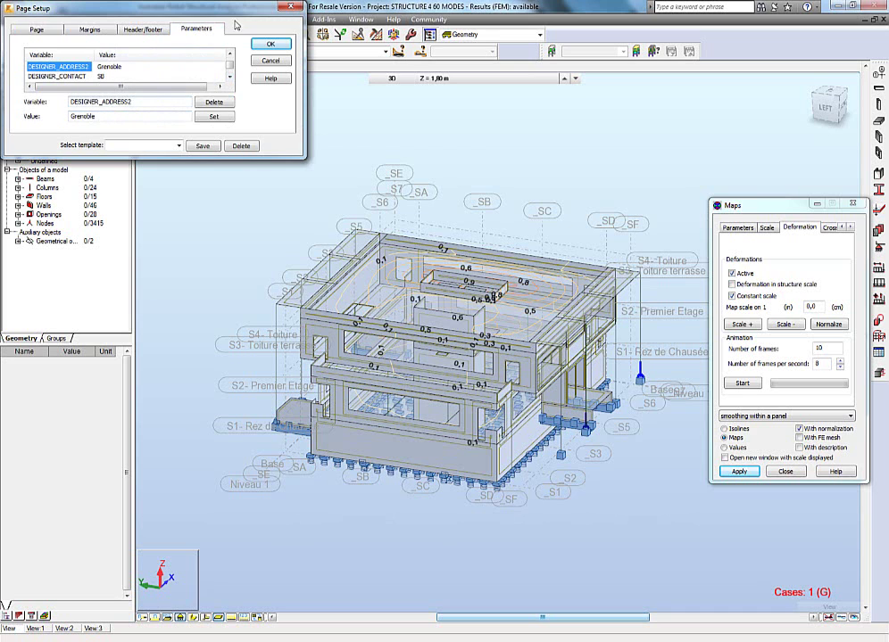
{"action": "left_click_drag", "start_coordinate": [231, 15], "coordinate": [407, 155]}
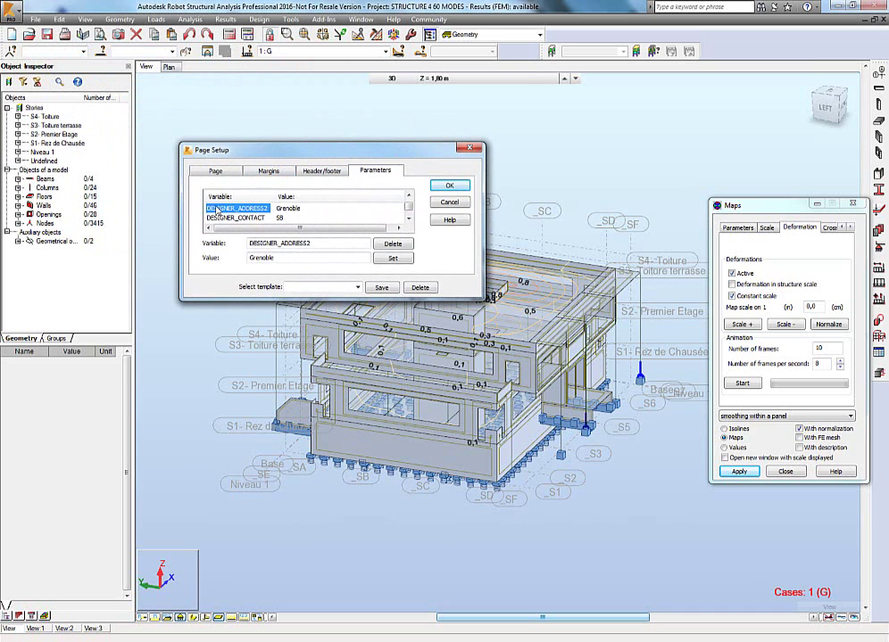
Step: Check the project name variable on the title page, then save the page setup as a template and confirm it
{"action": "left_click", "coordinate": [271, 171]}
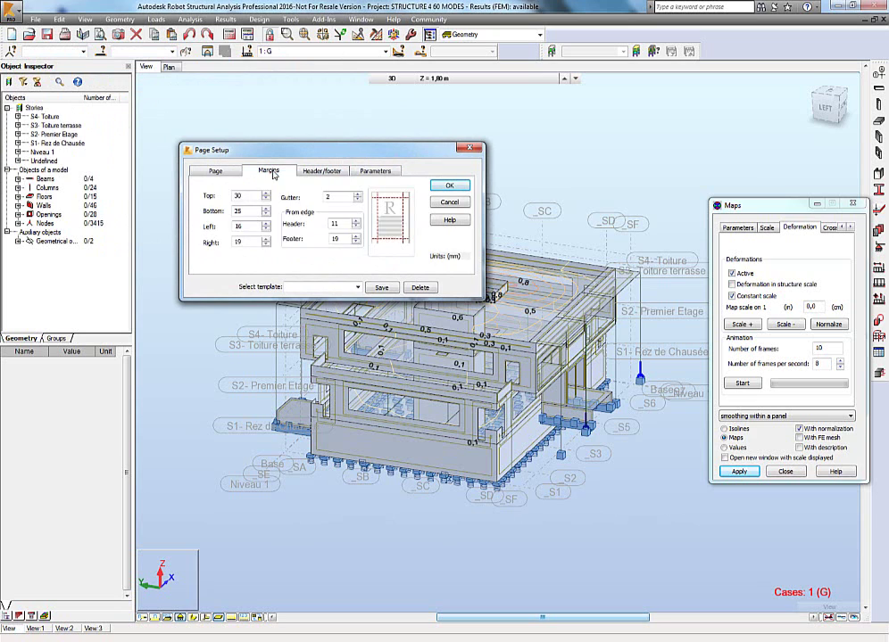
{"action": "left_click", "coordinate": [321, 170]}
{"action": "left_click", "coordinate": [278, 198]}
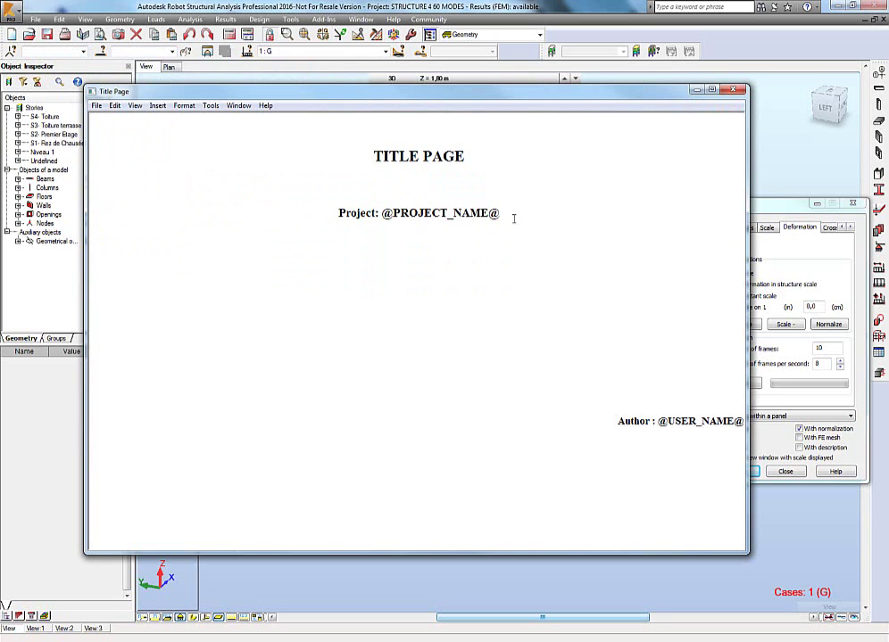
{"action": "left_click_drag", "start_coordinate": [513, 219], "coordinate": [379, 213]}
{"action": "left_click", "coordinate": [406, 265]}
{"action": "left_click", "coordinate": [736, 90]}
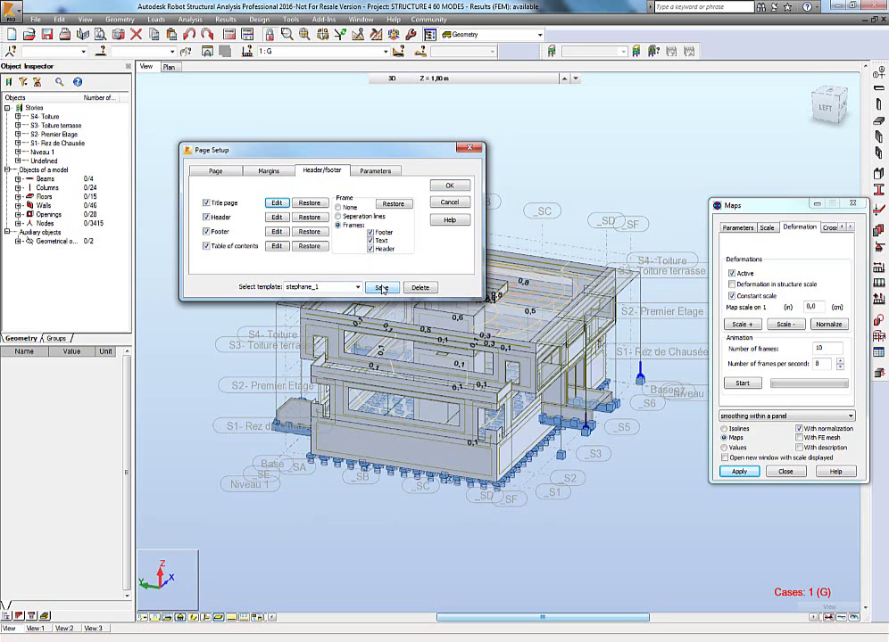
{"action": "left_click", "coordinate": [449, 185]}
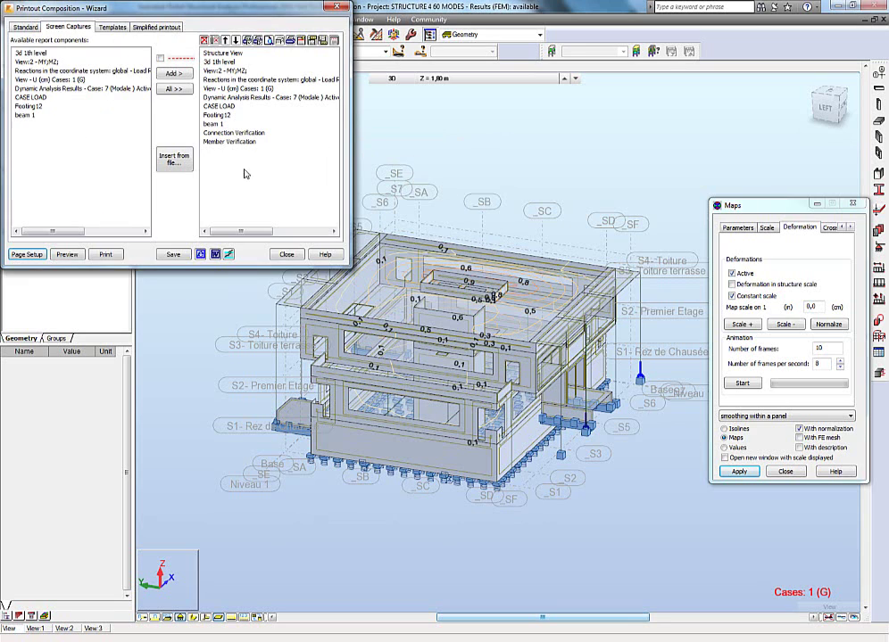
Step: Export the composed report to a Word document and look through its table of contents
{"action": "left_click", "coordinate": [215, 254]}
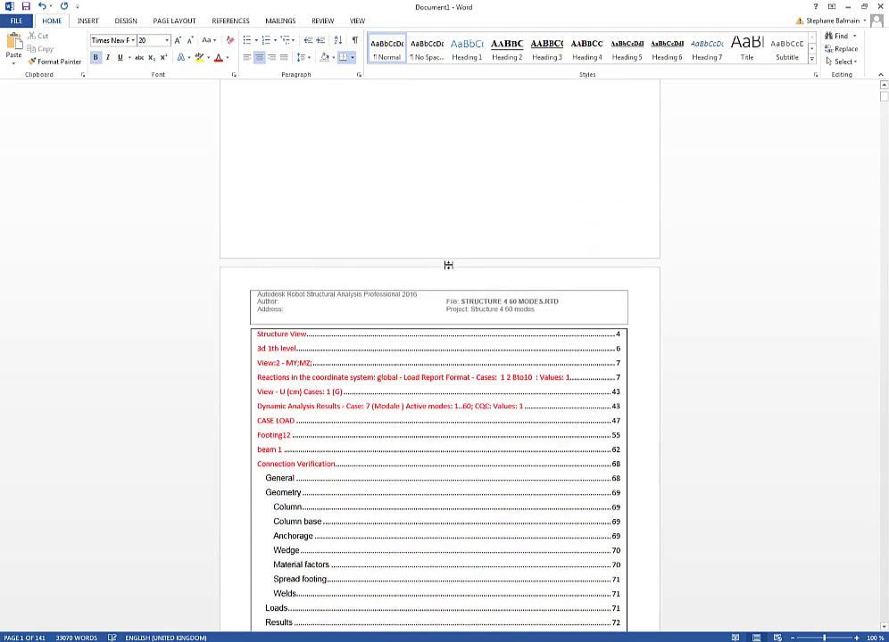
{"action": "scroll", "coordinate": [447, 265], "scroll_direction": "down", "scroll_amount": 6}
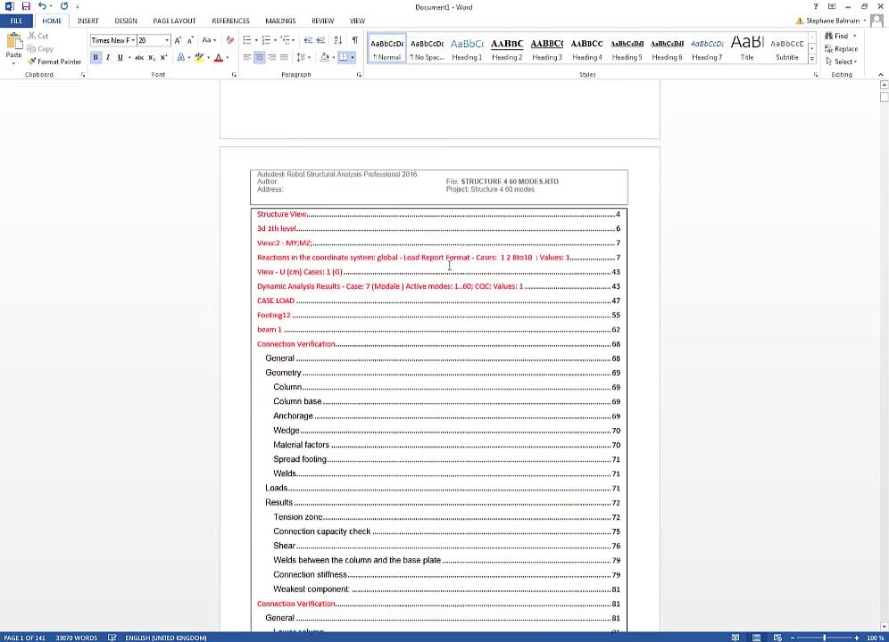
{"action": "scroll", "coordinate": [449, 265], "scroll_direction": "down", "scroll_amount": 20}
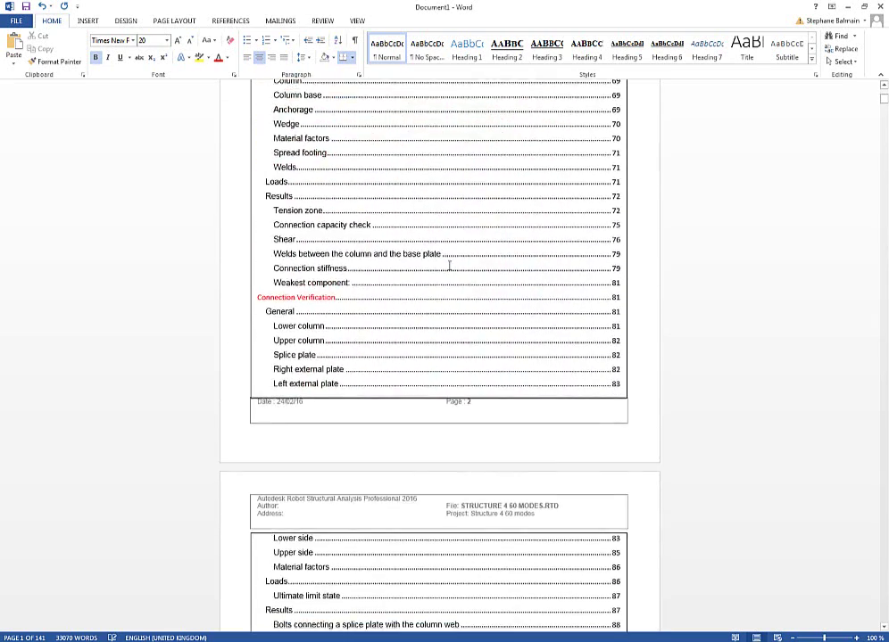
{"action": "scroll", "coordinate": [449, 268], "scroll_direction": "down", "scroll_amount": 10}
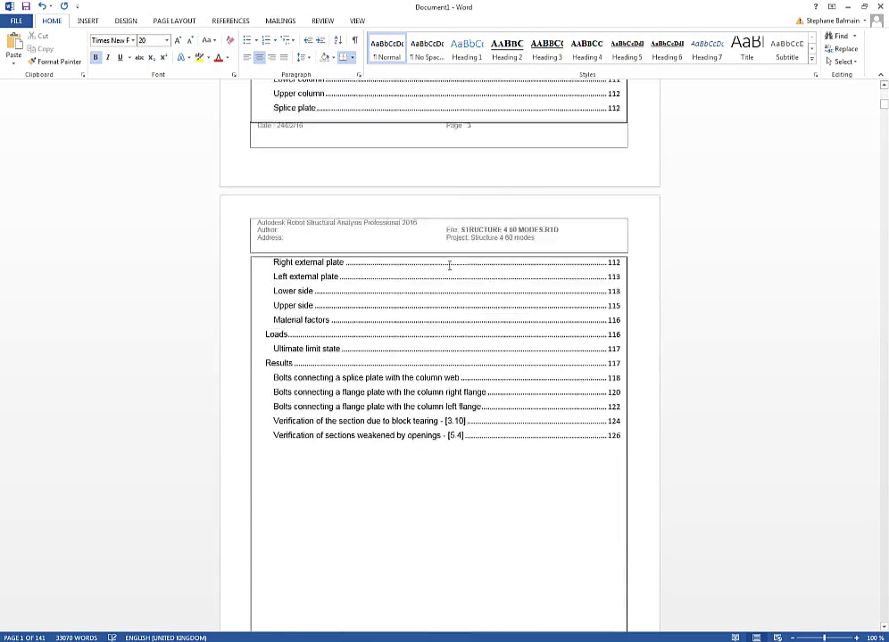
Step: Look over the exported report's structure view pages at a reduced page scale, then return to a readable scale
{"action": "scroll", "coordinate": [465, 405], "scroll_direction": "down", "scroll_amount": 12}
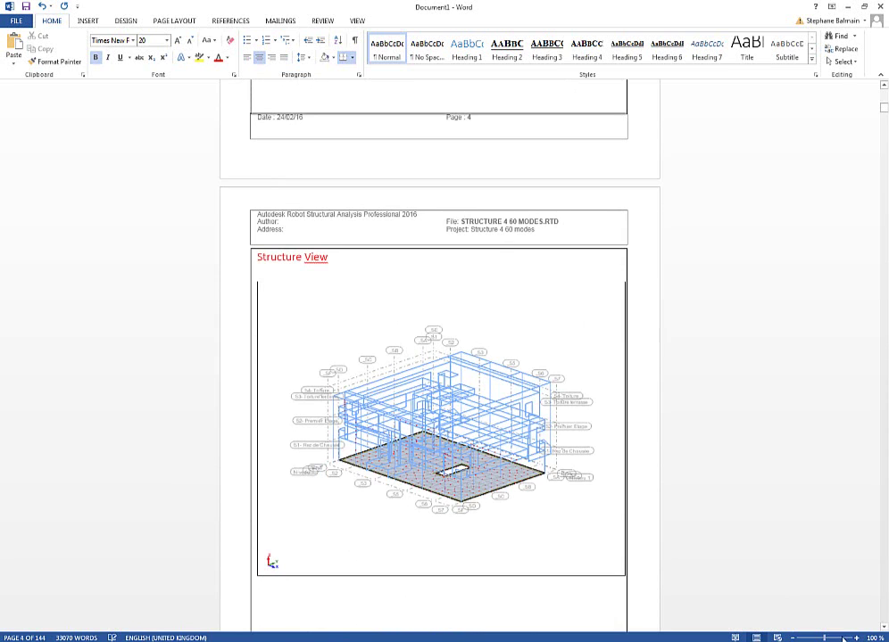
{"action": "left_click", "coordinate": [804, 639]}
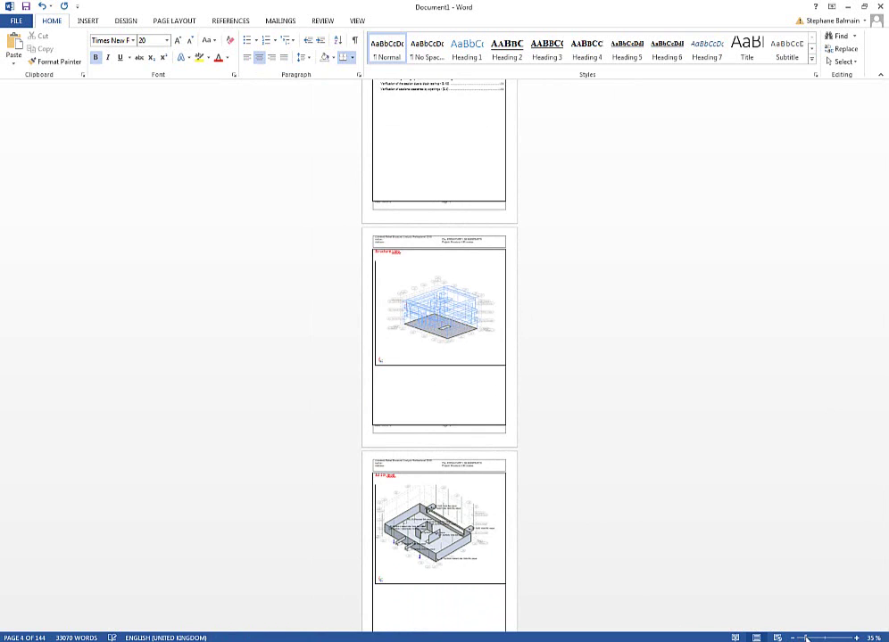
{"action": "left_click_drag", "start_coordinate": [805, 638], "coordinate": [826, 638]}
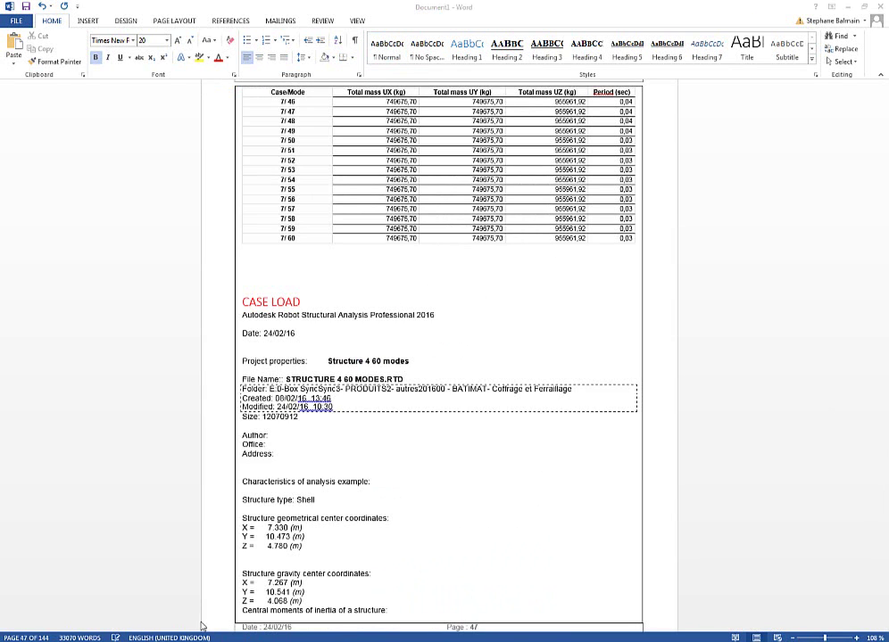
Step: Review the modal mass tables and the CASE LOAD section, including the load case analysis types and seismic spectrum data
{"action": "scroll", "coordinate": [408, 284], "scroll_direction": "up", "scroll_amount": 15}
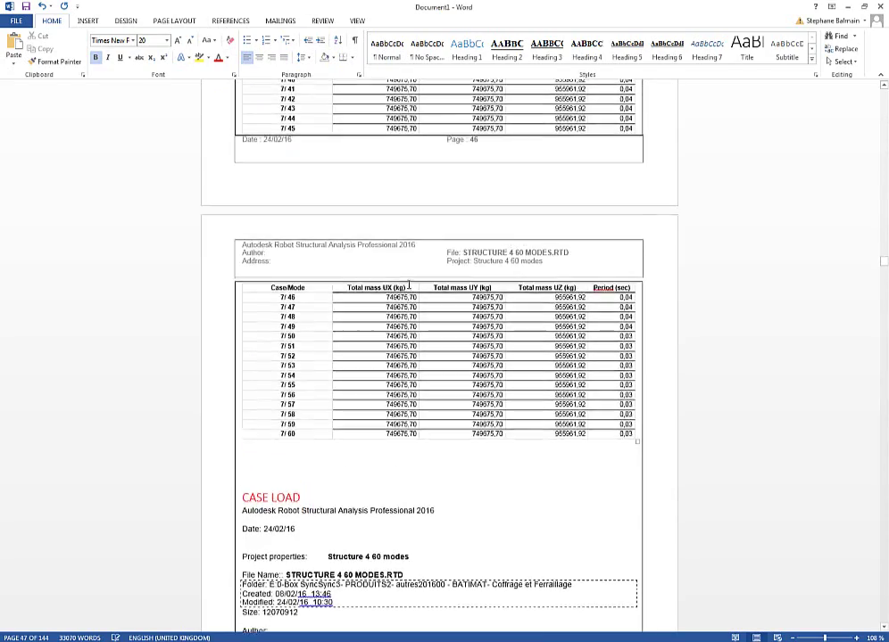
{"action": "scroll", "coordinate": [412, 281], "scroll_direction": "down", "scroll_amount": 12}
{"action": "scroll", "coordinate": [411, 284], "scroll_direction": "up", "scroll_amount": 3}
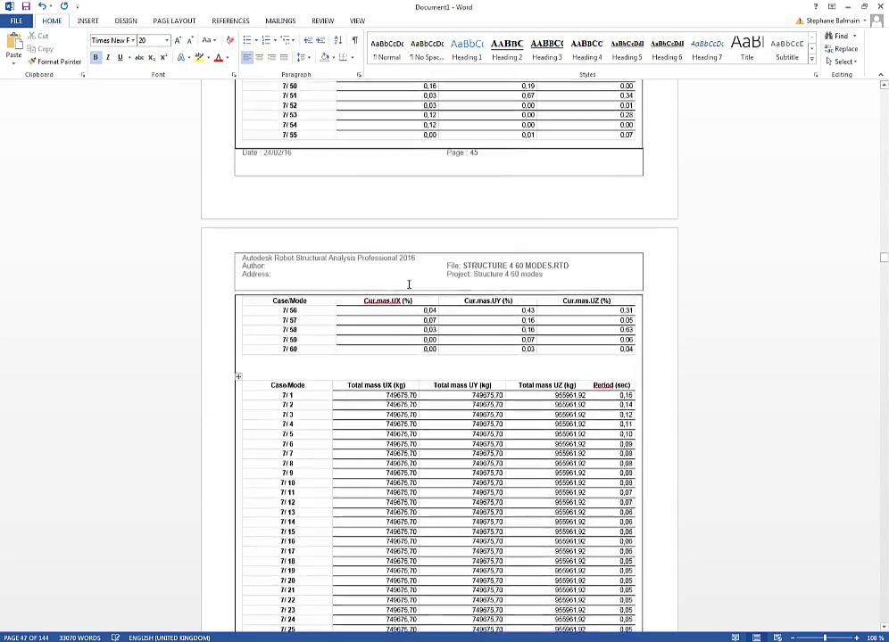
{"action": "scroll", "coordinate": [411, 284], "scroll_direction": "down", "scroll_amount": 3}
{"action": "scroll", "coordinate": [415, 355], "scroll_direction": "up", "scroll_amount": 9}
{"action": "scroll", "coordinate": [414, 354], "scroll_direction": "down", "scroll_amount": 20}
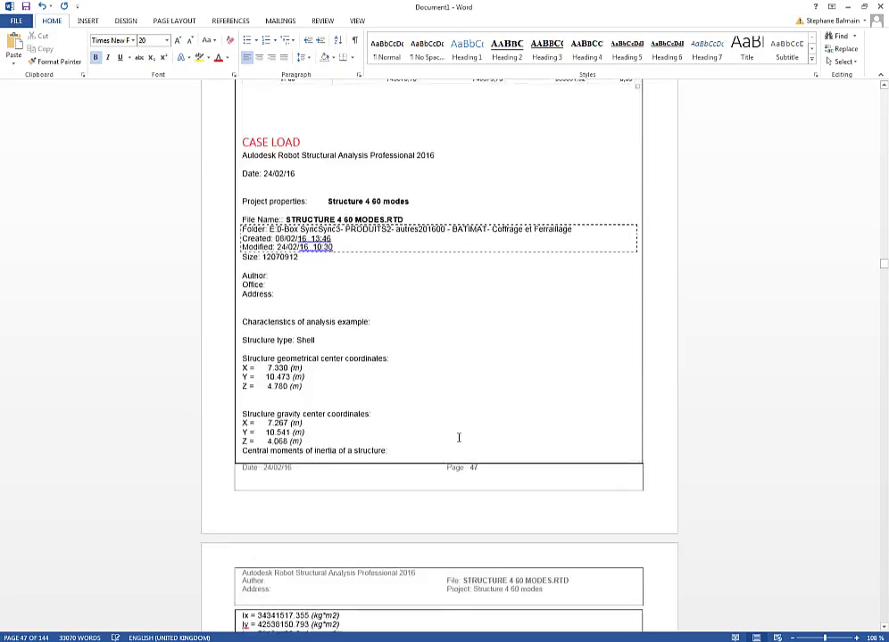
{"action": "scroll", "coordinate": [458, 437], "scroll_direction": "down", "scroll_amount": 20}
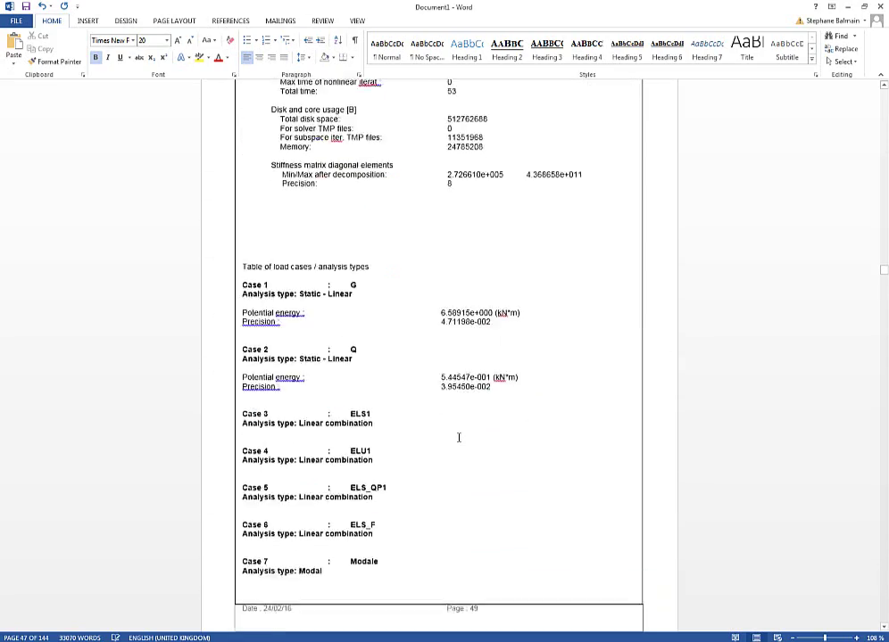
{"action": "scroll", "coordinate": [459, 437], "scroll_direction": "down", "scroll_amount": 15}
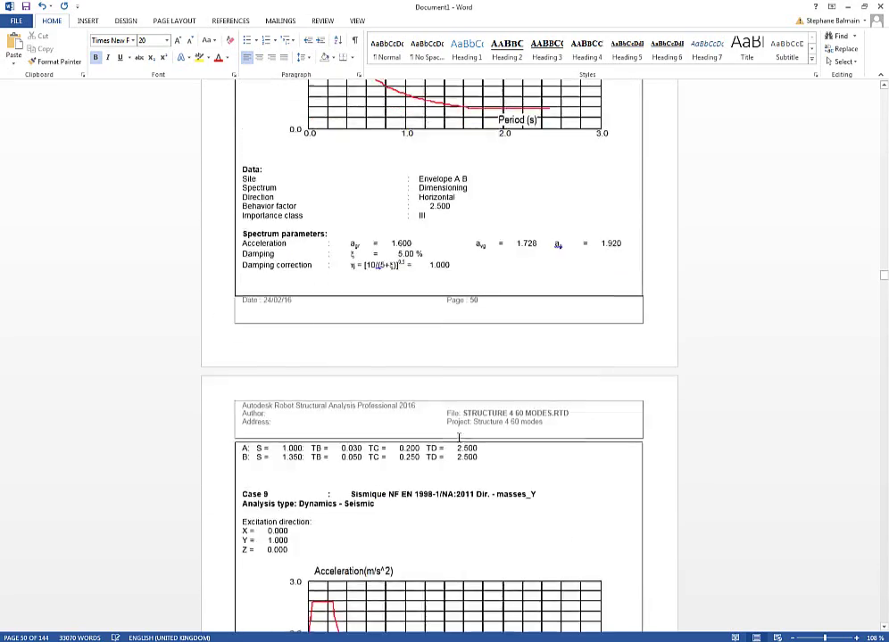
Step: Review the spread footing and beam design calculations with their reinforcement diagrams, and look through the report to its last pages
{"action": "left_click_drag", "start_coordinate": [884, 287], "coordinate": [884, 307]}
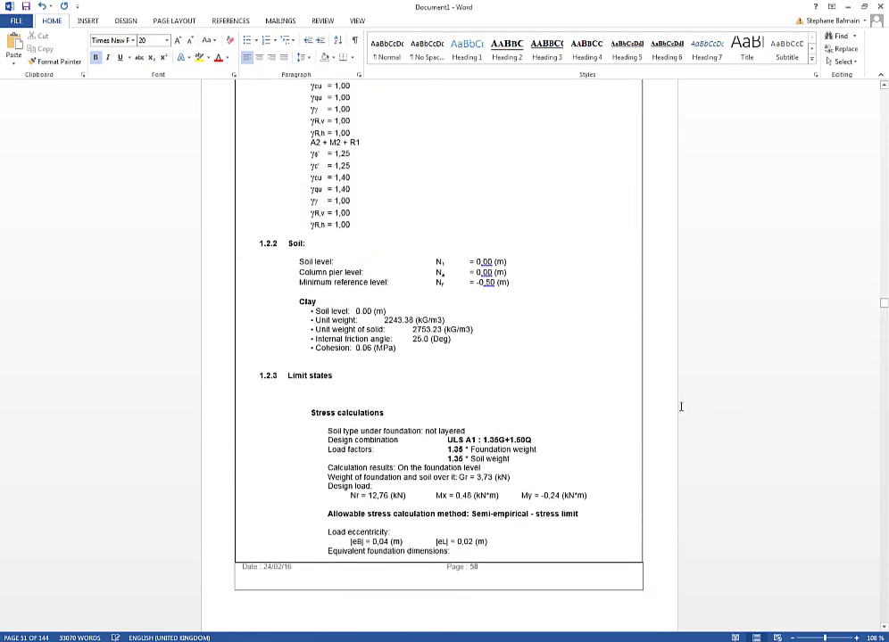
{"action": "scroll", "coordinate": [606, 442], "scroll_direction": "down", "scroll_amount": 10}
{"action": "scroll", "coordinate": [606, 446], "scroll_direction": "down", "scroll_amount": 20}
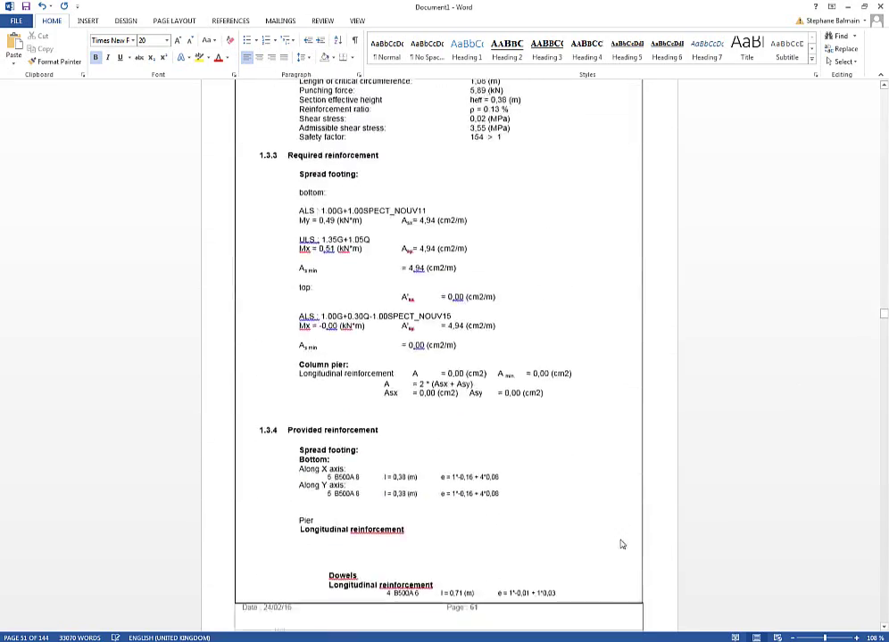
{"action": "scroll", "coordinate": [622, 544], "scroll_direction": "down", "scroll_amount": 20}
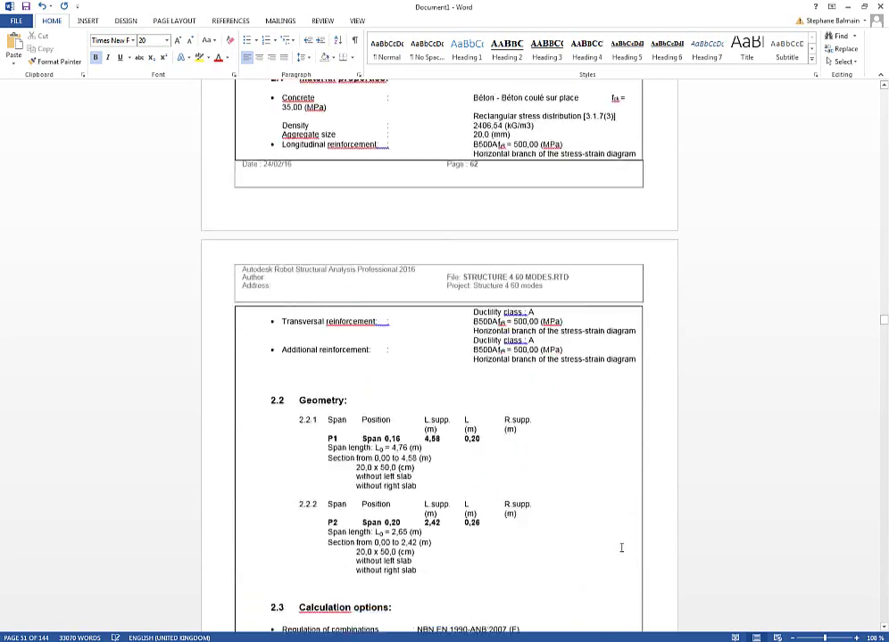
{"action": "scroll", "coordinate": [621, 548], "scroll_direction": "down", "scroll_amount": 20}
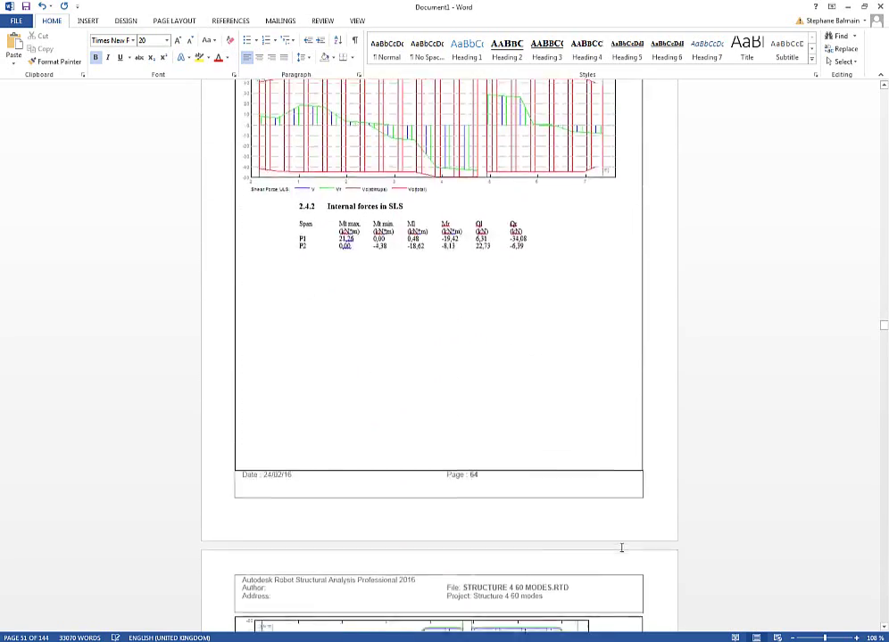
{"action": "scroll", "coordinate": [622, 548], "scroll_direction": "down", "scroll_amount": 20}
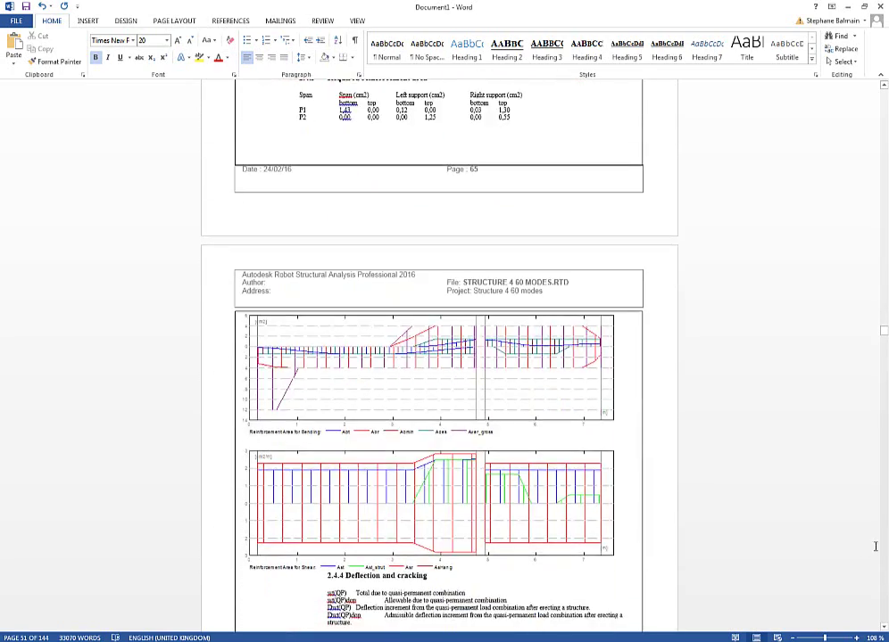
{"action": "left_click_drag", "start_coordinate": [884, 336], "coordinate": [883, 589]}
{"action": "left_click_drag", "start_coordinate": [884, 598], "coordinate": [883, 619]}
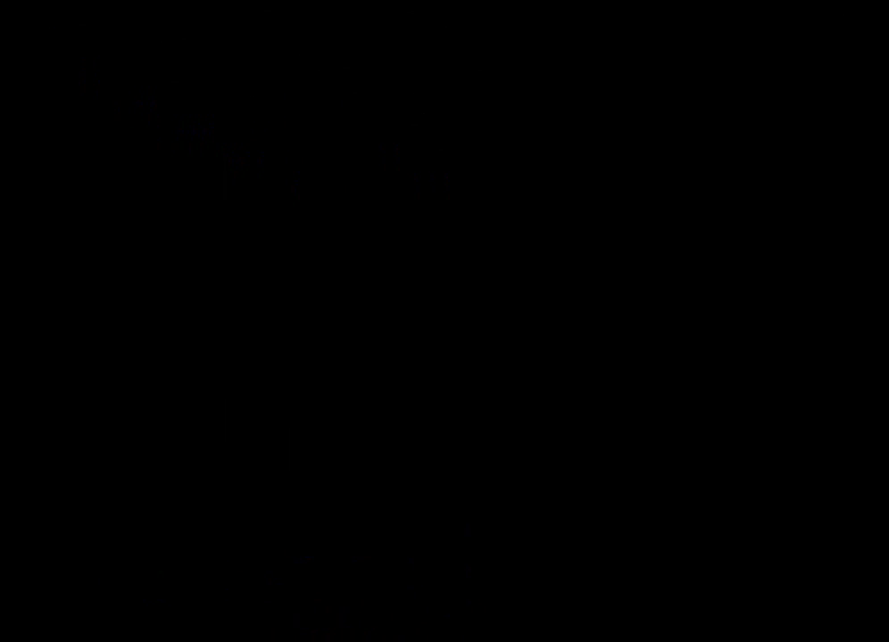